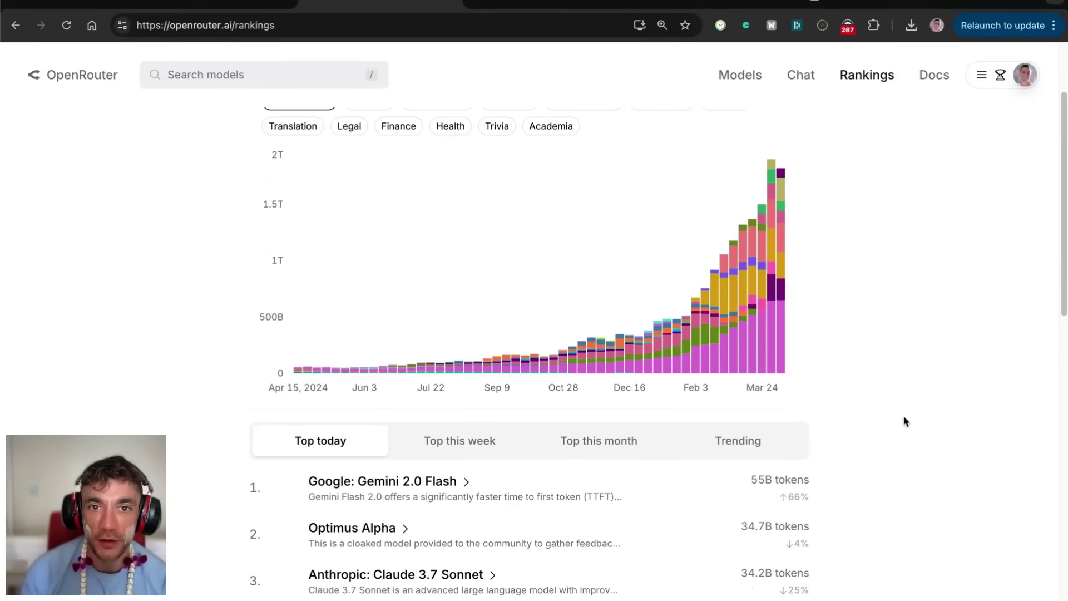
# Look over the OpenRouter LLM rankings and open the Gemini 2.0 Flash and Optimus Alpha pages in new tabs.
pyautogui.scroll(3, 913, 384)
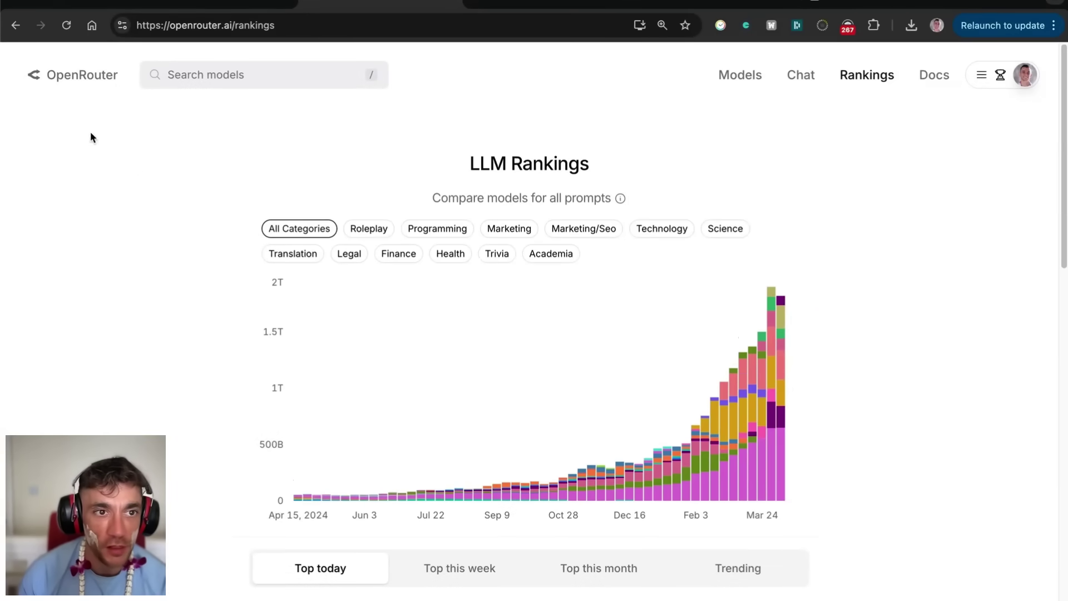
pyautogui.scroll(-9, 894, 454)
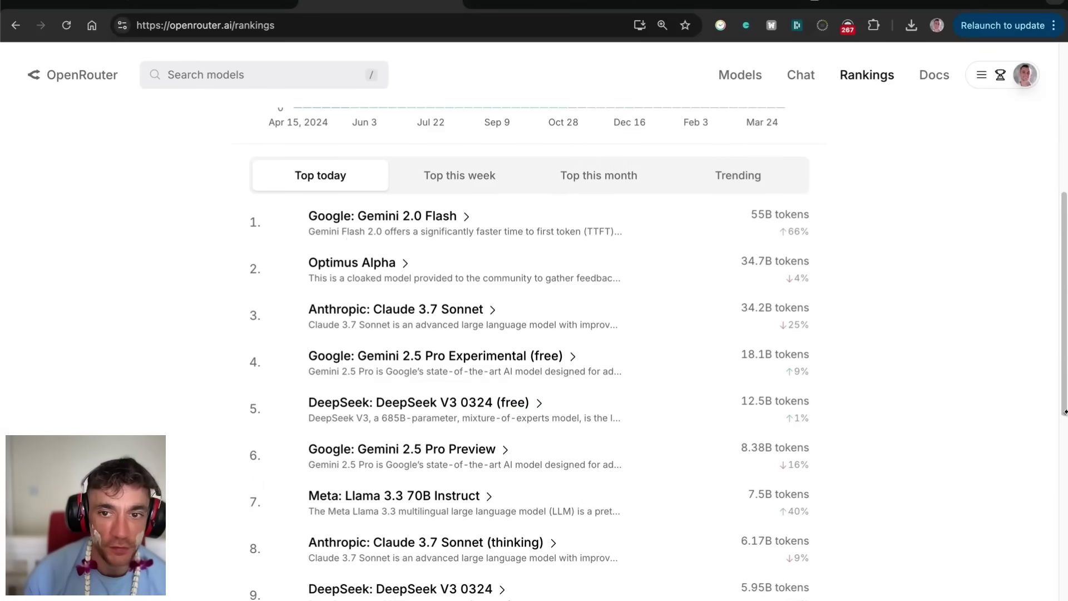
pyautogui.scroll(3, 882, 364)
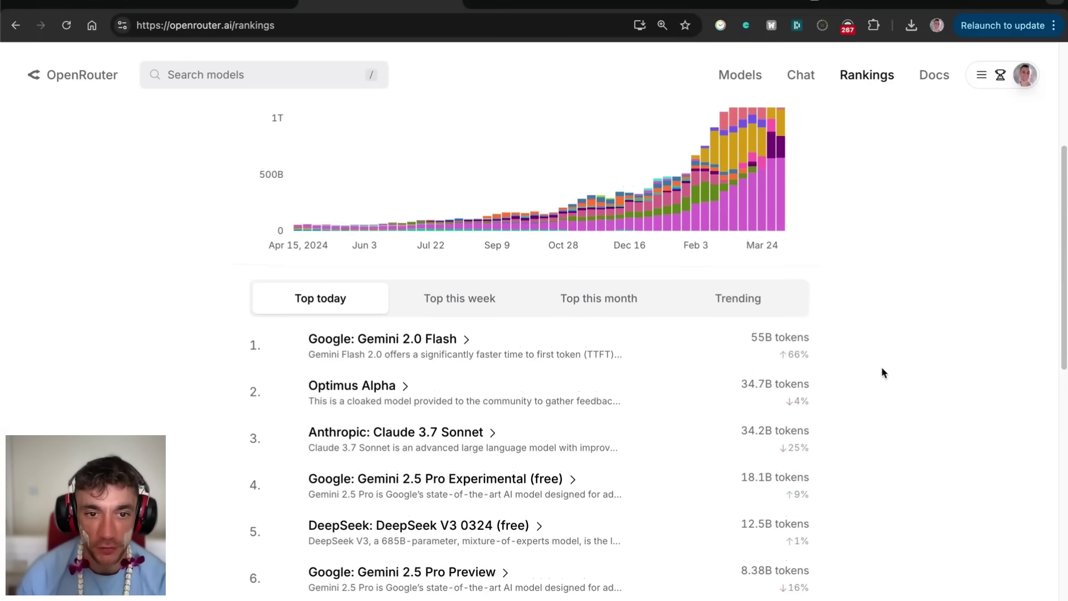
pyautogui.scroll(1, 877, 366)
pyautogui.keyDown('super'); pyautogui.click(359, 409); pyautogui.keyUp('super')
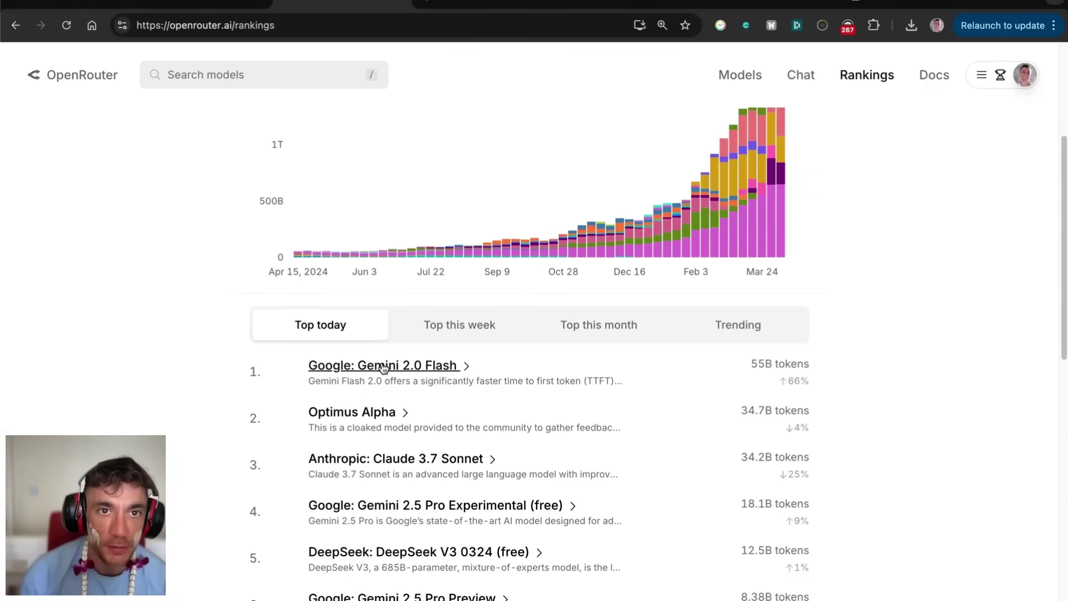
pyautogui.keyDown('super'); pyautogui.click(383, 367); pyautogui.keyUp('super')
pyautogui.click(352, 412)
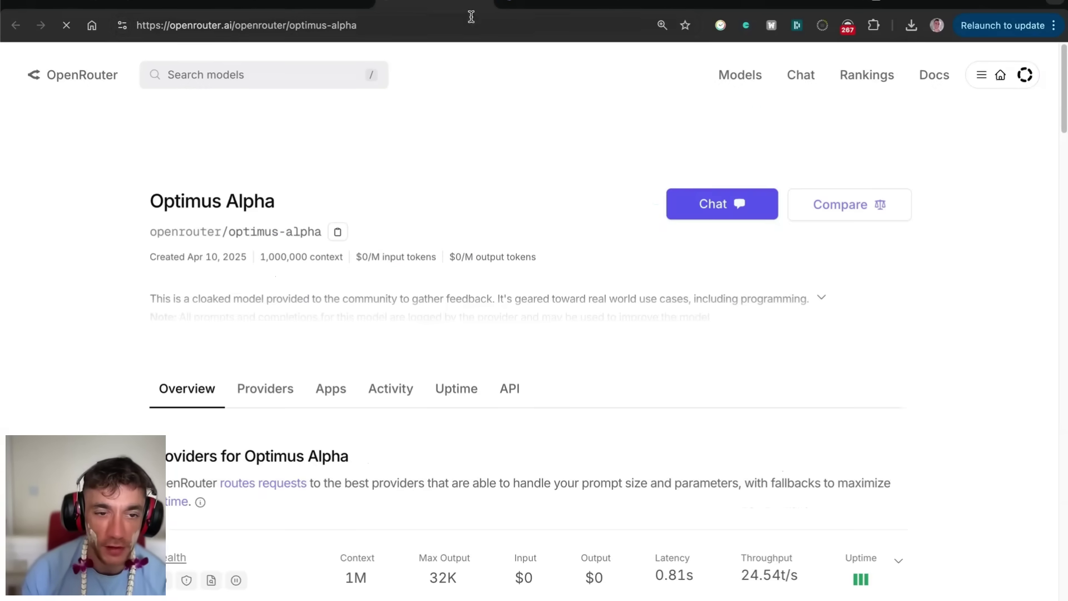
# Examine the Optimus Alpha page, including its name, creation date, context size, token pricing and provider statistics.
pyautogui.scroll(-5, 695, 317)
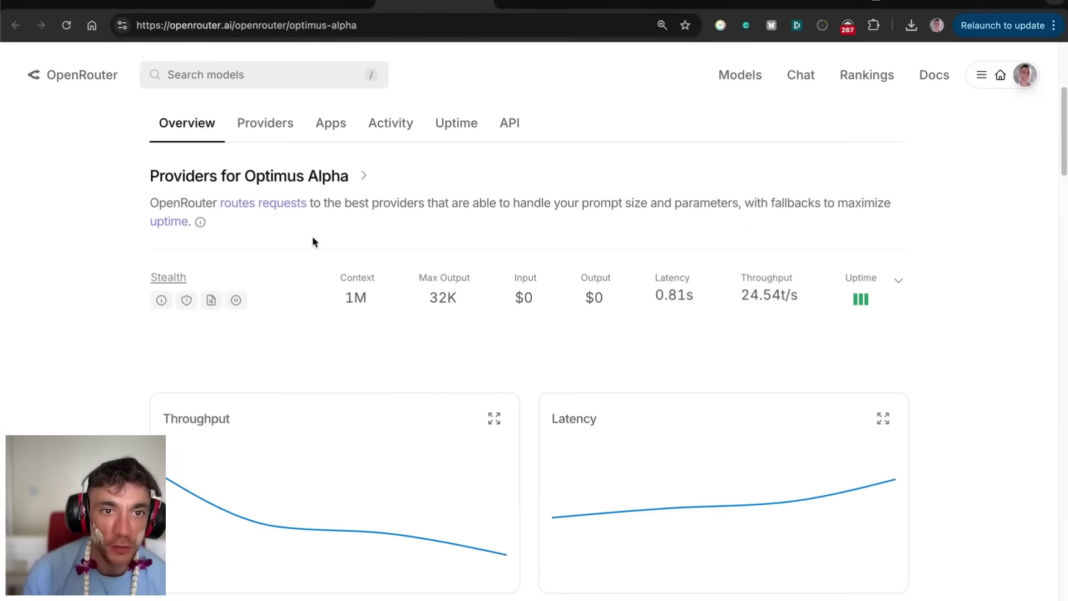
pyautogui.scroll(5, 312, 238)
pyautogui.scroll(-2, 326, 278)
pyautogui.scroll(1, 327, 283)
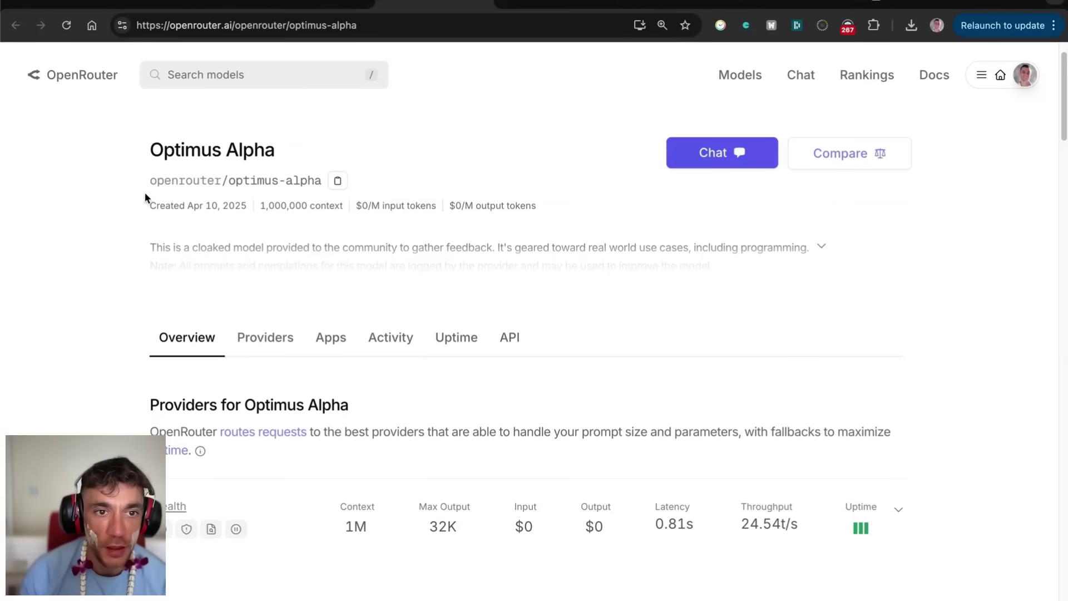
pyautogui.moveTo(147, 146); pyautogui.dragTo(385, 150)
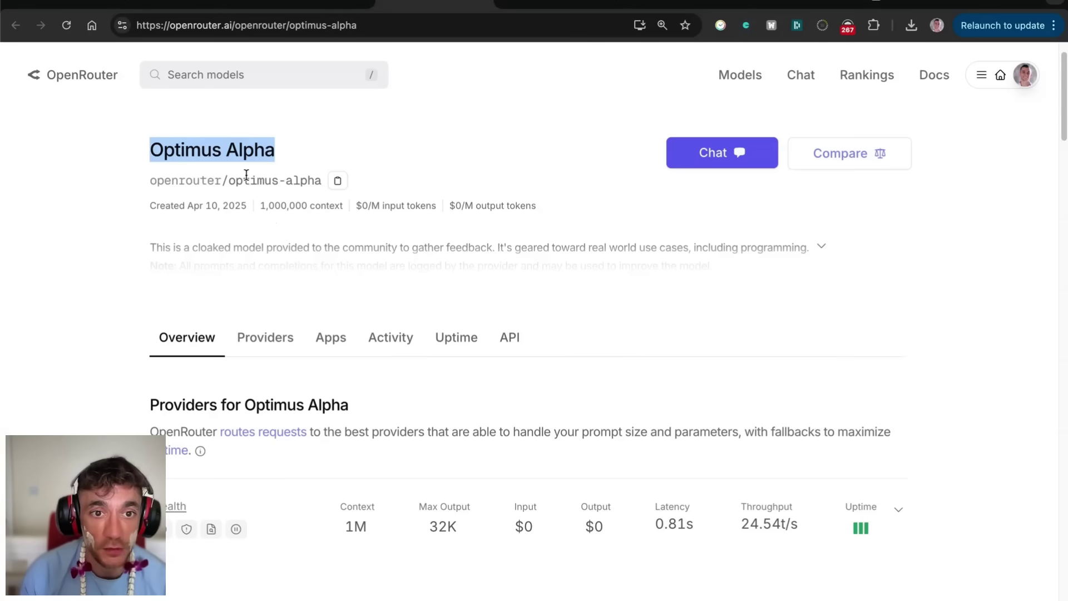
pyautogui.moveTo(257, 205); pyautogui.dragTo(138, 210)
pyautogui.click(596, 196)
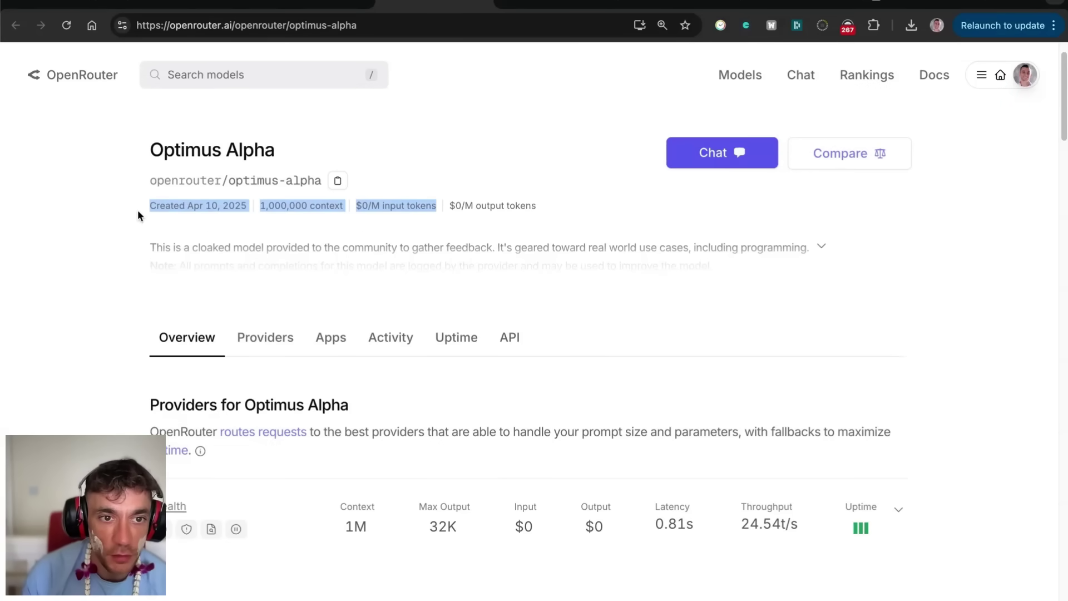
pyautogui.click(194, 201)
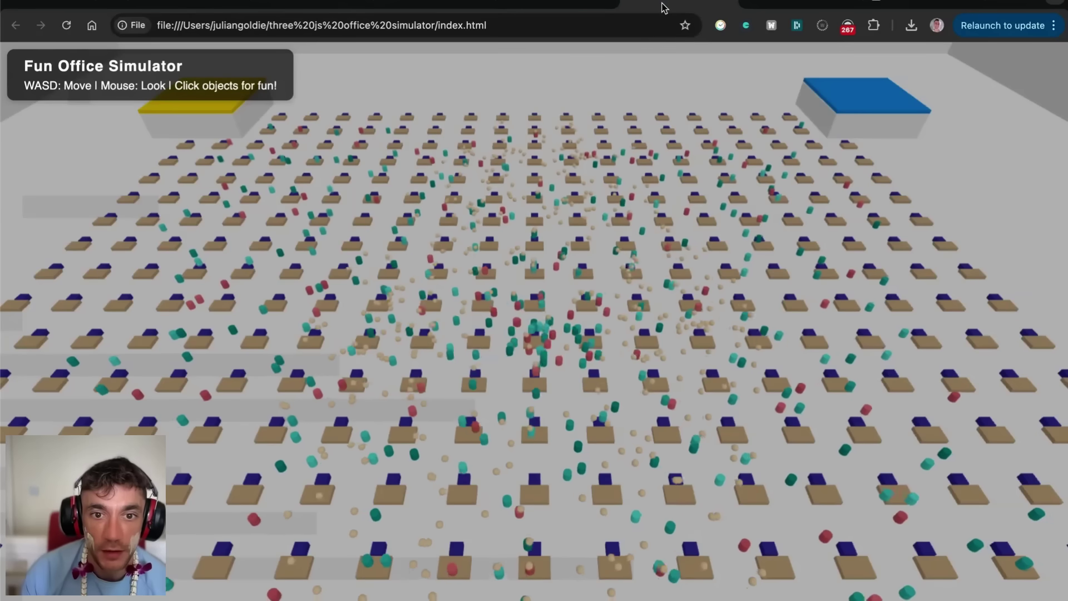
# View the Fun Office Simulator demo from far away and close up.
pyautogui.click(665, 7)
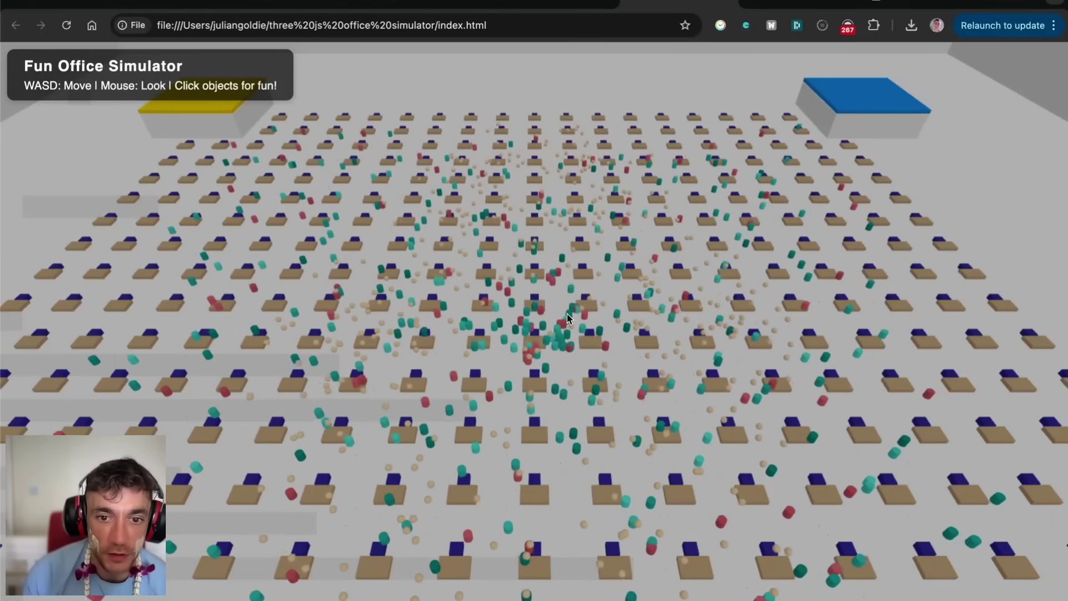
pyautogui.scroll(-15, 577, 325)
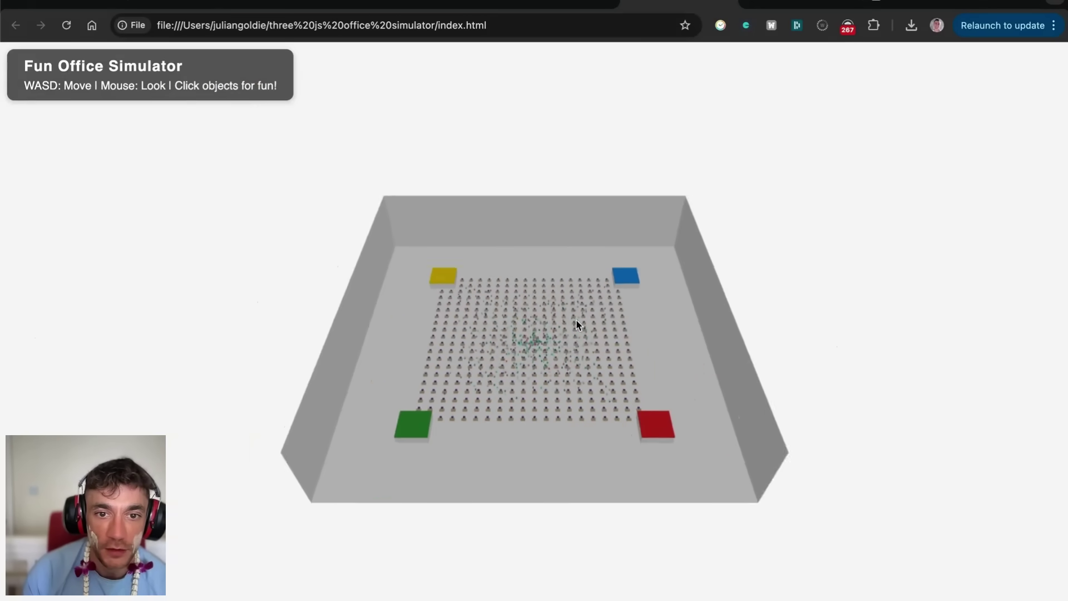
pyautogui.scroll(10, 576, 325)
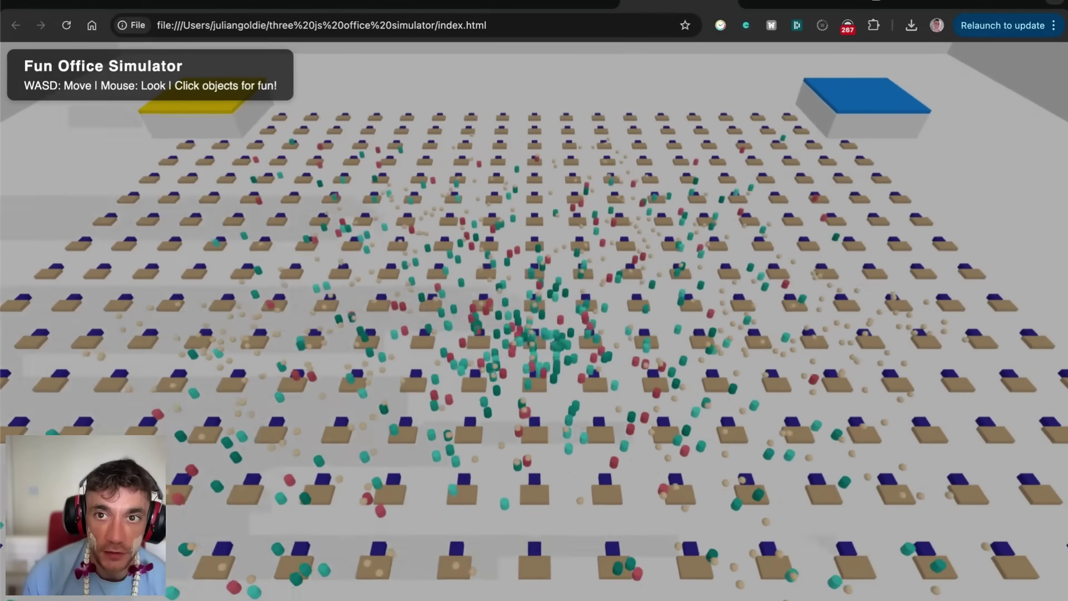
# Return to the Optimus Alpha model page and examine the list of top public apps using it.
pyautogui.click(769, 3)
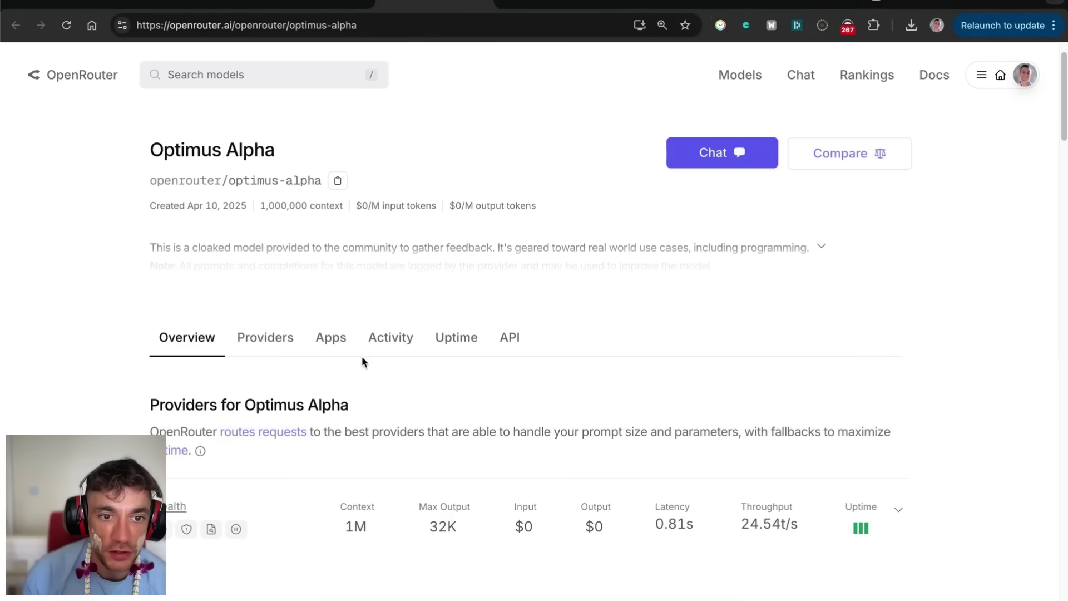
pyautogui.scroll(-5, 361, 356)
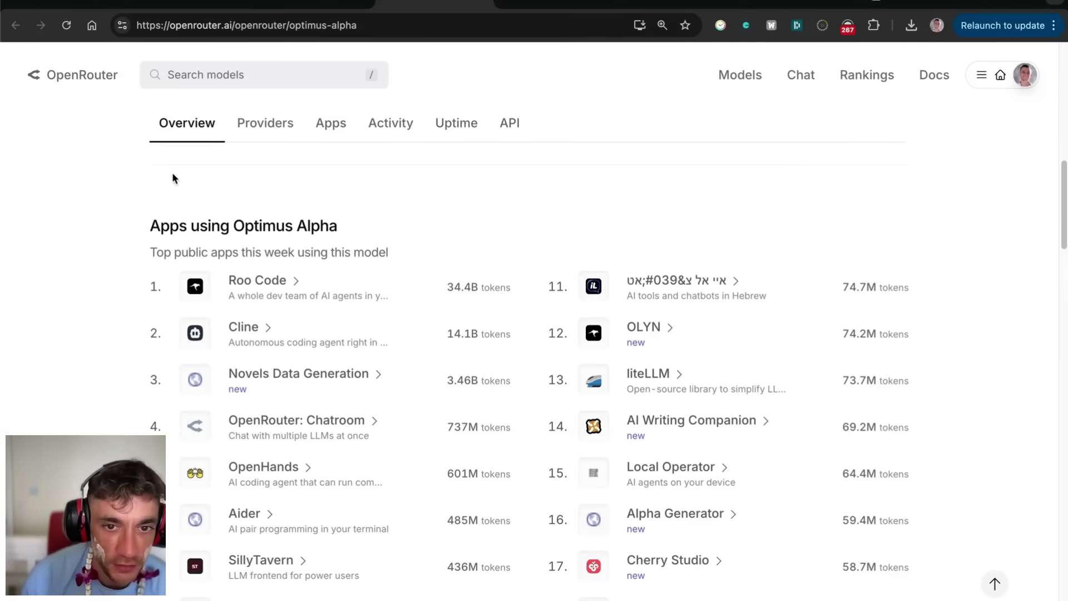
pyautogui.scroll(-1, 189, 195)
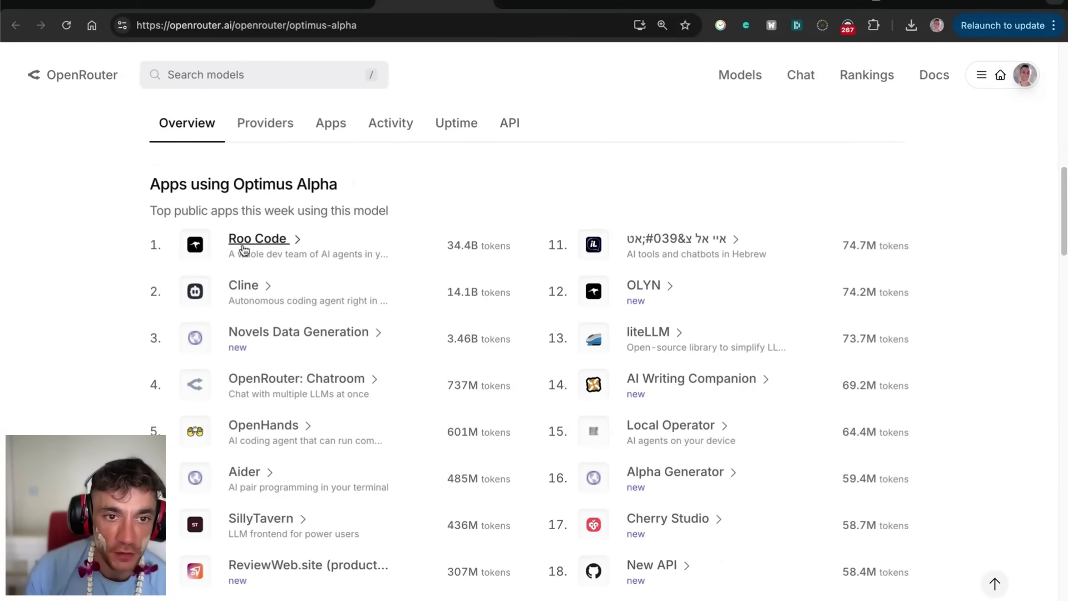
# Examine the Gemini 2.0 Flash page's model details and performance charts, and return to the LLM rankings.
pyautogui.click(518, 2)
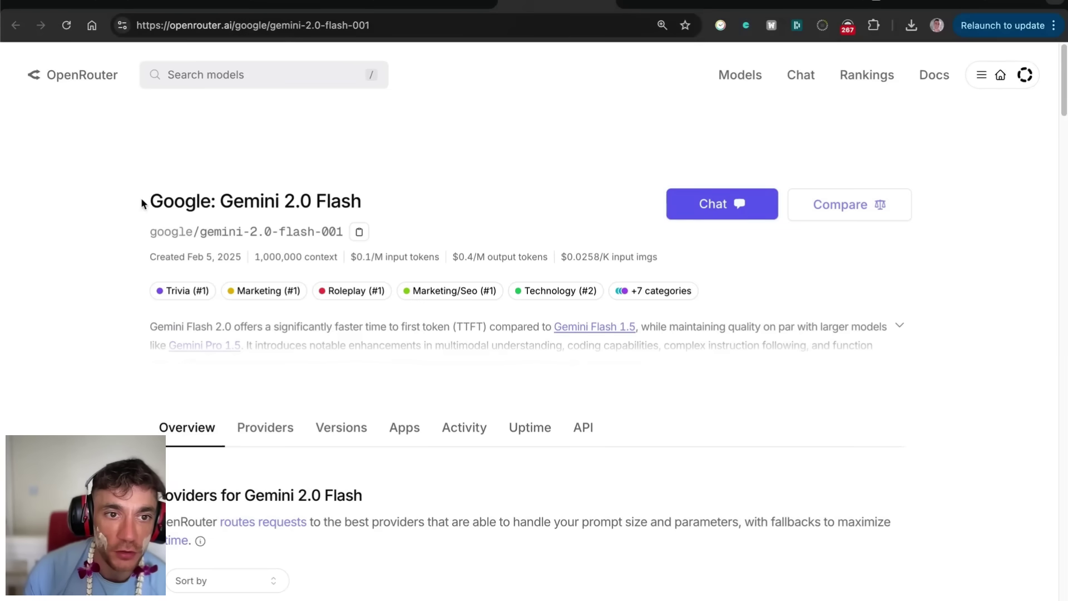
pyautogui.moveTo(143, 204); pyautogui.dragTo(375, 206)
pyautogui.click(152, 236)
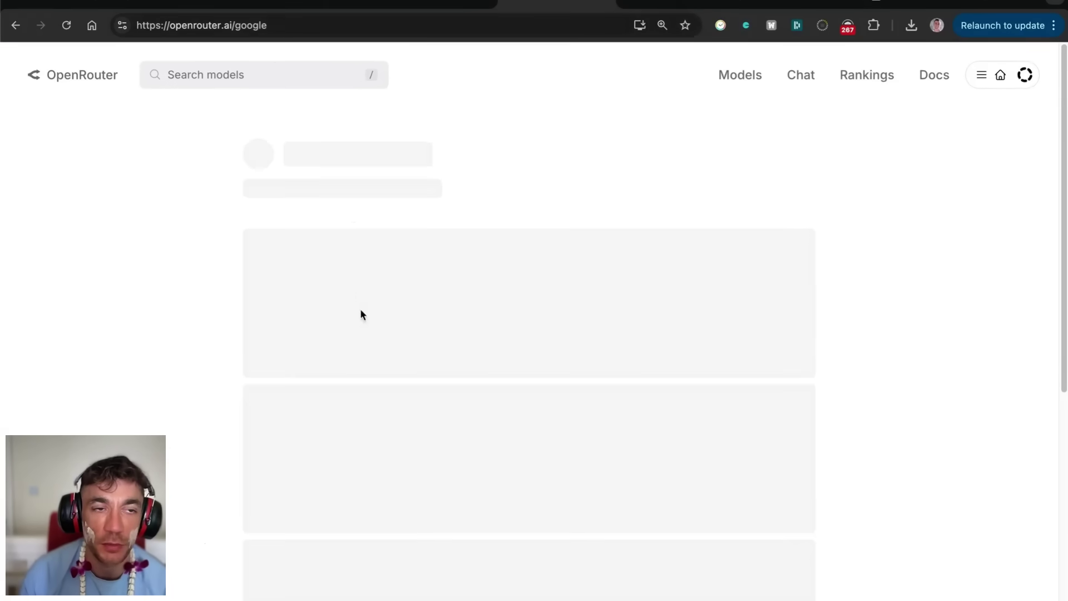
pyautogui.click(10, 29)
pyautogui.scroll(-20, 354, 440)
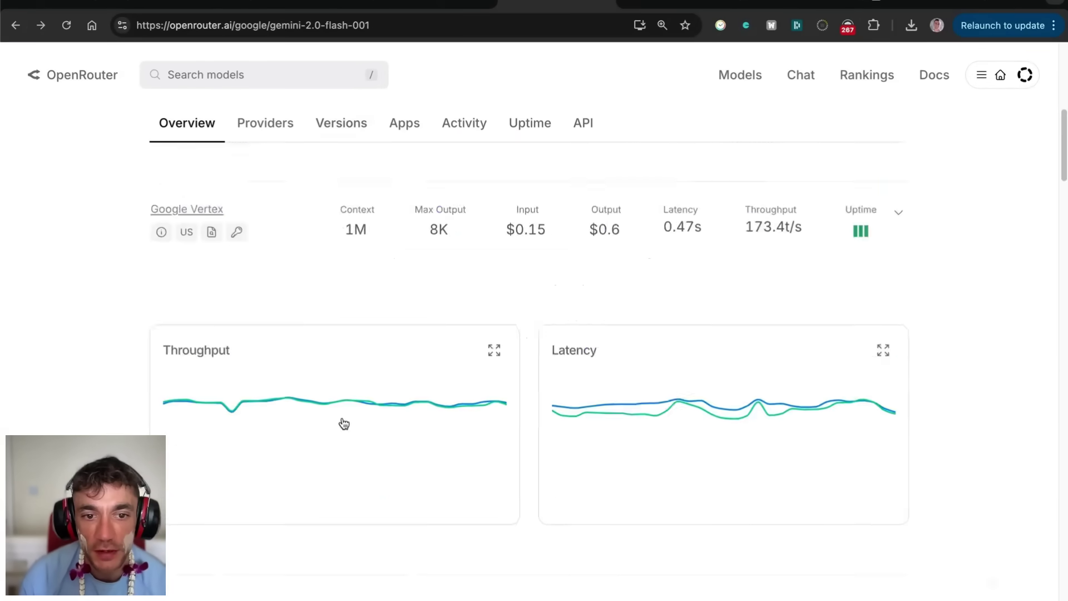
pyautogui.scroll(15, 395, 295)
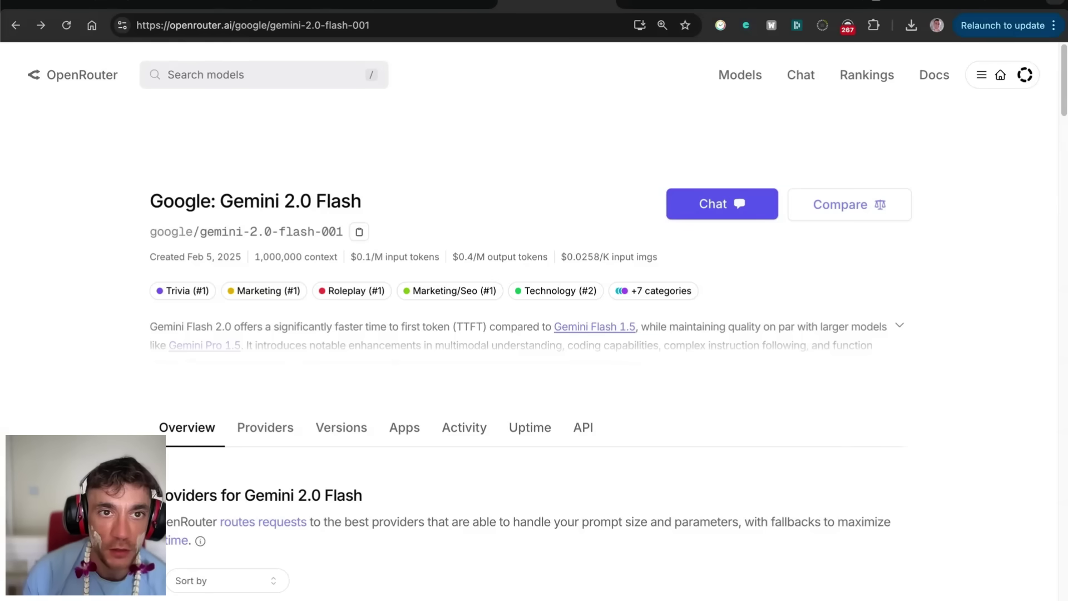
pyautogui.click(867, 75)
pyautogui.scroll(4, 660, 341)
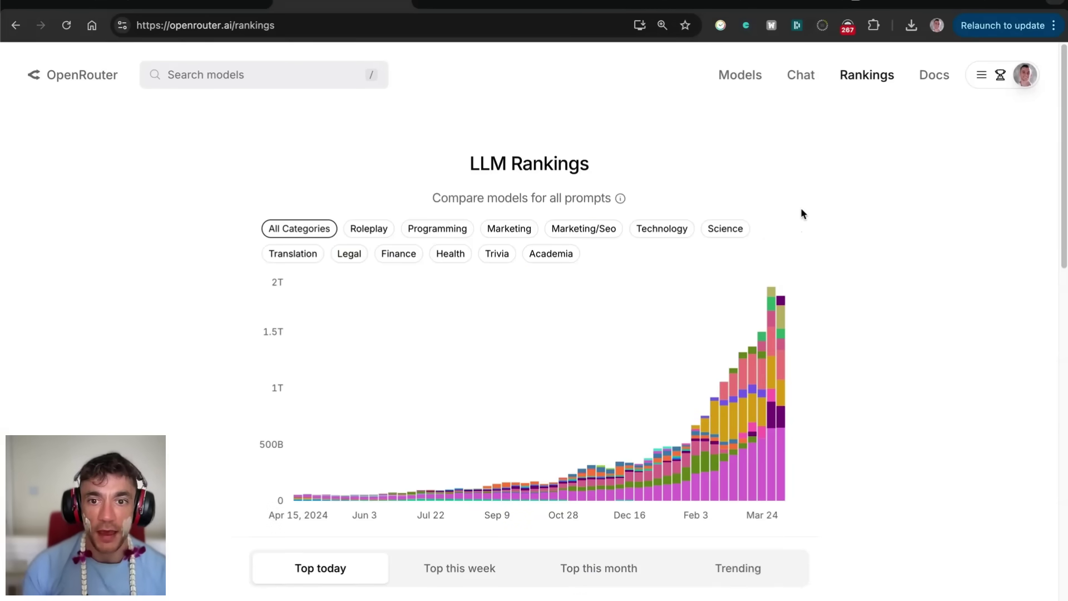
# Open Google AI Studio's new chat page in a new tab and pin the Descript tab.
pyautogui.hotkey('ctrl', 't')
pyautogui.write('ai')
pyautogui.press('Return')
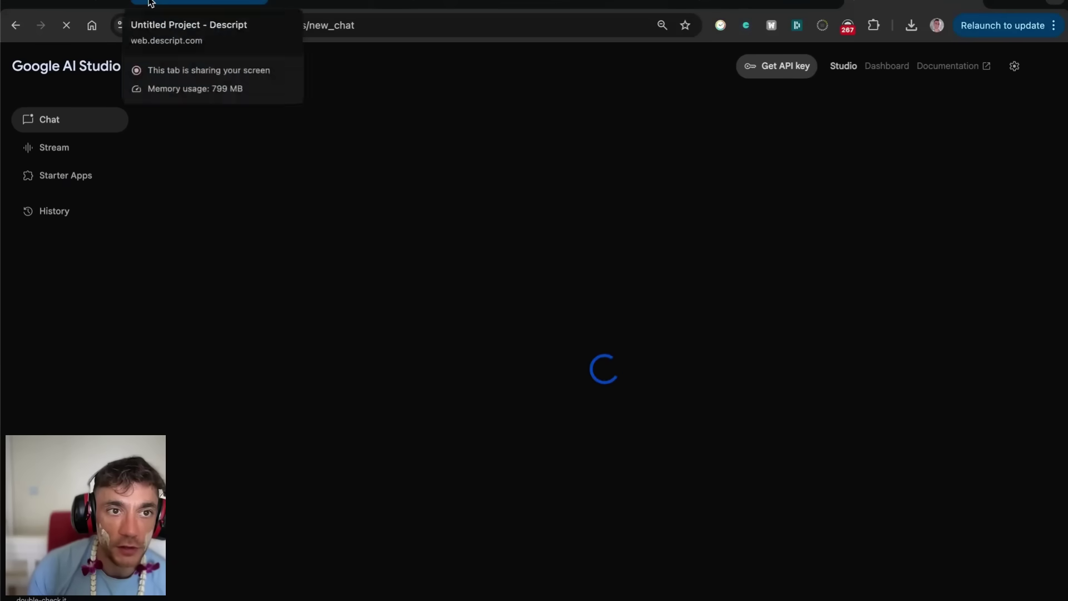
pyautogui.rightClick(148, 5)
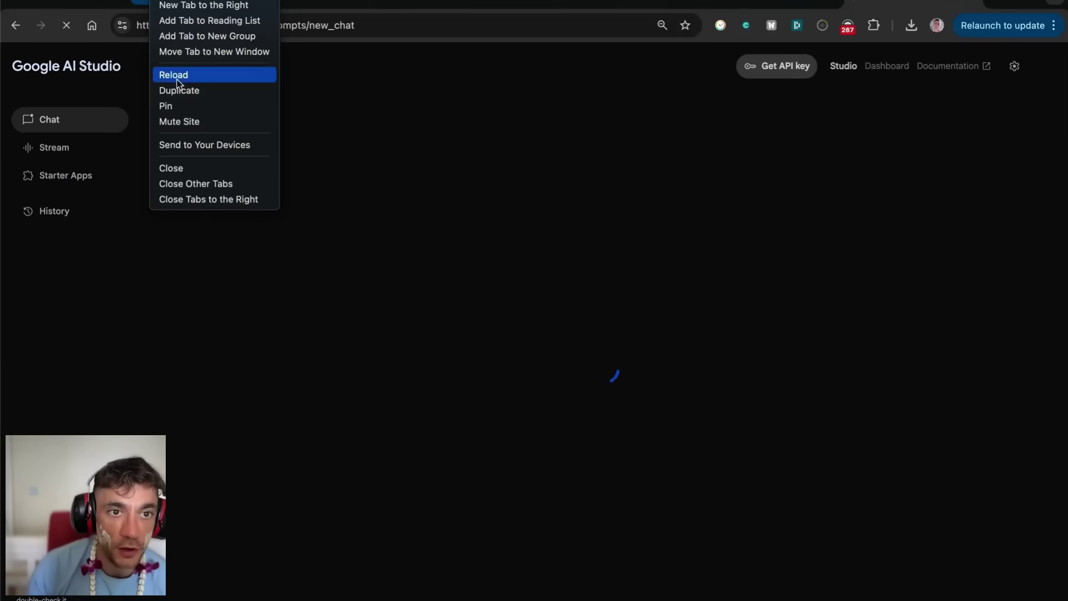
pyautogui.click(170, 106)
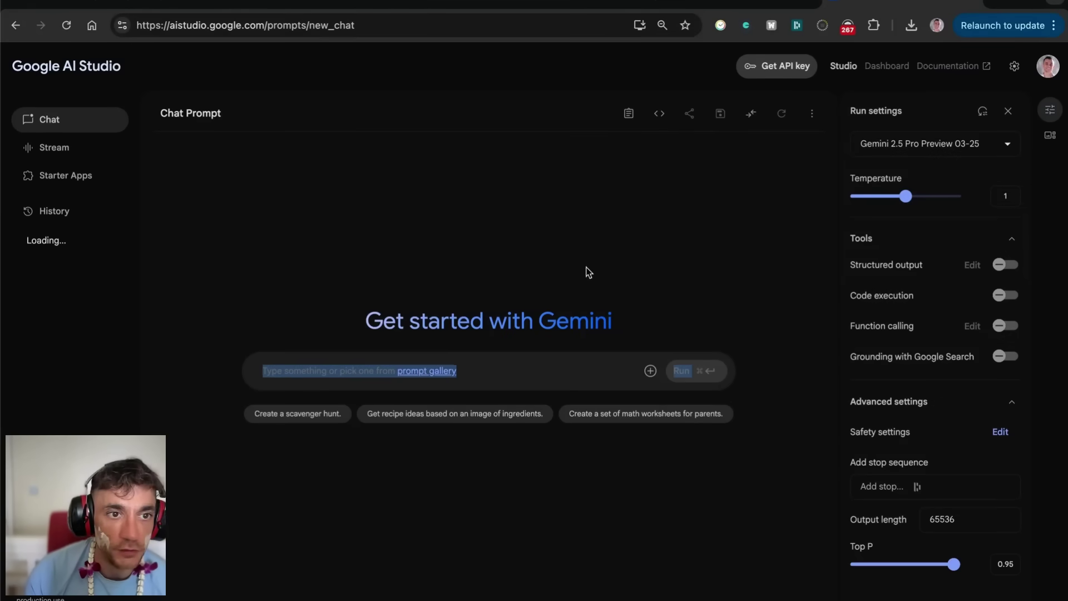
# View the available Gemini models and the details of Gemini 2.5 Pro Preview 03-25, keeping the current model selection.
pyautogui.click(918, 144)
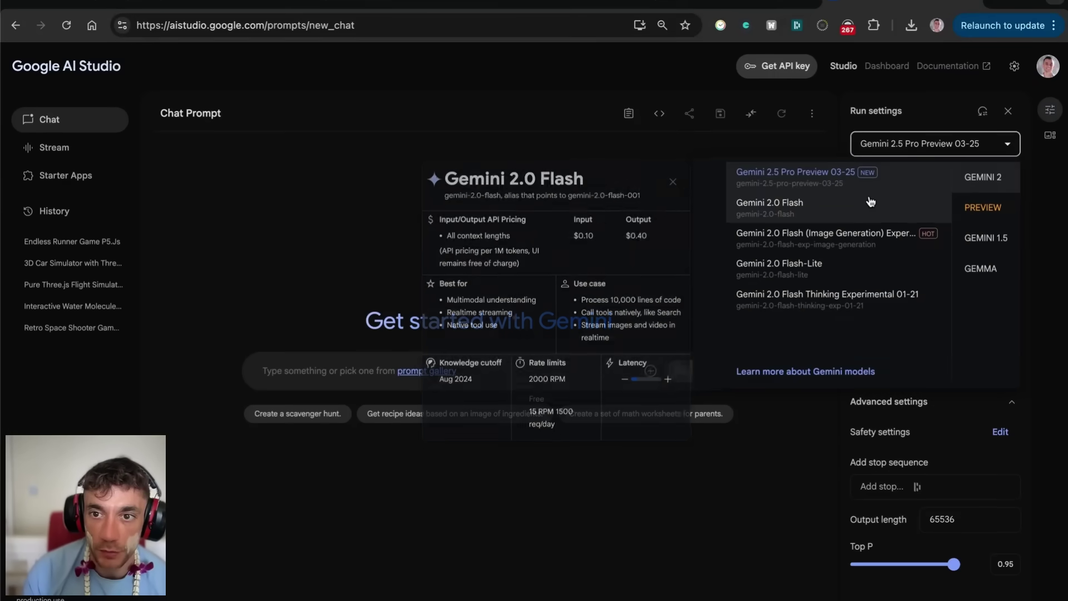
pyautogui.moveTo(783, 191)
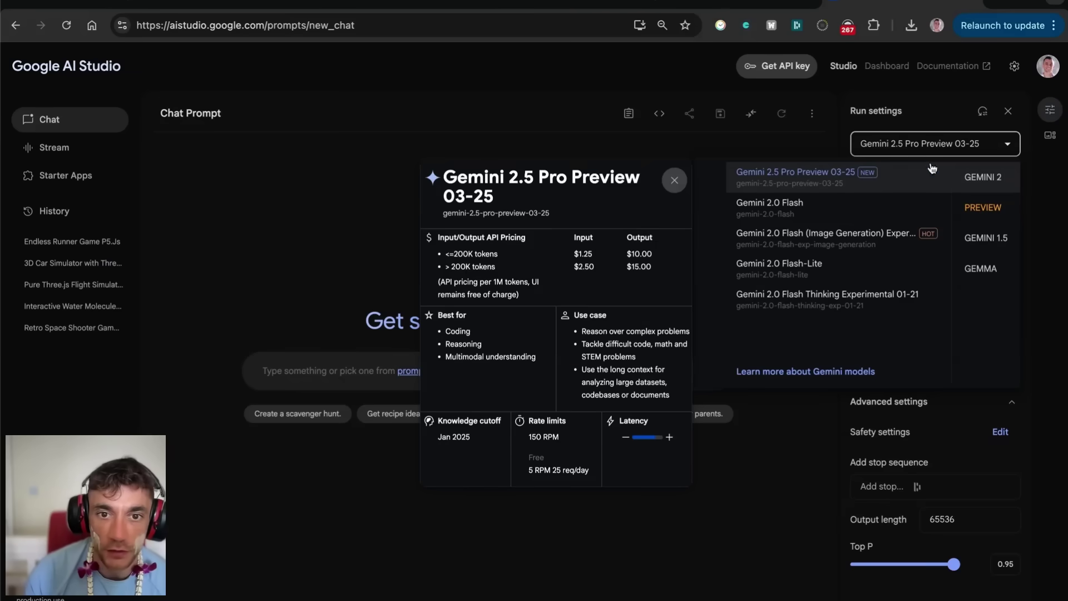
pyautogui.click(350, 176)
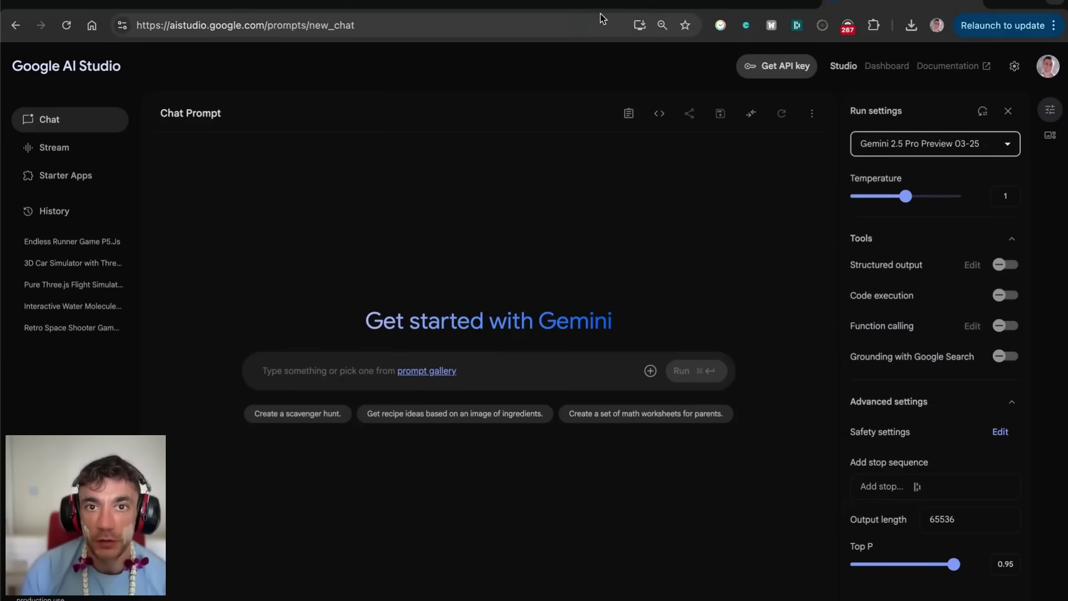
# Switch to OpenRouter, add Optimus Alpha to a new chat room and disable the Auto Router model.
pyautogui.click(409, 2)
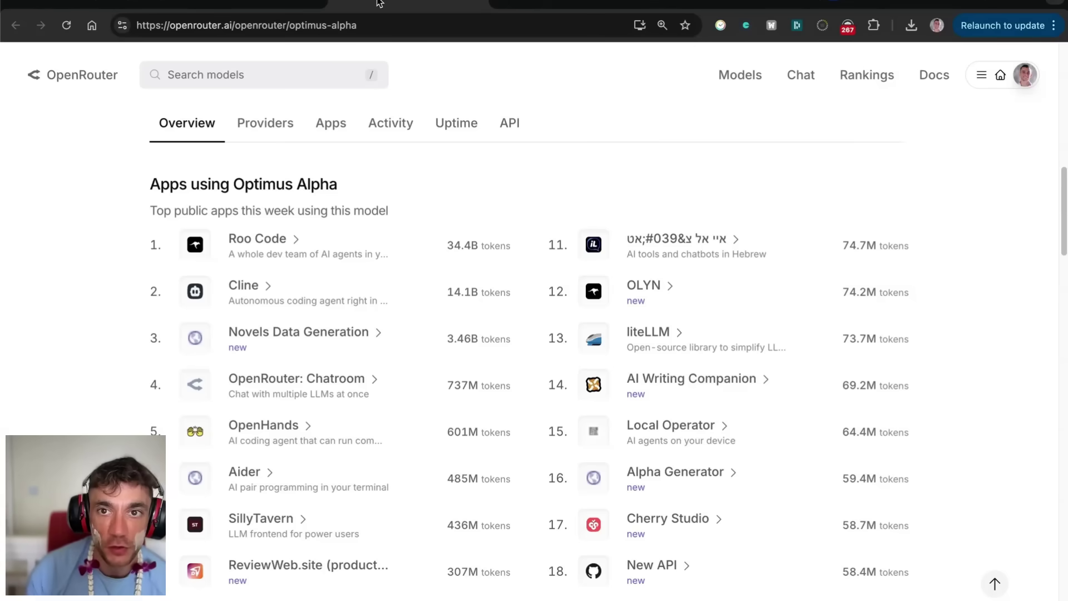
pyautogui.scroll(10, 467, 168)
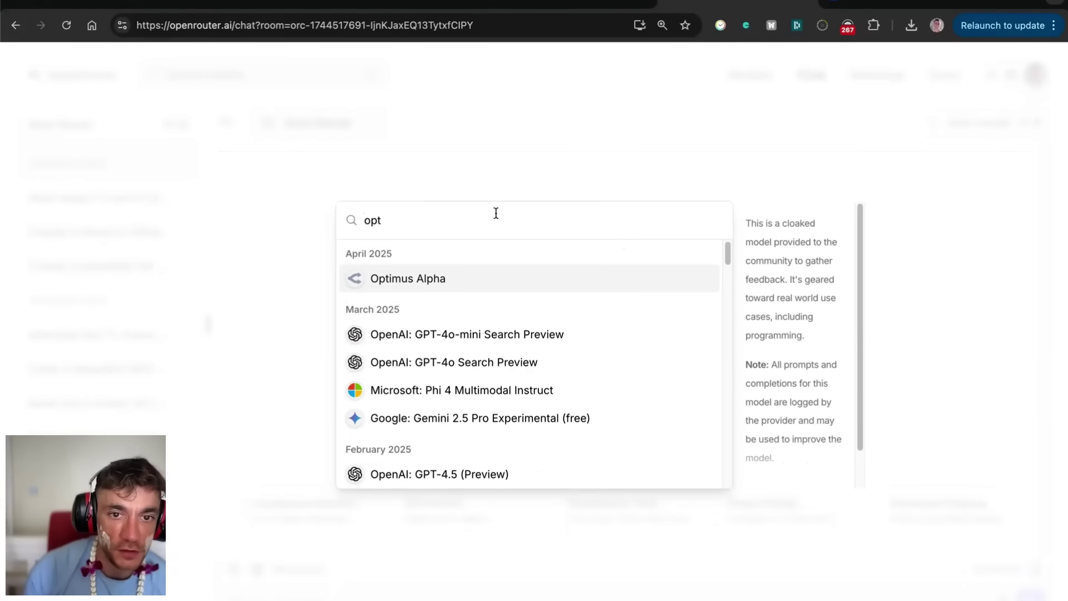
pyautogui.click(442, 276)
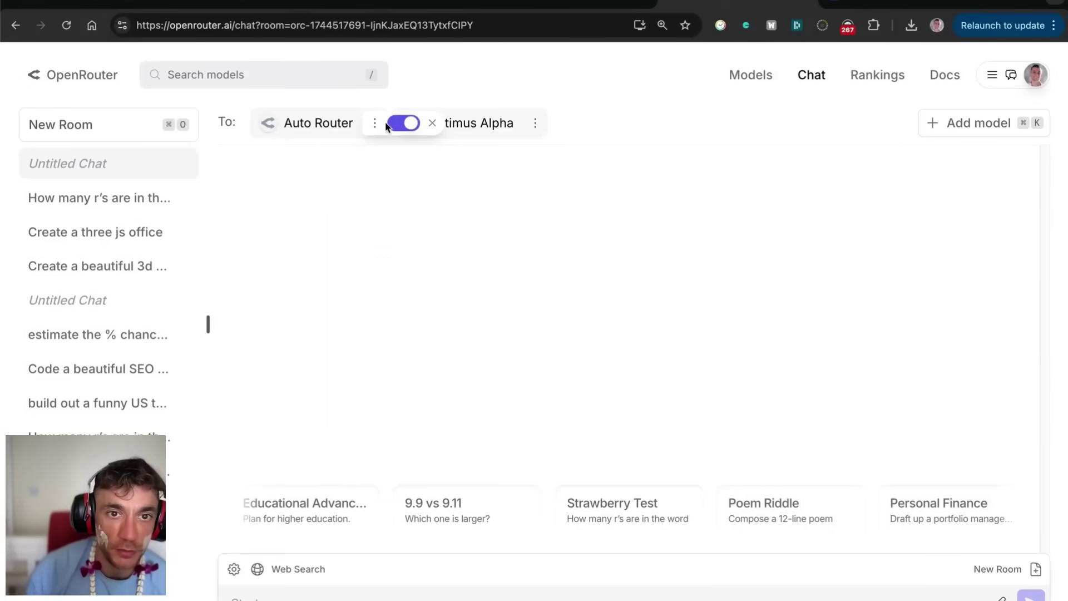
pyautogui.click(403, 123)
pyautogui.moveTo(515, 110)
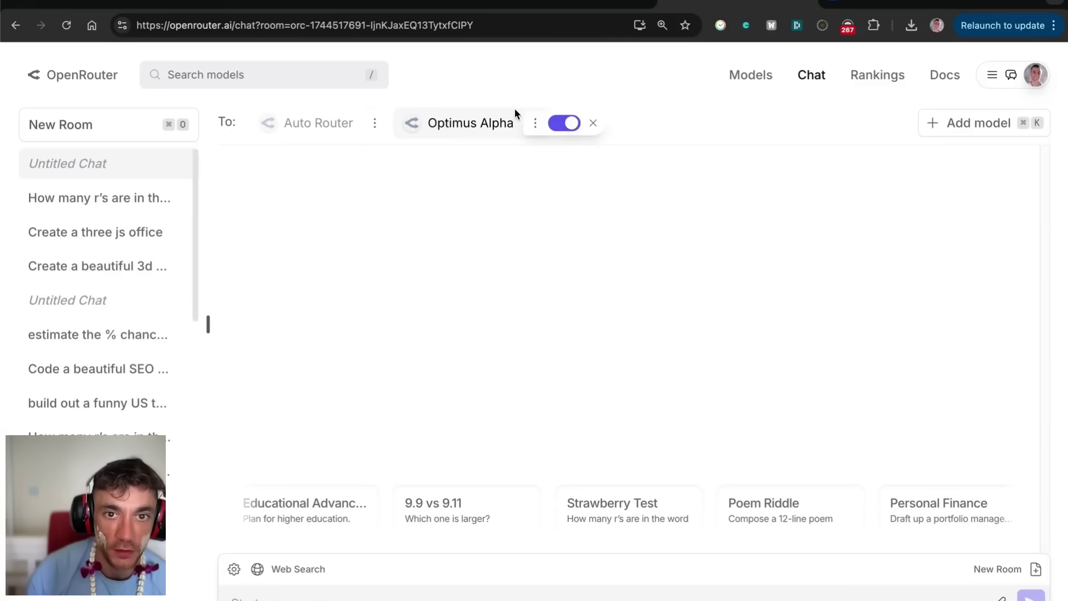
# In a new Google AI Studio chat, run the prompt for a captivating p5js endless runner game with on-screen key instructions, pixelated dinosaurs and interesting backgrounds, no HTML.
pyautogui.click(857, 2)
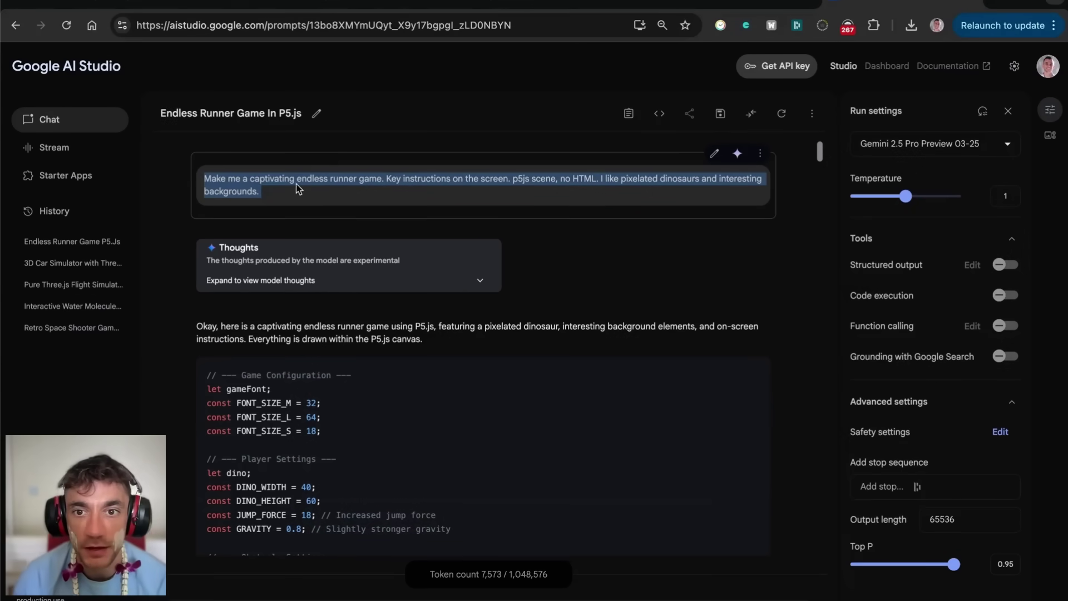
pyautogui.click(97, 121)
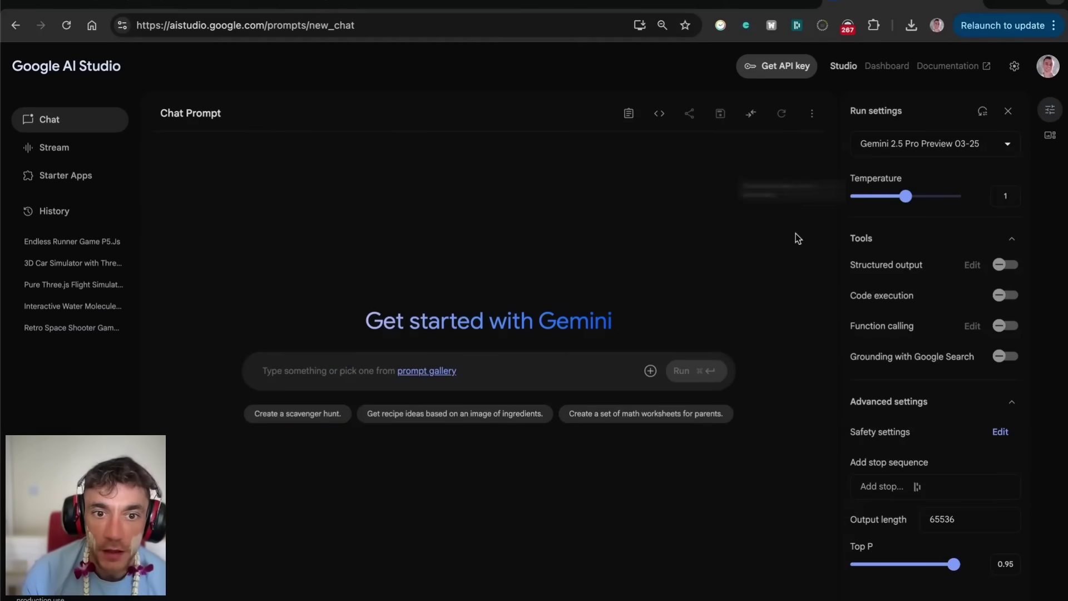
pyautogui.write('Make me a captivating endless runner game. Key instructions on the screen. p5js scene, no HTML. I like pixelated dinosaurs and interesting backgrounds.')
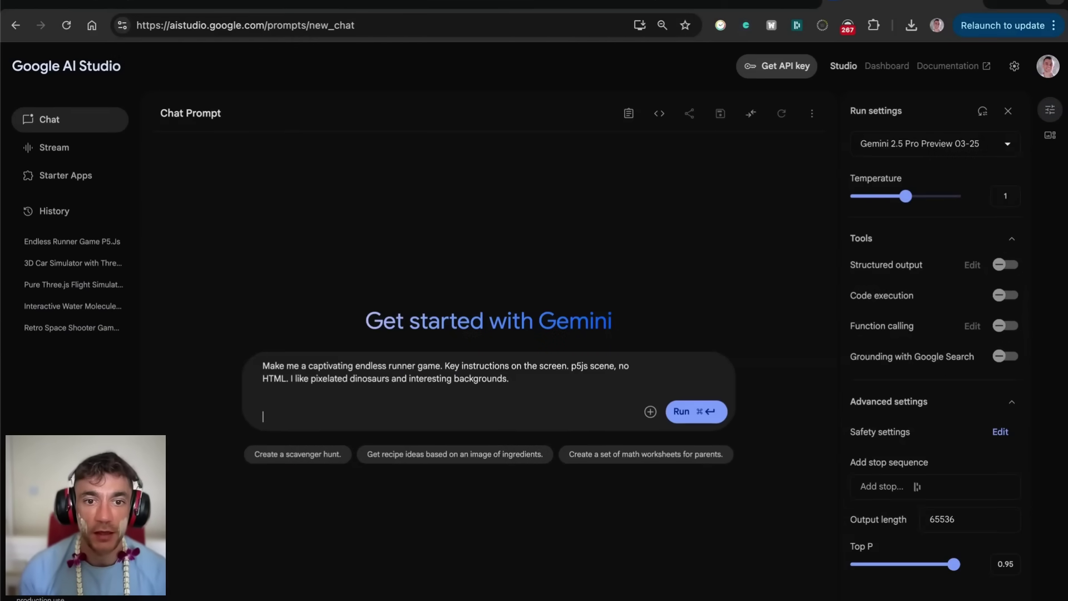
pyautogui.press('super+Return')
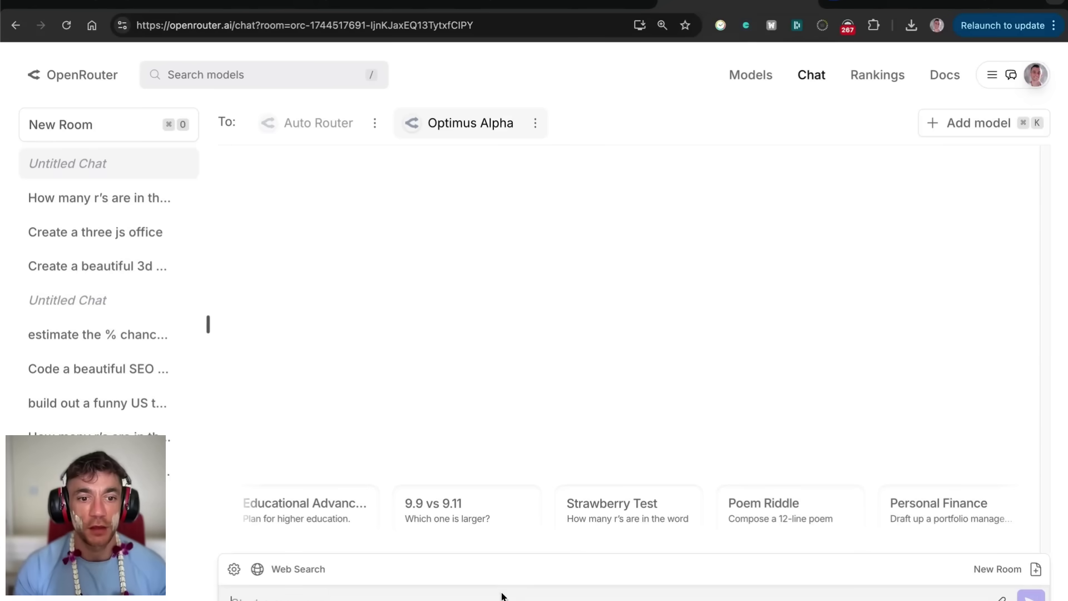
# Send Optimus Alpha the same p5js endless runner game prompt and place the OpenRouter window side by side with Google AI Studio.
pyautogui.write('Make me a captivating endless runner game. Key instructions on the screen. p5js scene, no HTML. I like pixelated dinosaurs and interesting backgrounds.')
pyautogui.press('Return')
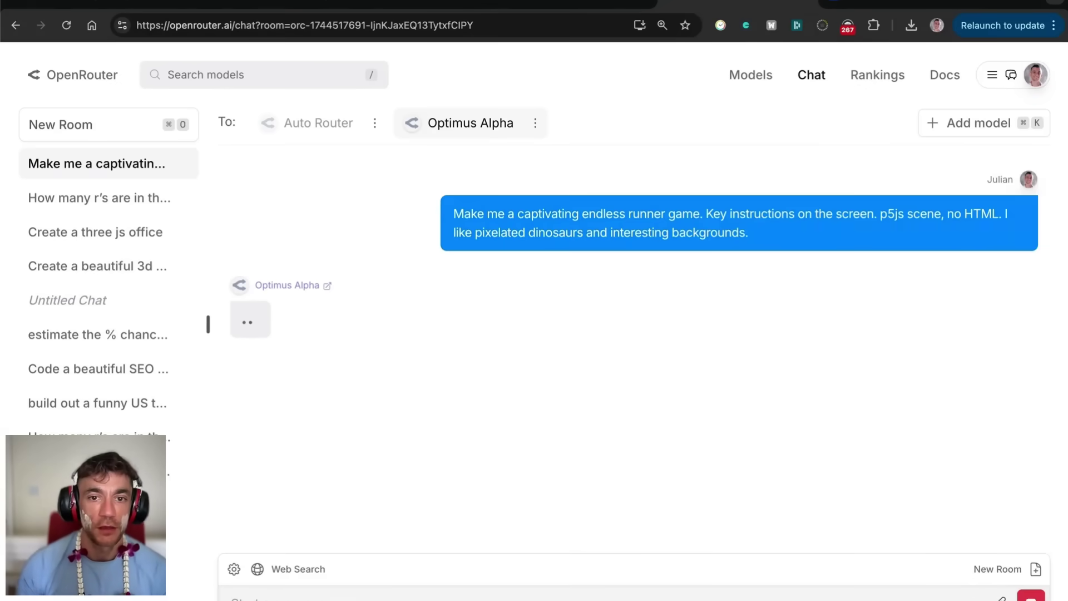
pyautogui.moveTo(1065, 218); pyautogui.dragTo(943, 258)
pyautogui.click(983, 273)
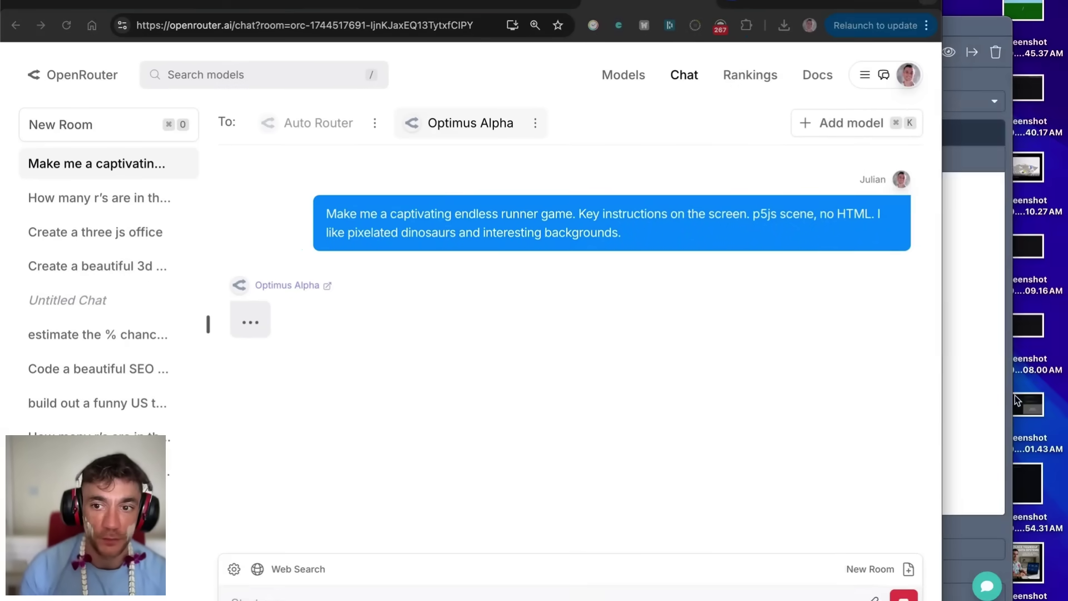
pyautogui.moveTo(468, 251); pyautogui.dragTo(565, 250)
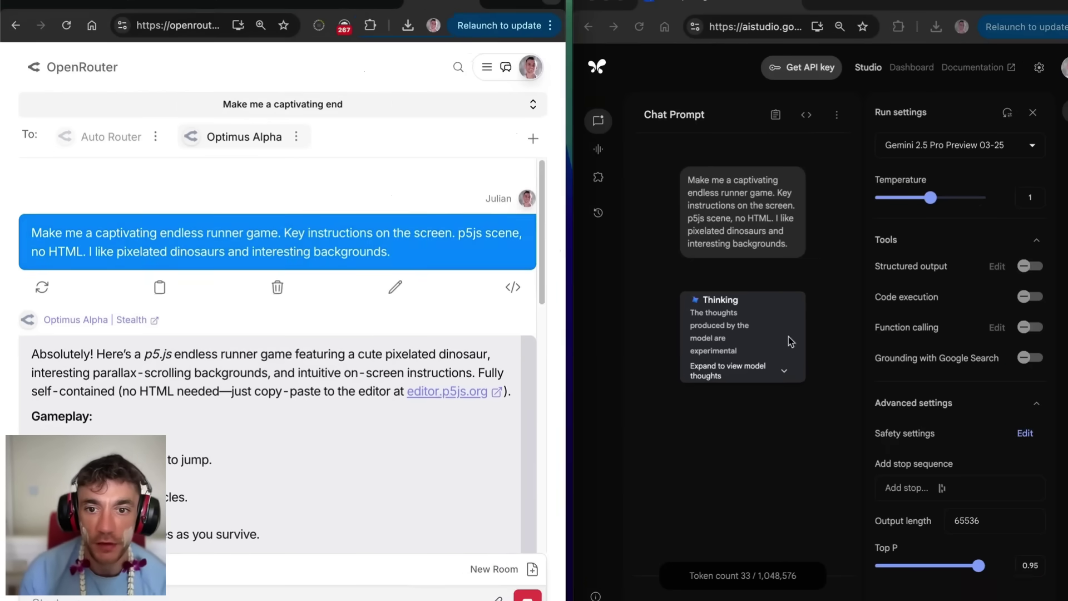
# Expand Gemini's model thoughts and review the game code that both models are generating.
pyautogui.click(769, 387)
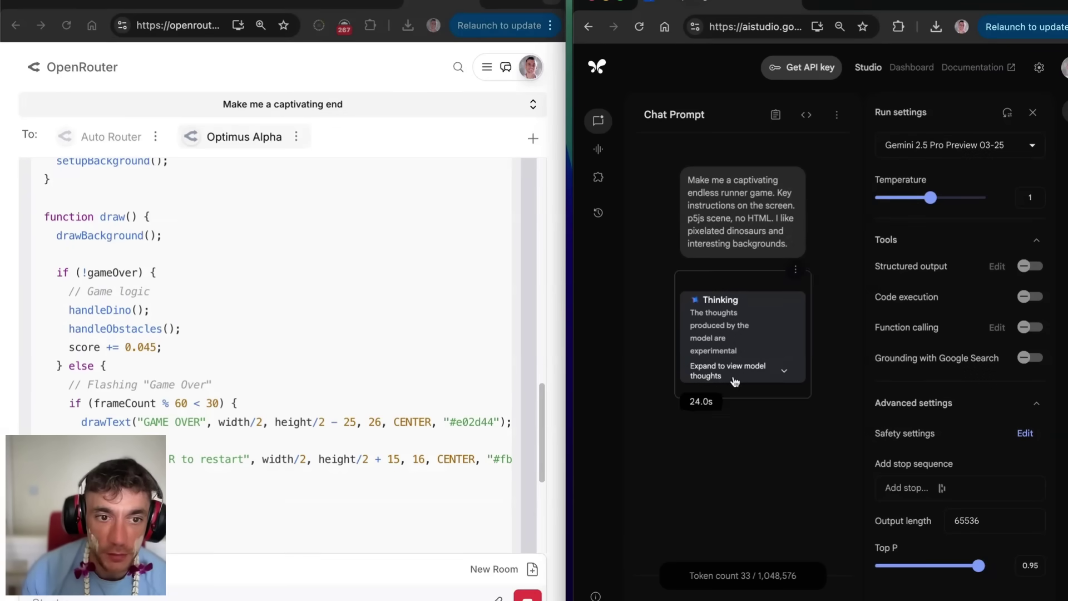
pyautogui.scroll(20, 211, 349)
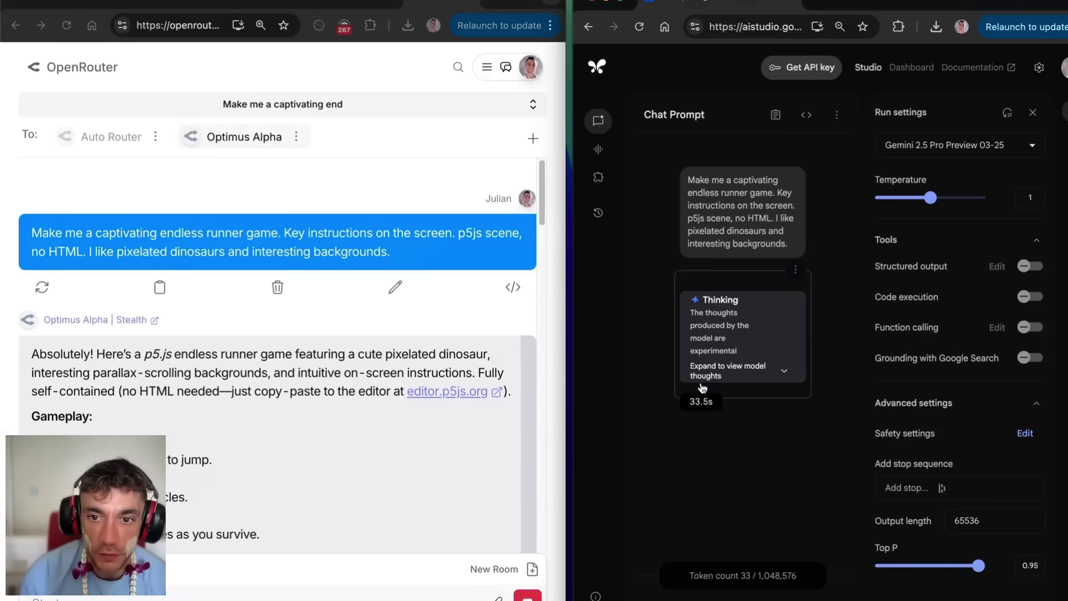
pyautogui.click(756, 379)
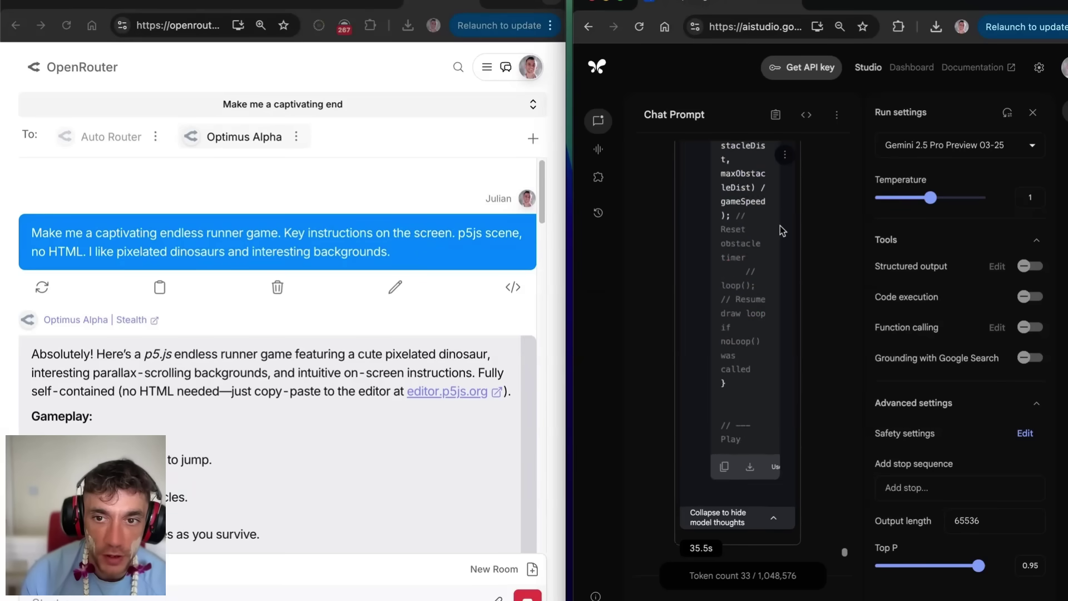
pyautogui.scroll(-15, 226, 464)
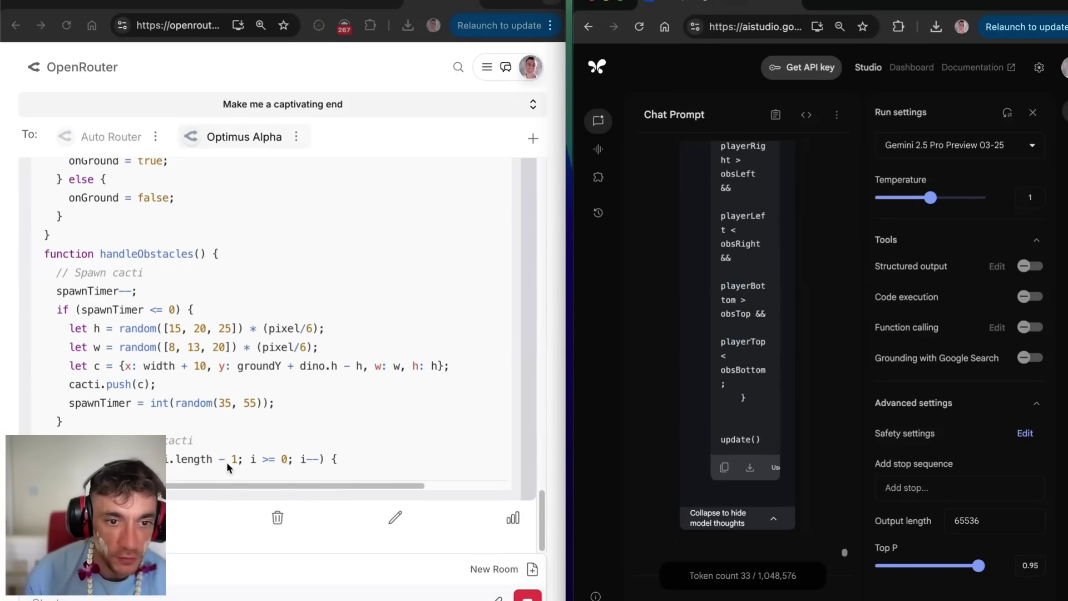
pyautogui.scroll(10, 268, 276)
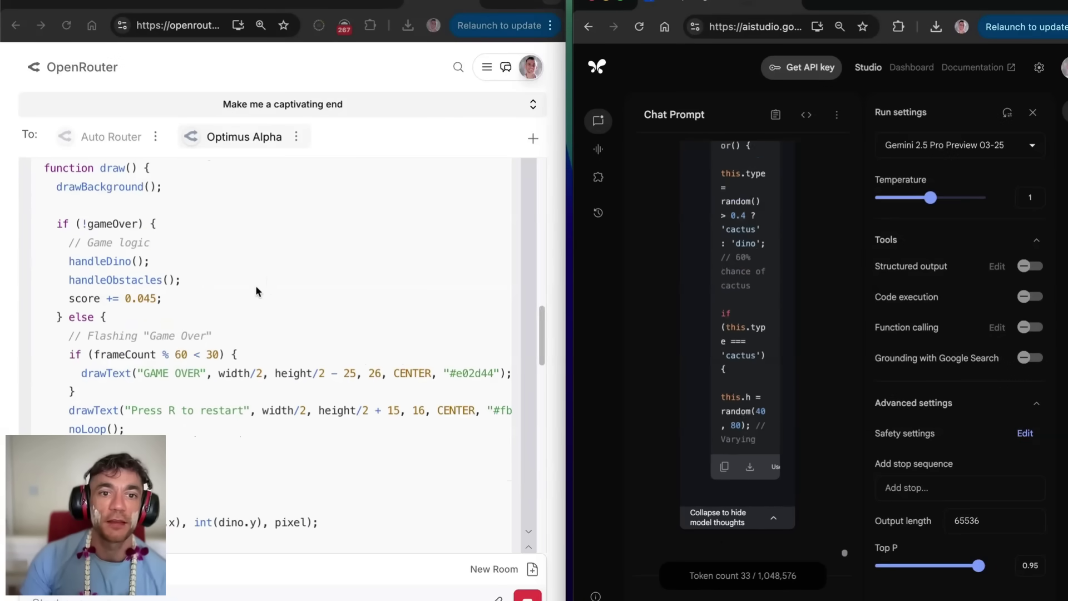
pyautogui.scroll(-3, 255, 285)
pyautogui.moveTo(566, 231); pyautogui.dragTo(573, 228)
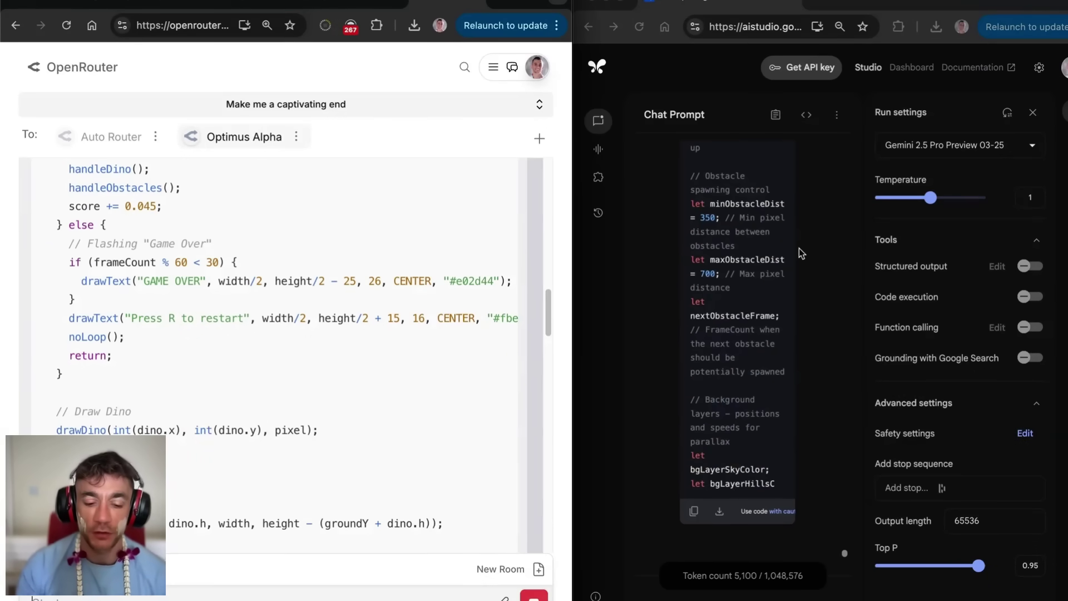
# Open the p5.js web editor in a new tab and fit the OpenRouter window beside Google AI Studio again.
pyautogui.hotkey('ctrl', 't')
pyautogui.write('5p')
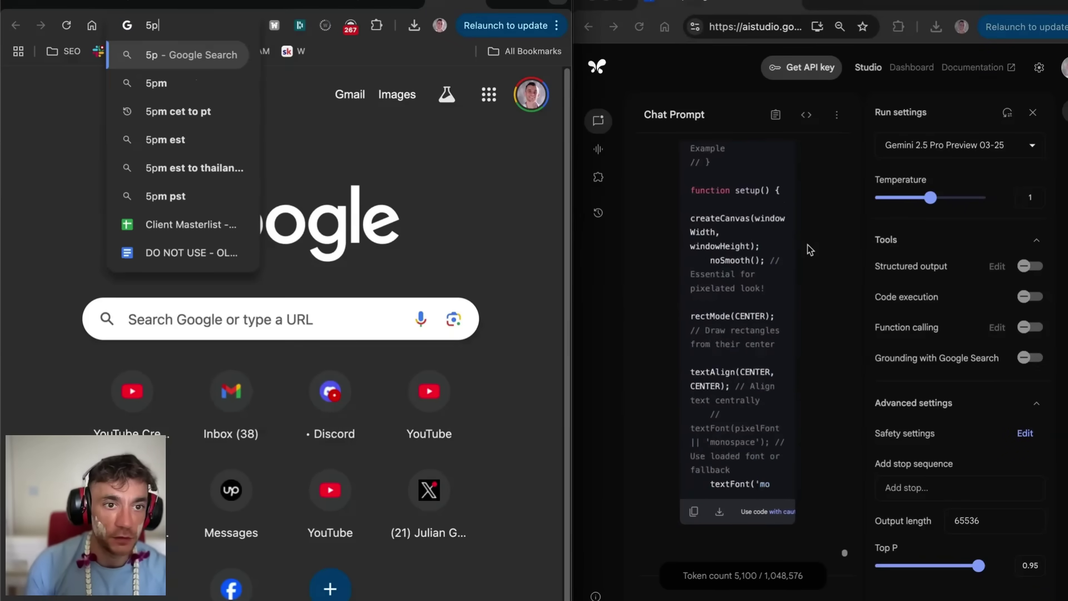
pyautogui.press('BackSpace')
pyautogui.press('BackSpace')
pyautogui.write('p5js')
pyautogui.press('Escape')
pyautogui.press('Escape')
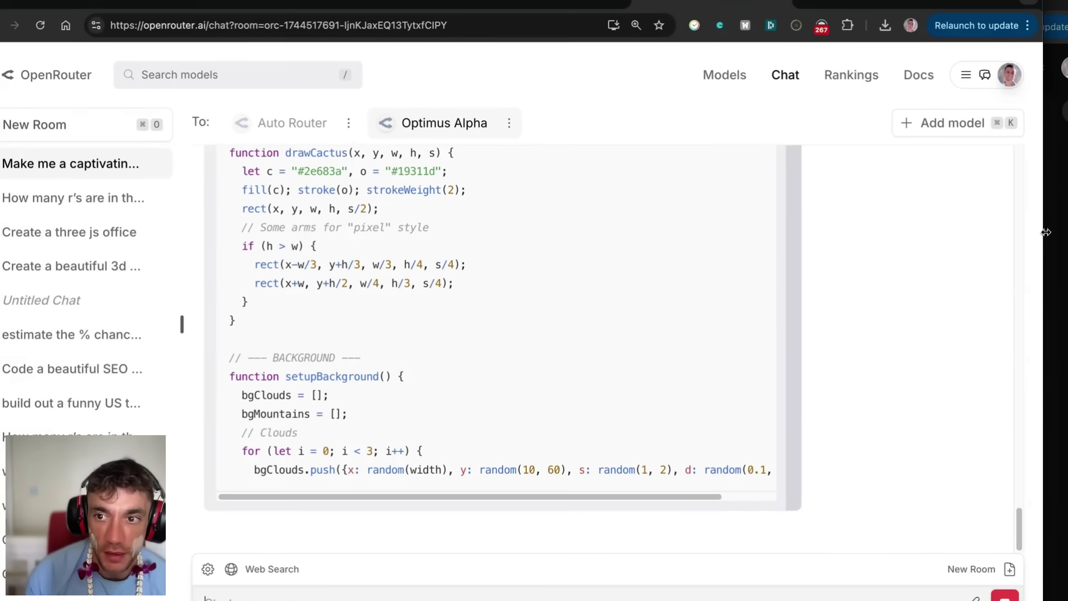
pyautogui.moveTo(1046, 232); pyautogui.dragTo(573, 232)
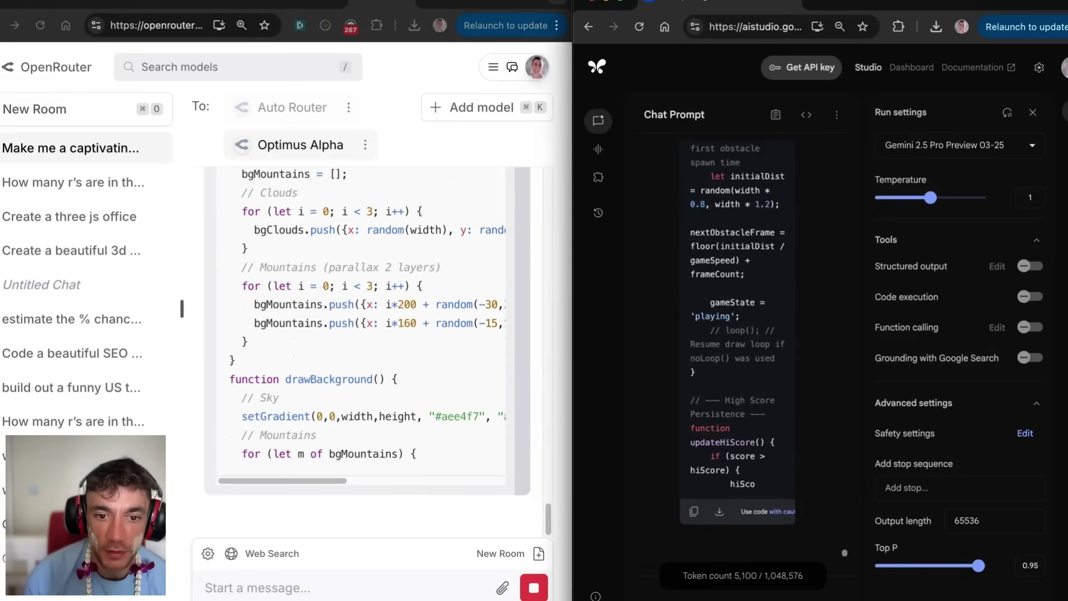
# Enlarge the OpenRouter window and copy the game code from Optimus Alpha's response.
pyautogui.moveTo(518, 599)
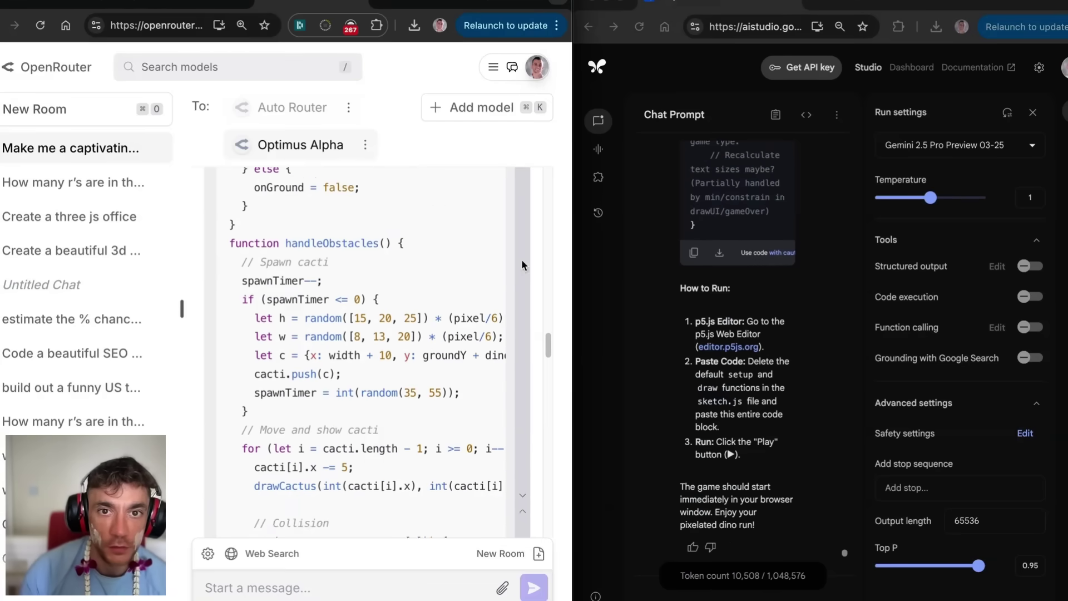
pyautogui.scroll(1, 522, 265)
pyautogui.doubleClick(523, 7)
pyautogui.scroll(20, 465, 271)
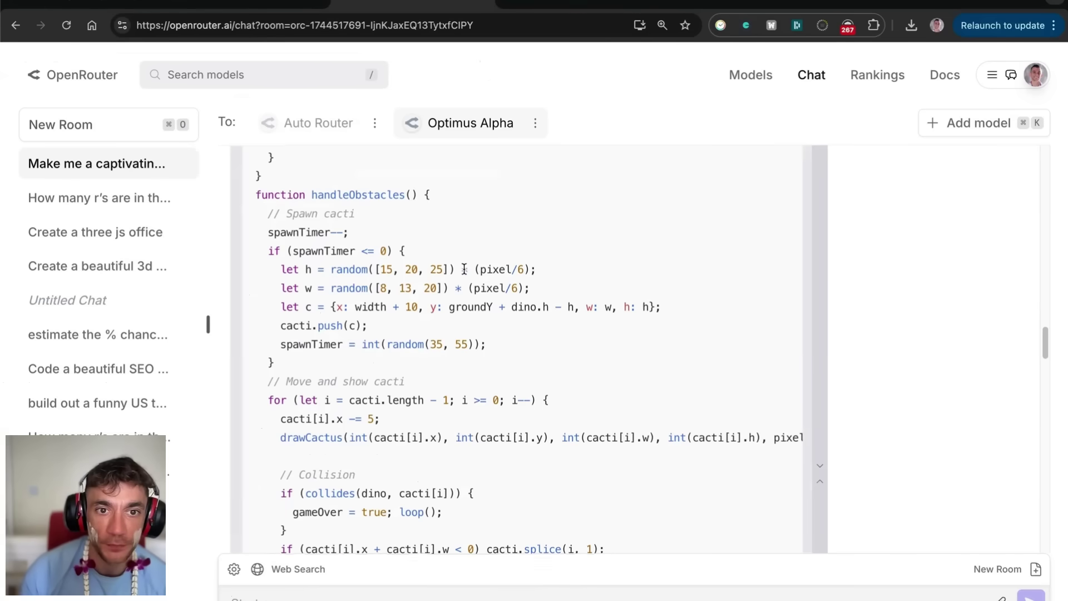
pyautogui.scroll(-12, 469, 277)
pyautogui.scroll(15, 730, 356)
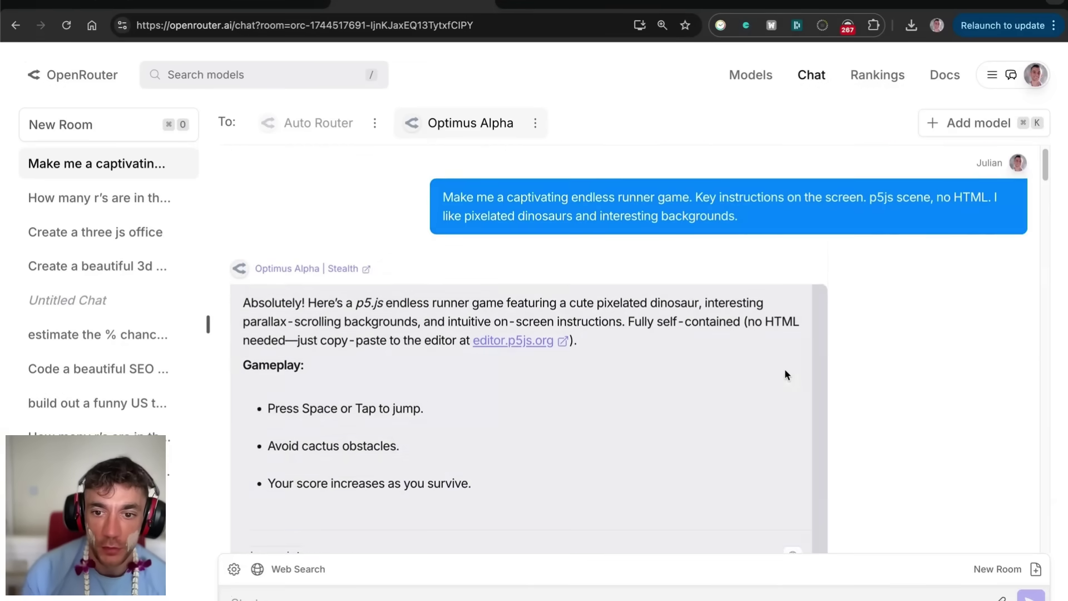
pyautogui.scroll(-3, 795, 478)
# Replace the default sketch in the p5.js editor with Optimus Alpha's code and run it.
pyautogui.hotkey('ctrl', 'Tab')
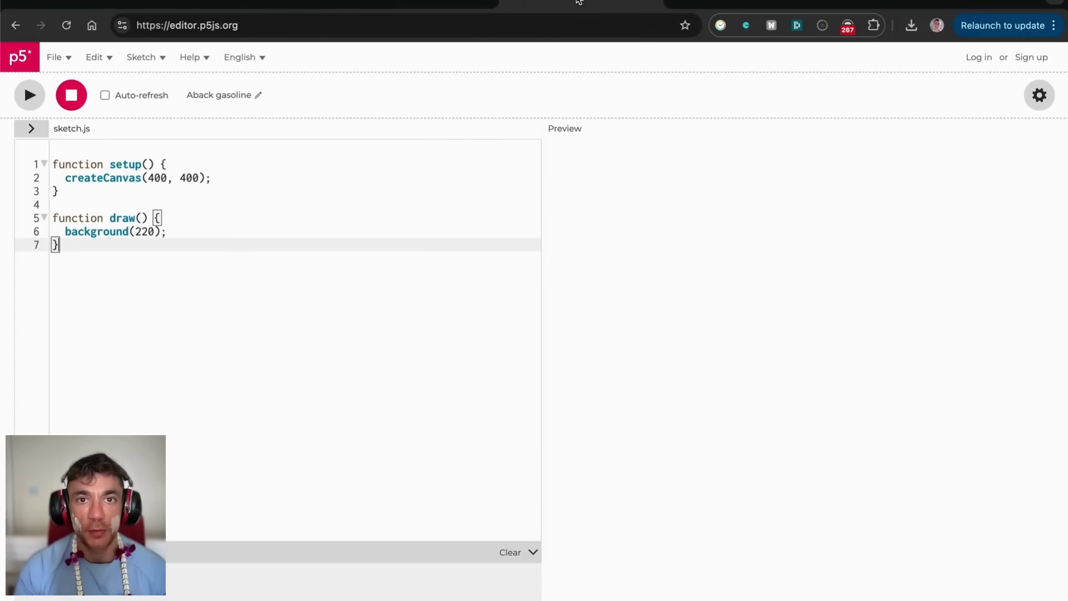
pyautogui.click(295, 198)
pyautogui.press('super+a')
pyautogui.press('super+v')
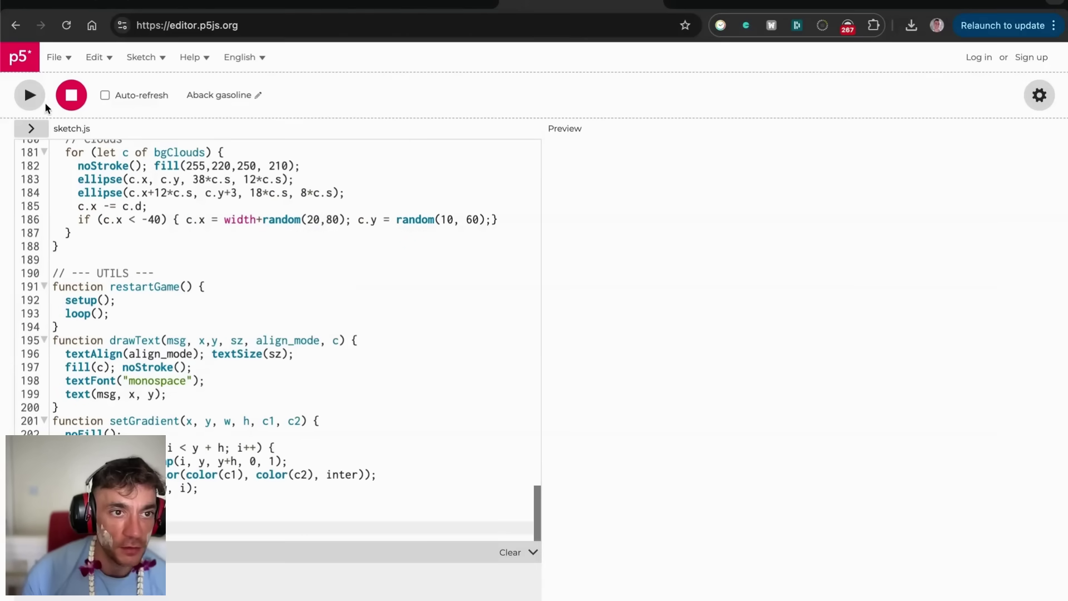
pyautogui.click(30, 97)
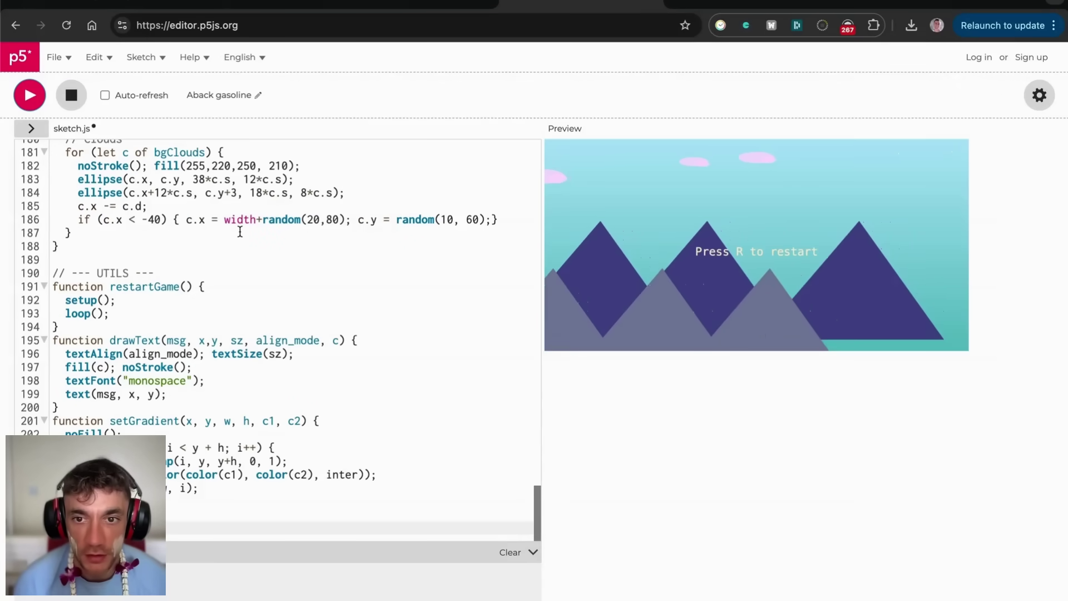
# Play-test Optimus Alpha's dinosaur game by jumping over the cacti, and widen the preview over the code area.
pyautogui.press('space')
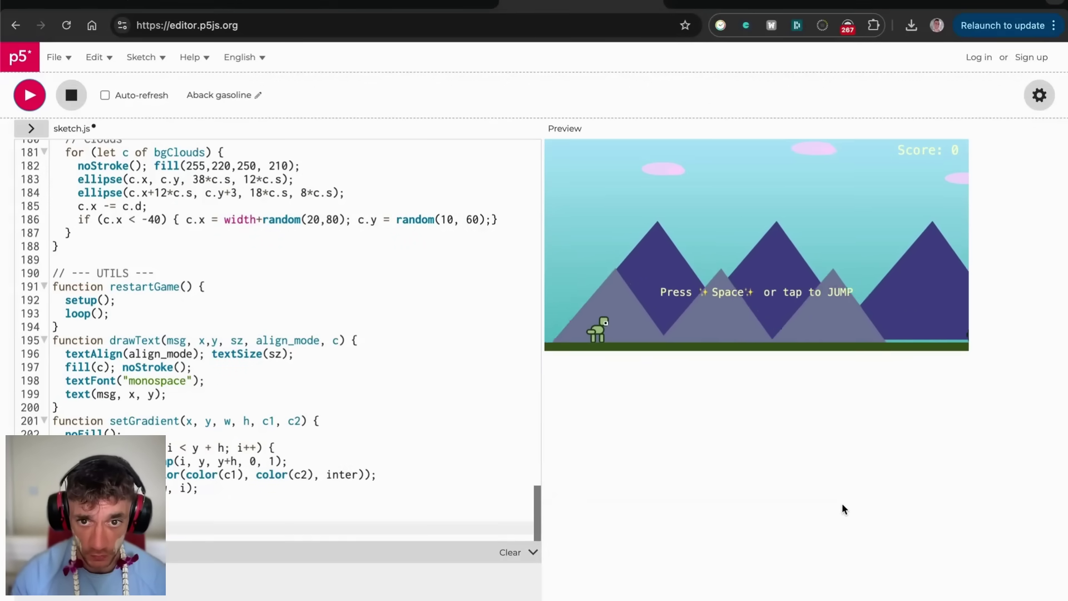
pyautogui.press('space')
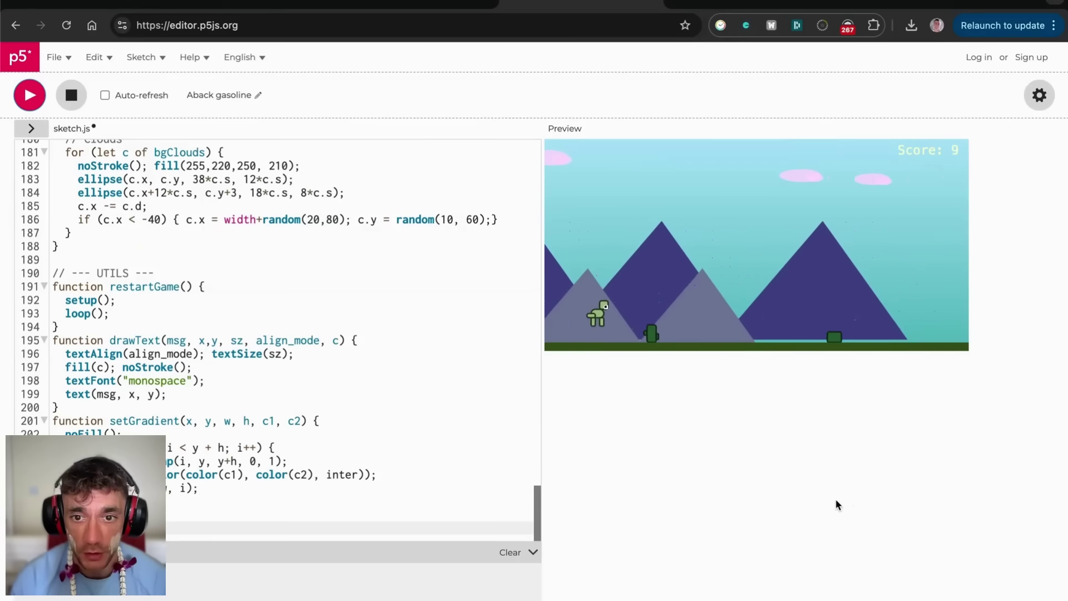
pyautogui.press('space')
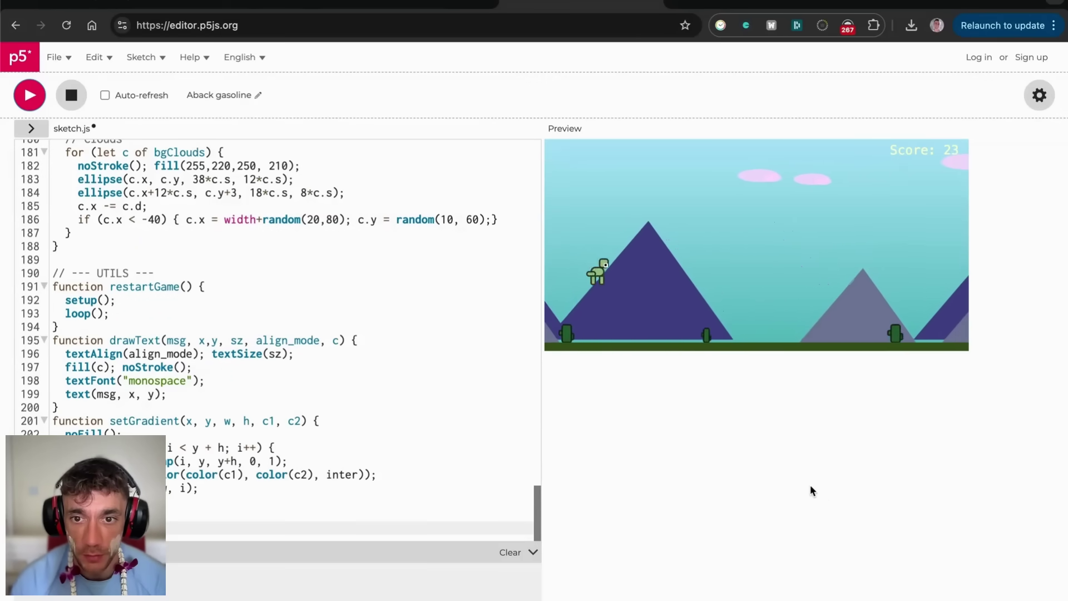
pyautogui.moveTo(543, 383); pyautogui.dragTo(1, 382)
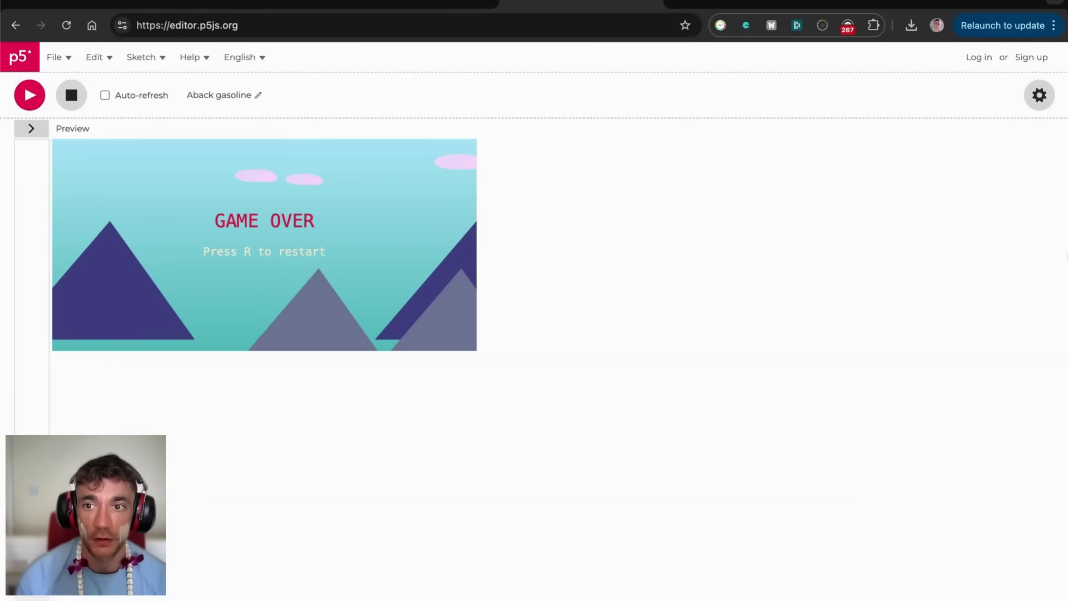
# Shrink the p5.js editor window and open another p5.js web editor in a new tab of the Google AI Studio window.
pyautogui.moveTo(1067, 295)
pyautogui.mouseDown()
pyautogui.moveTo(548, 292)
pyautogui.moveTo(607, 291)
pyautogui.mouseUp()
pyautogui.click(817, 3)
pyautogui.write('p5j')
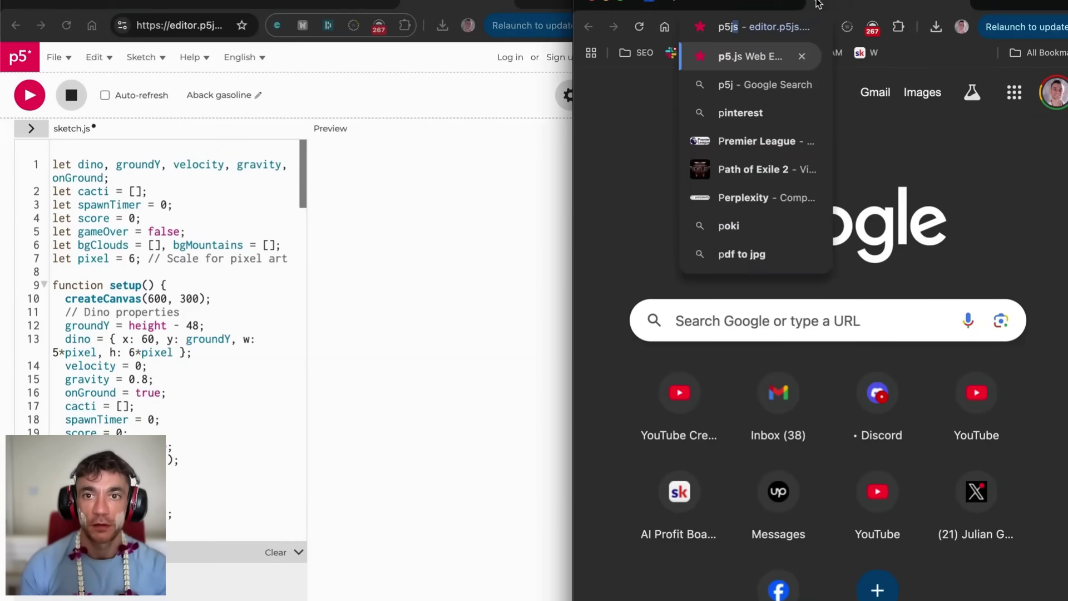
pyautogui.press('Return')
# Copy Gemini 2.5 Pro's game code over the default sketch in the new p5.js editor and run it in the enlarged window.
pyautogui.click(723, 3)
pyautogui.click(694, 252)
pyautogui.click(840, 3)
pyautogui.press('super+a')
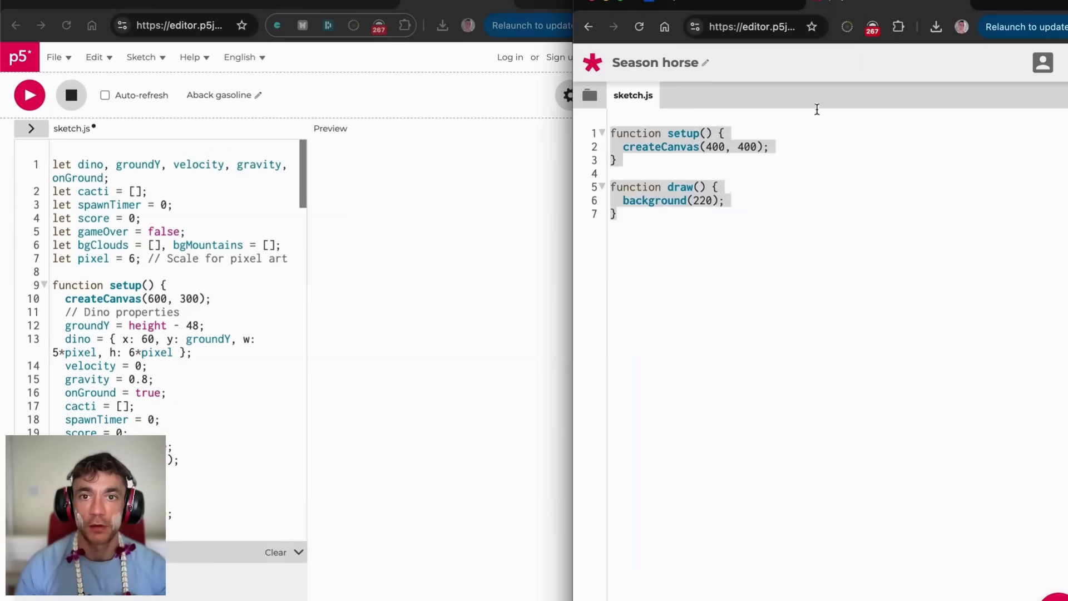
pyautogui.press('super+v')
pyautogui.doubleClick(1024, 3)
pyautogui.click(32, 95)
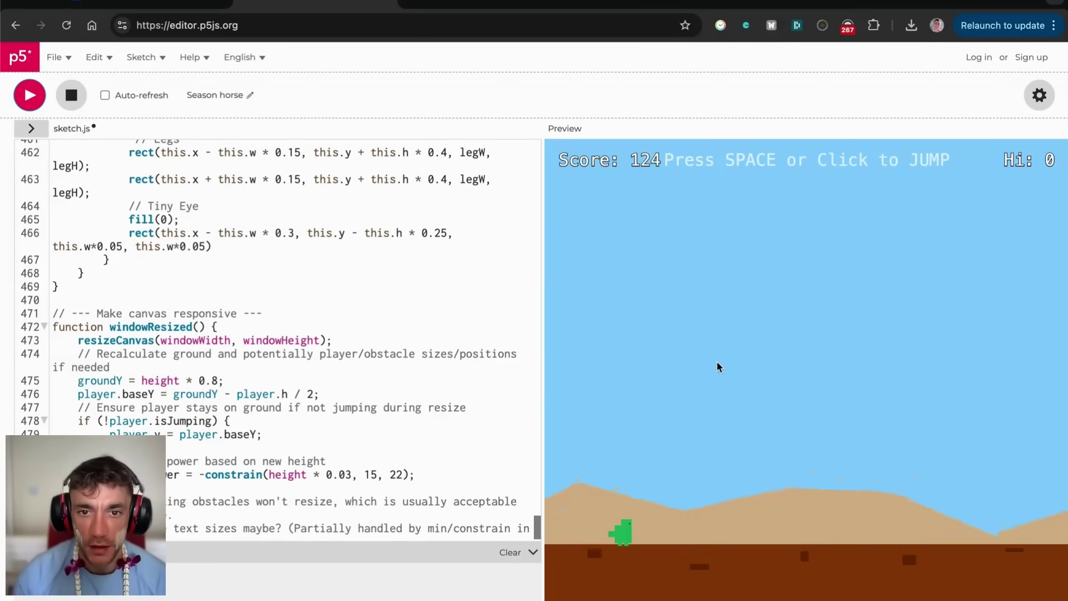
# Widen the preview and play-test Gemini's game, making the dinosaur jump over the cacti and red dinosaurs.
pyautogui.moveTo(545, 332); pyautogui.dragTo(173, 353)
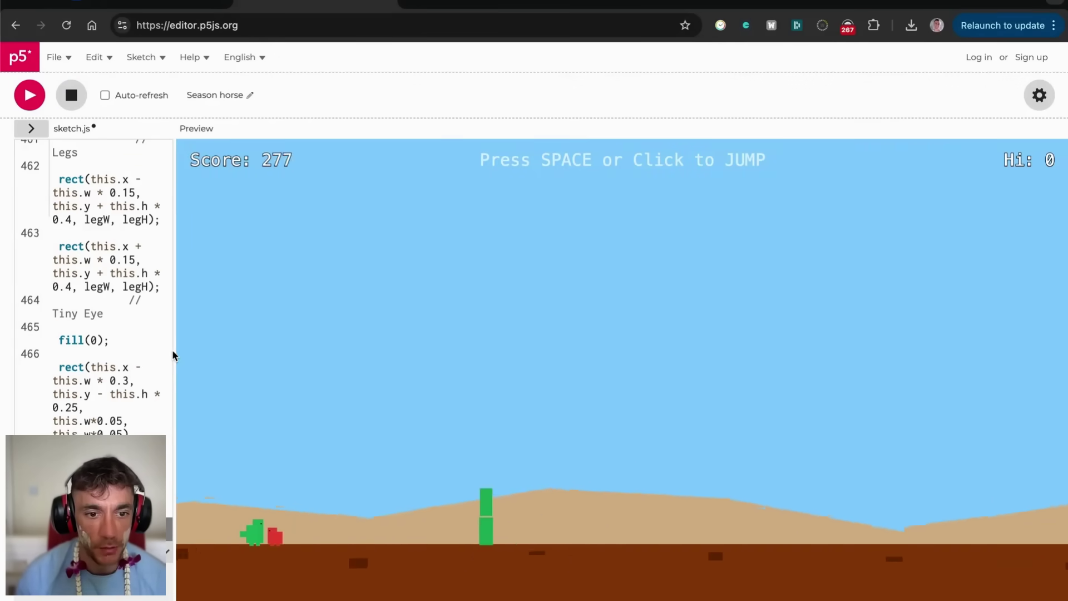
pyautogui.click(329, 466)
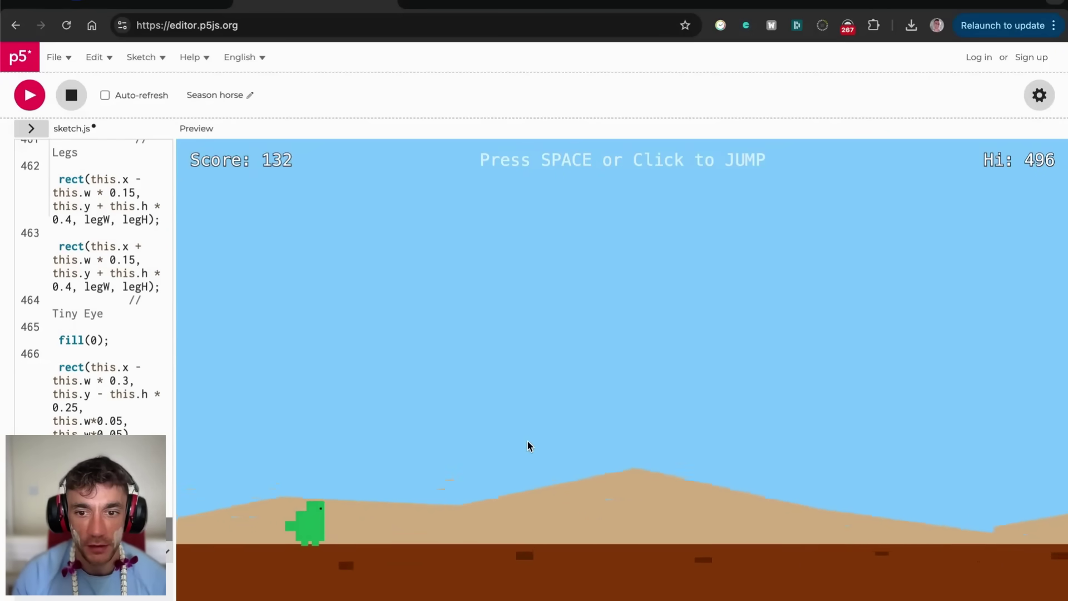
pyautogui.click(512, 436)
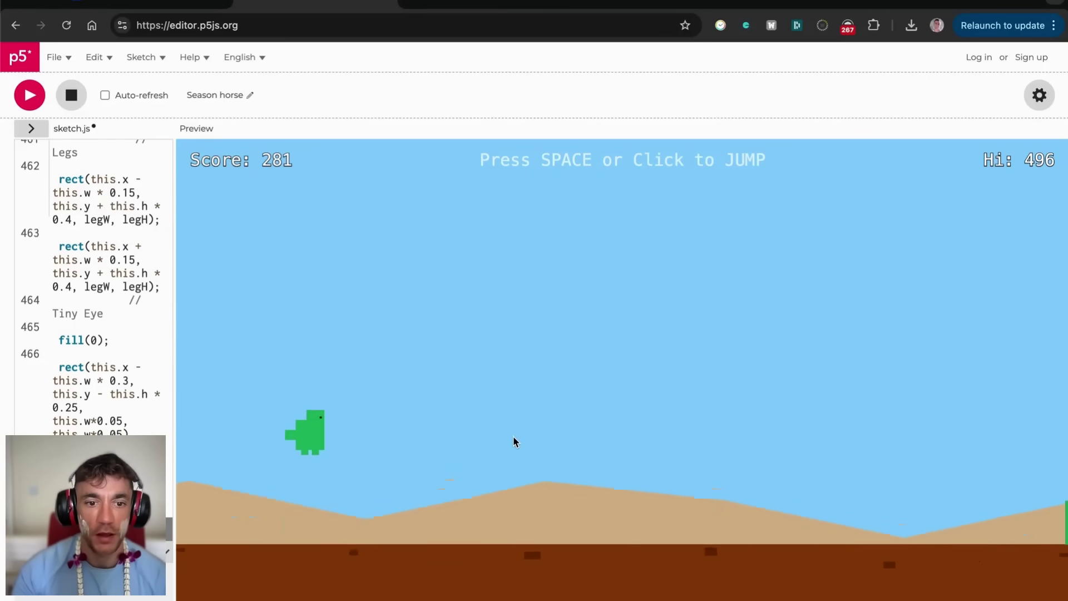
pyautogui.click(655, 563)
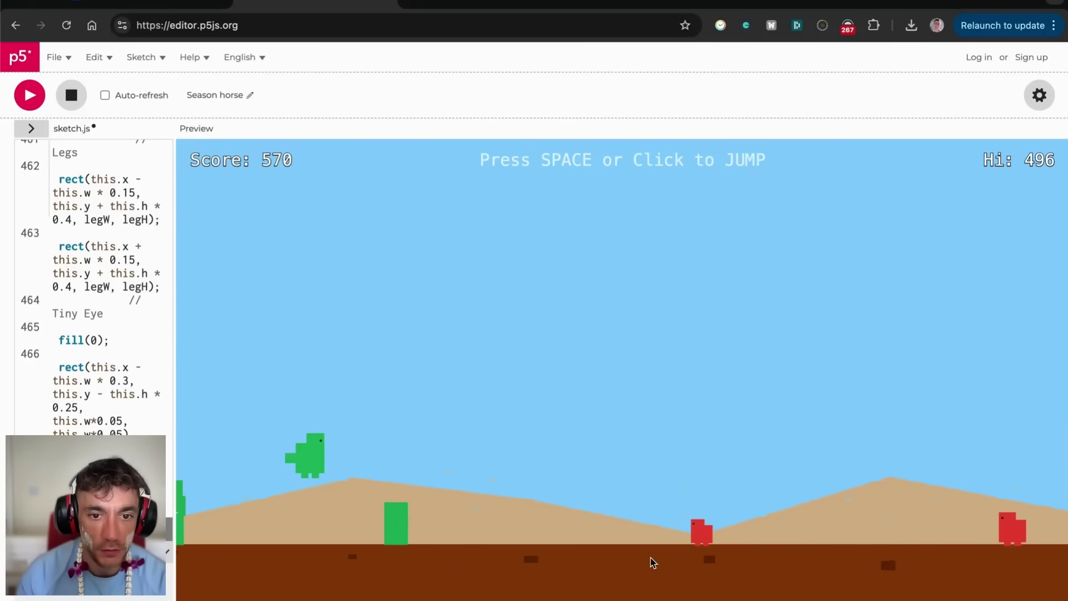
pyautogui.click(649, 557)
pyautogui.click(641, 553)
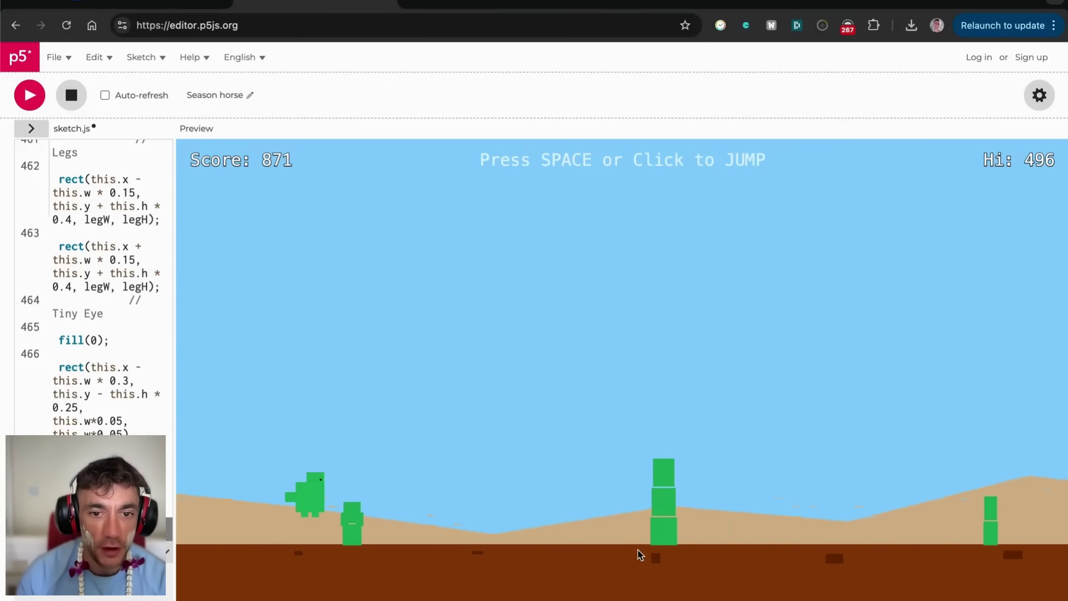
pyautogui.click(637, 554)
pyautogui.click(636, 557)
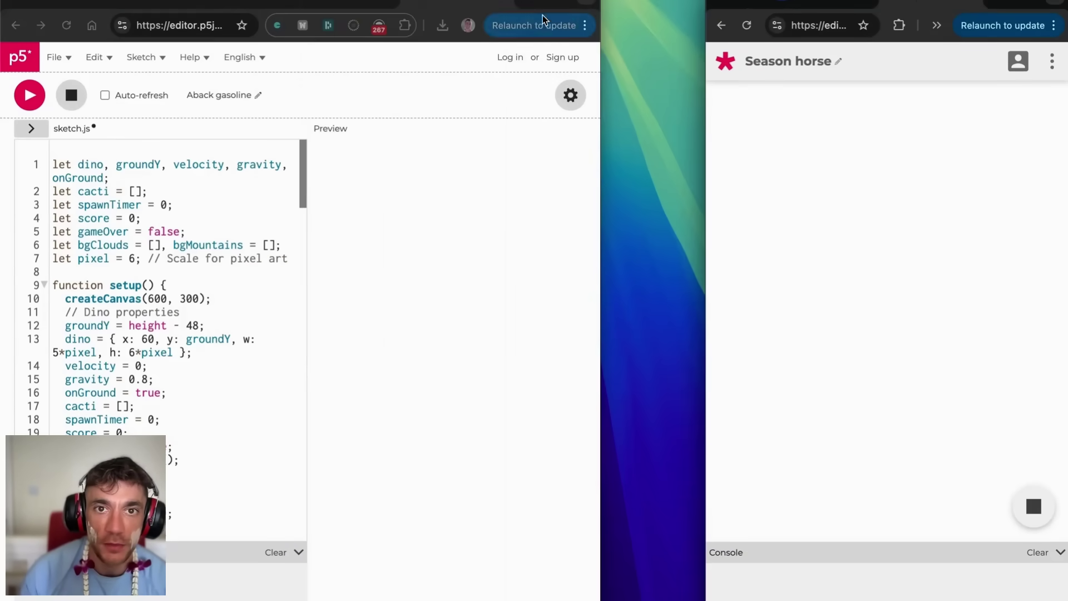
# Return to Optimus Alpha's sketch in an enlarged window, widen its preview and play the game again for comparison.
pyautogui.doubleClick(550, 12)
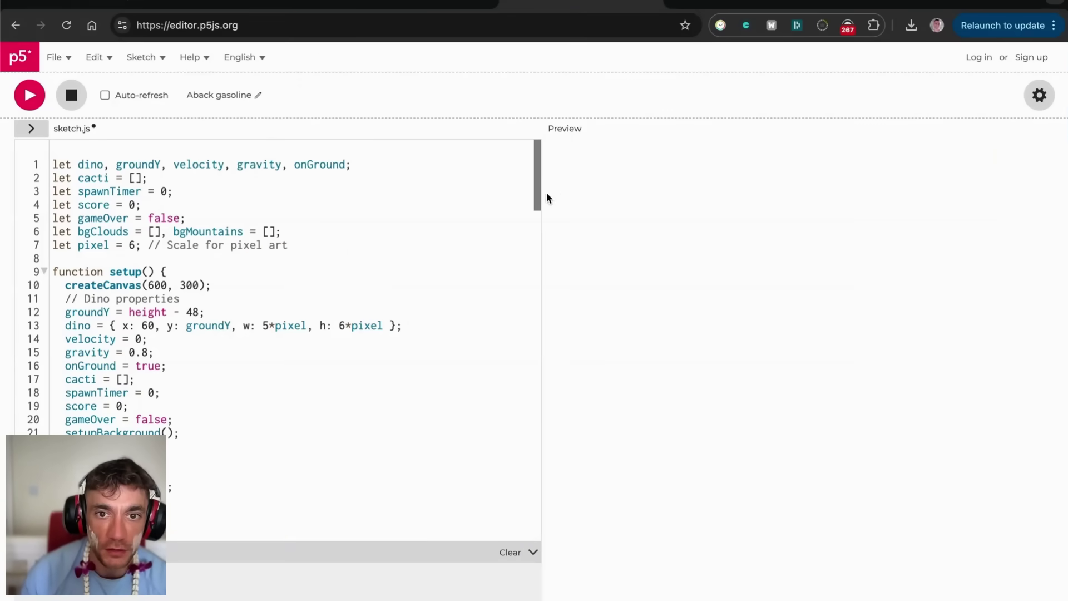
pyautogui.moveTo(545, 200); pyautogui.dragTo(245, 243)
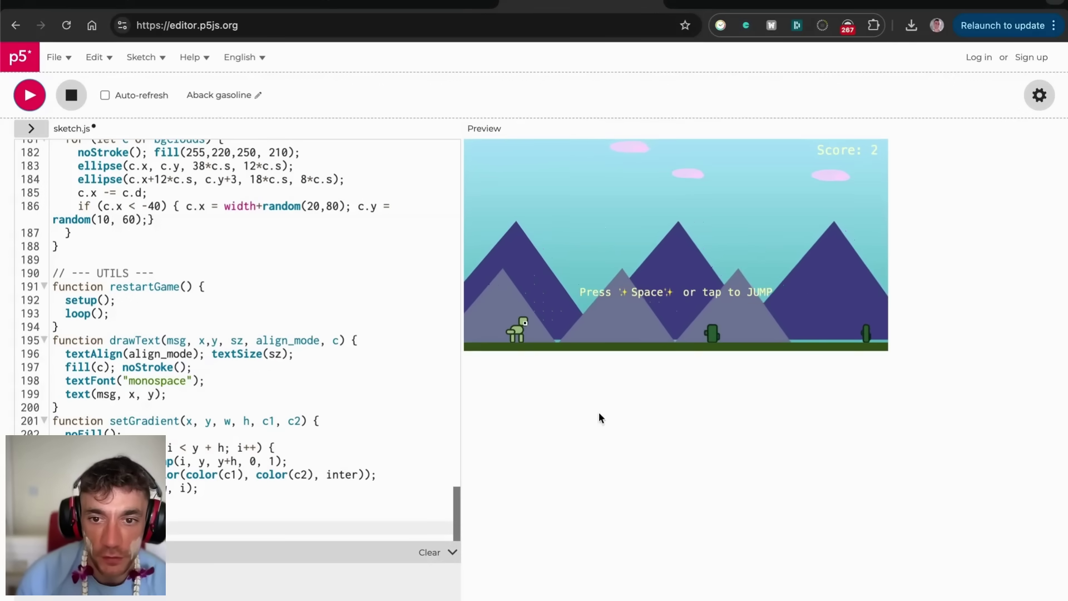
pyautogui.click(644, 468)
pyautogui.click(572, 529)
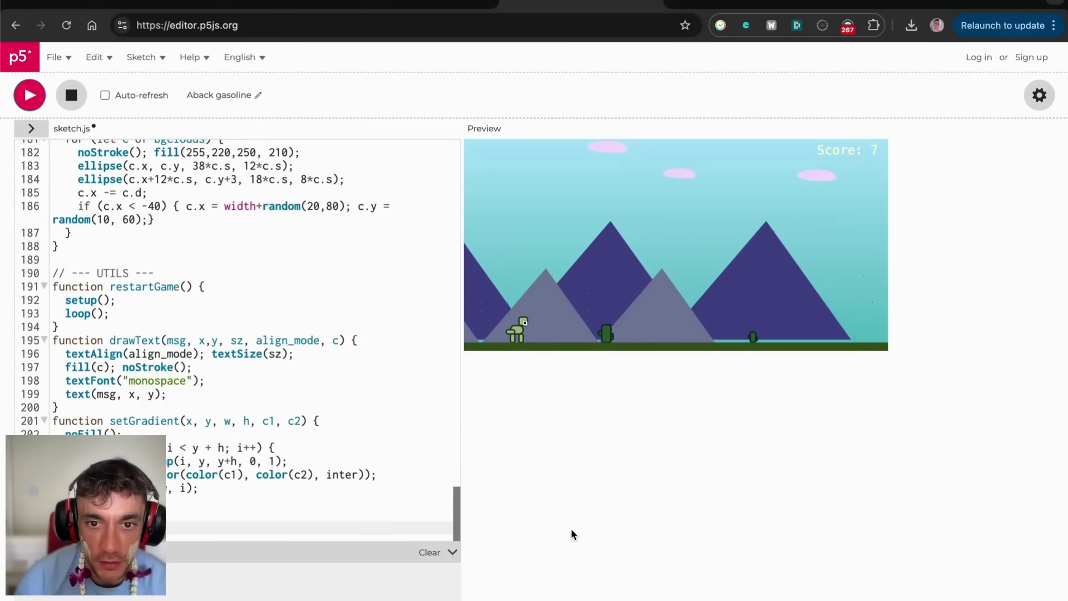
pyautogui.click(572, 529)
pyautogui.press('space')
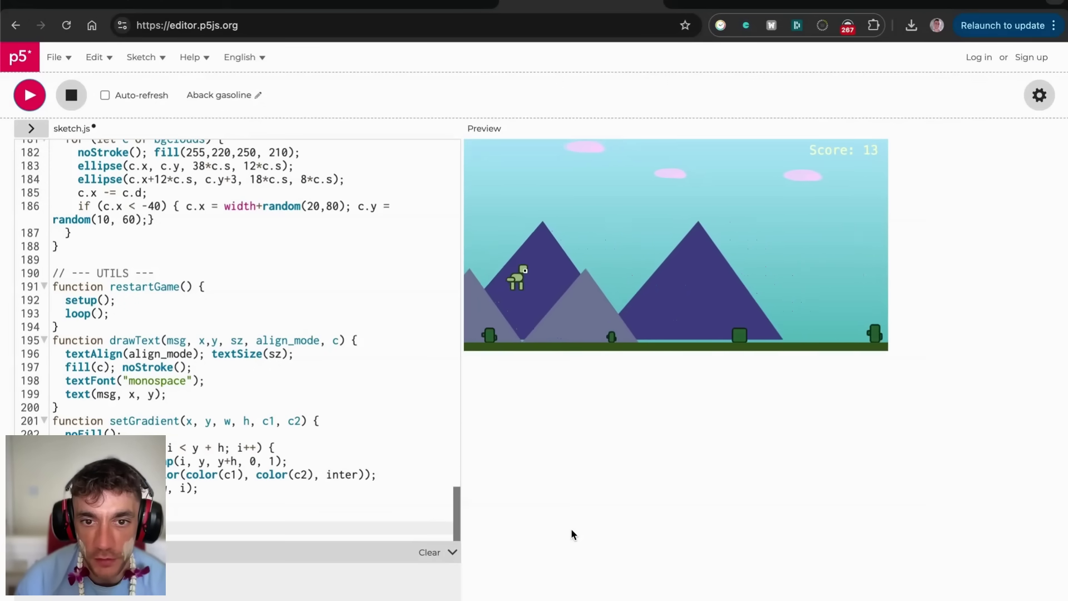
# Play Optimus Alpha's dinosaur runner again, jumping over the obstacles and restarting for another round after the game ends.
pyautogui.press('space')
pyautogui.press('space')
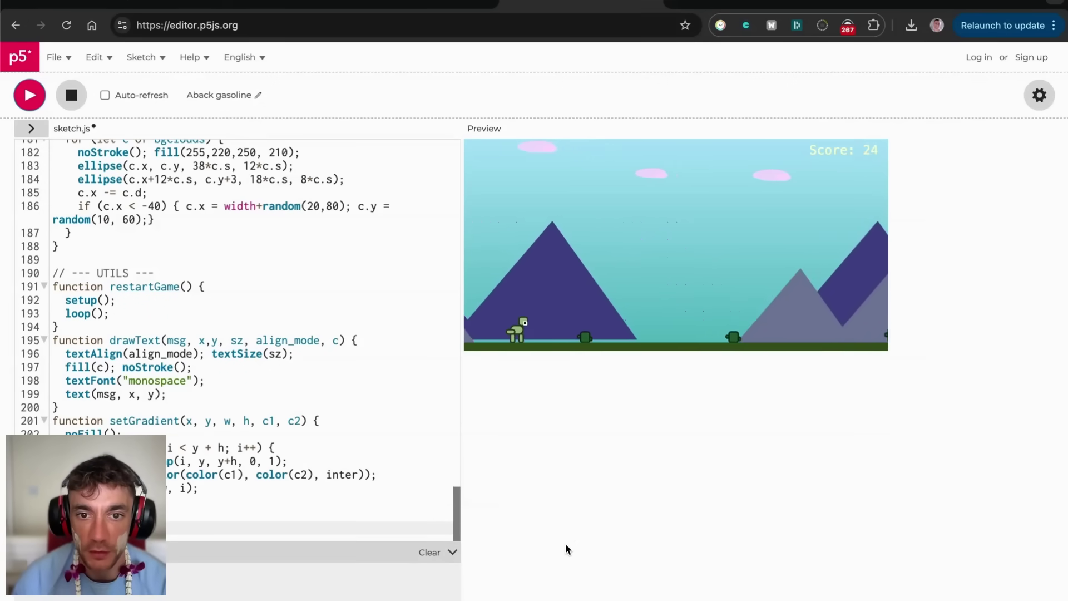
pyautogui.press('space')
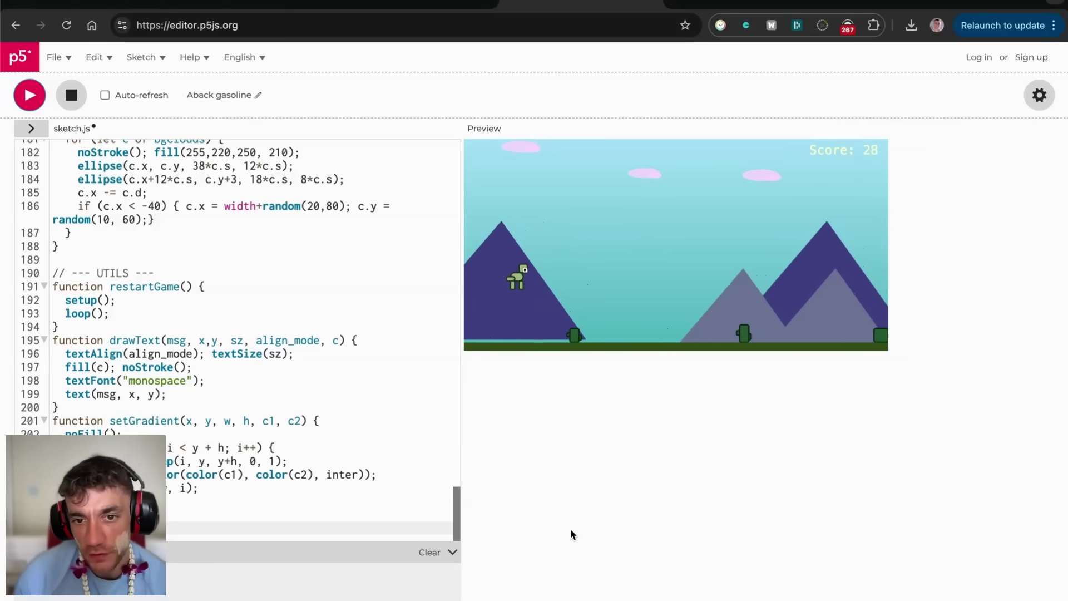
pyautogui.press('r')
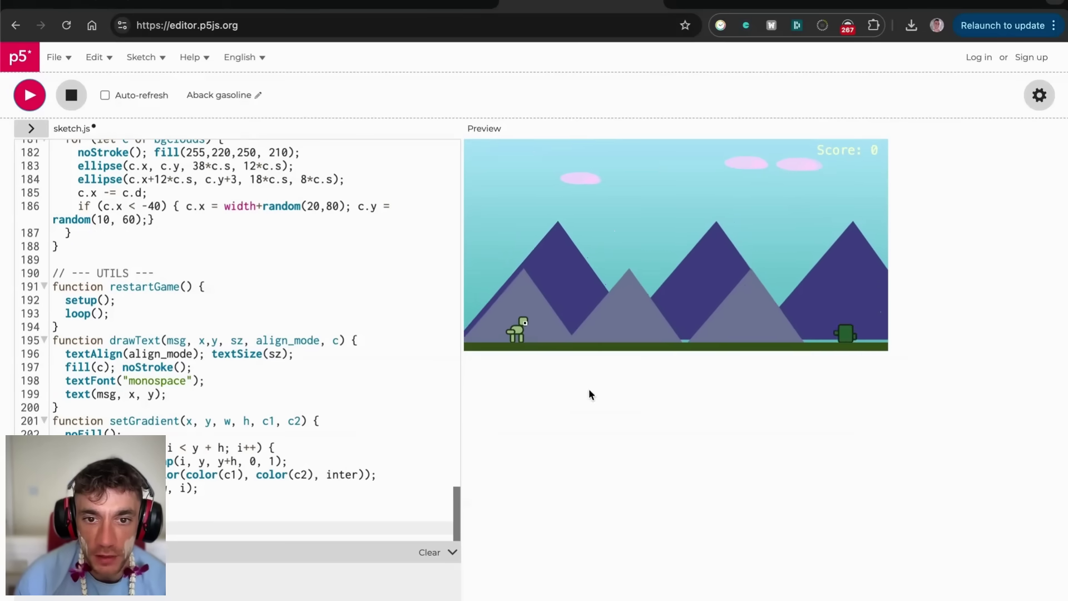
pyautogui.press('space')
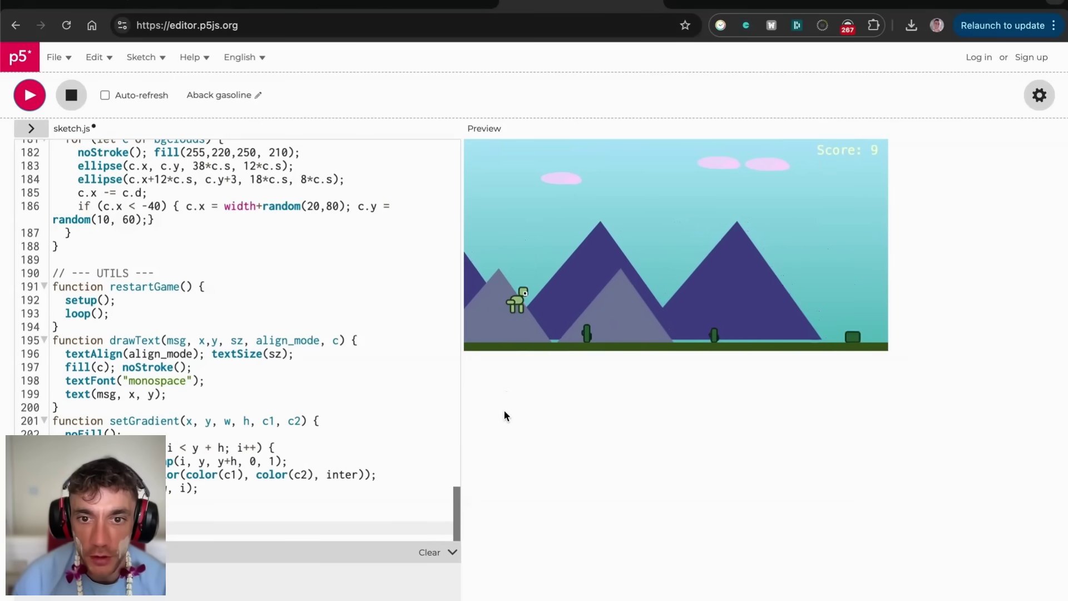
pyautogui.press('space')
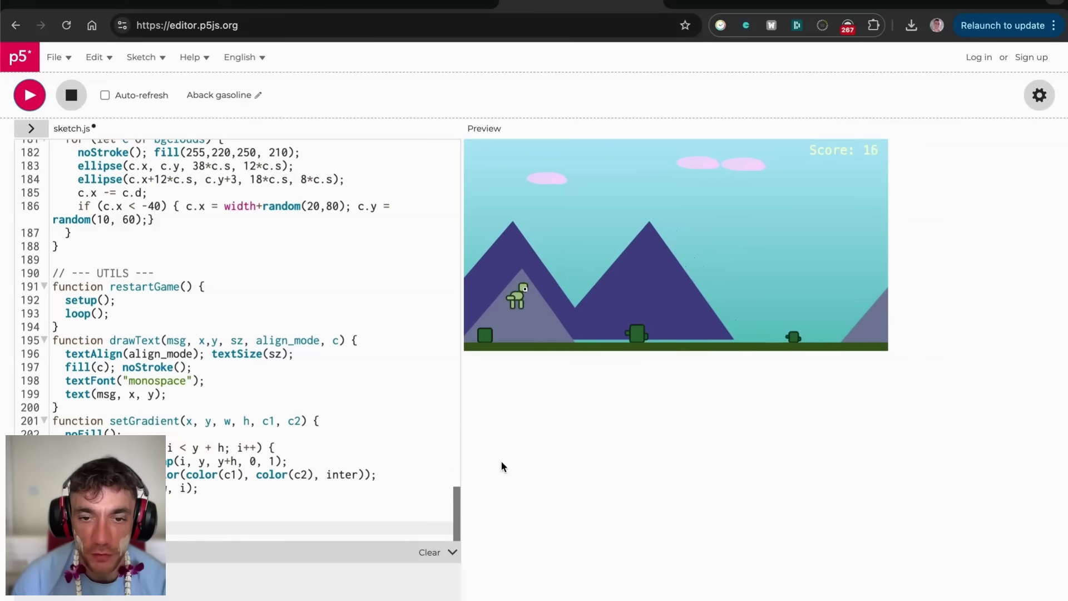
pyautogui.press('space')
pyautogui.press('space')
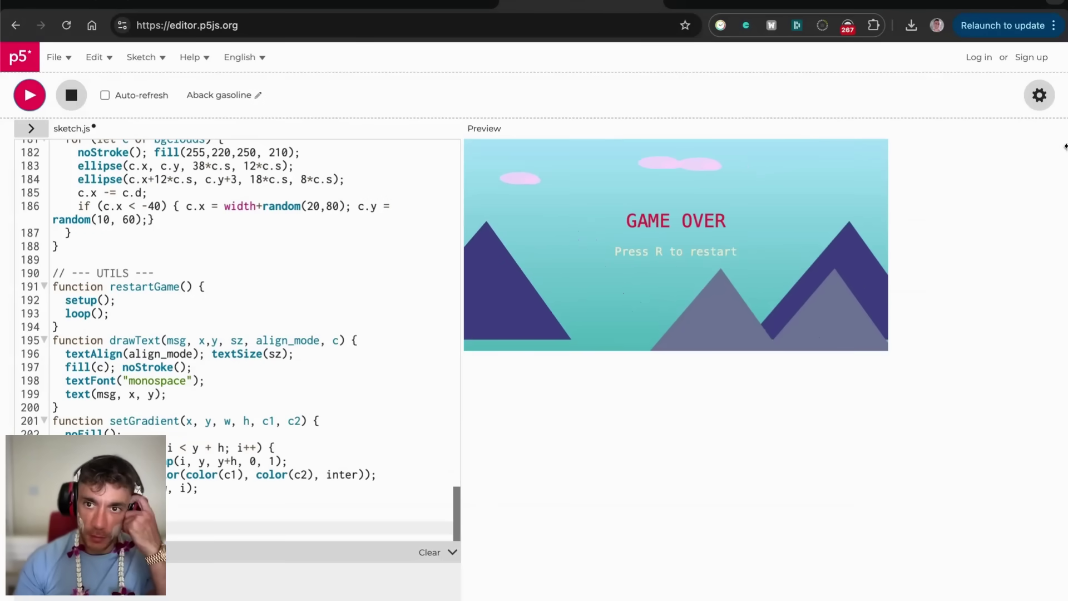
# Close both p5.js editors without saving the sketches and enlarge the Google AI Studio window.
pyautogui.moveTo(1066, 146); pyautogui.dragTo(661, 239)
pyautogui.click(558, 1)
pyautogui.press('Return')
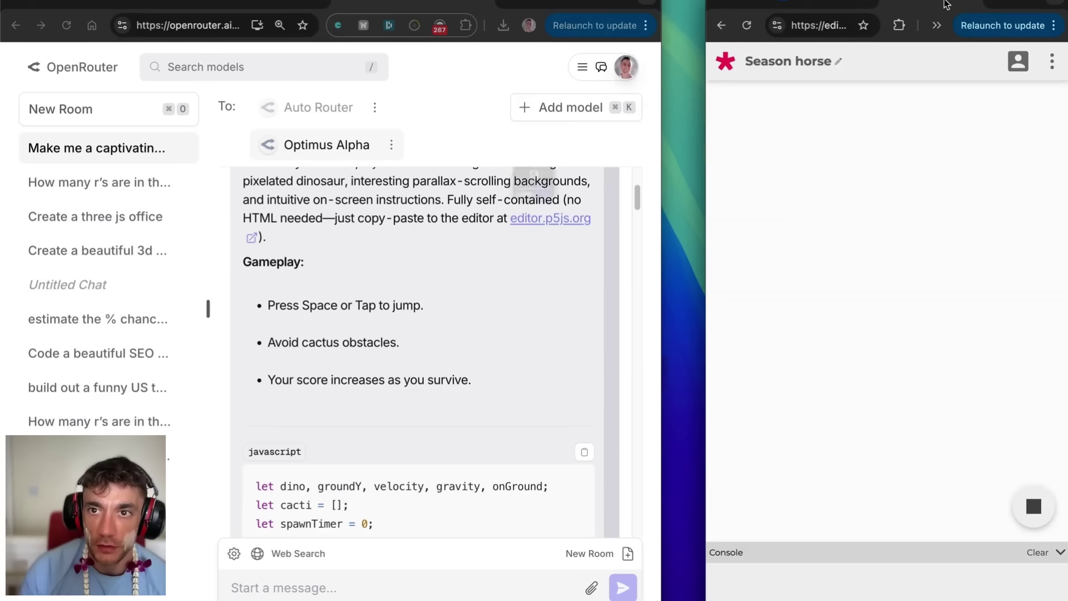
pyautogui.click(947, 2)
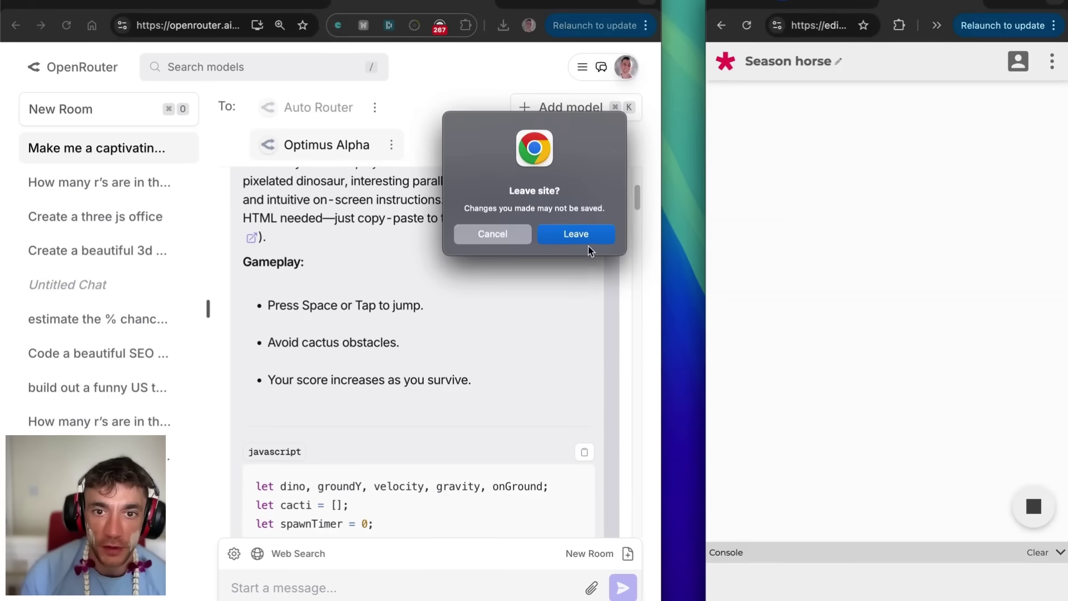
pyautogui.click(577, 236)
pyautogui.moveTo(810, 3); pyautogui.dragTo(630, 1)
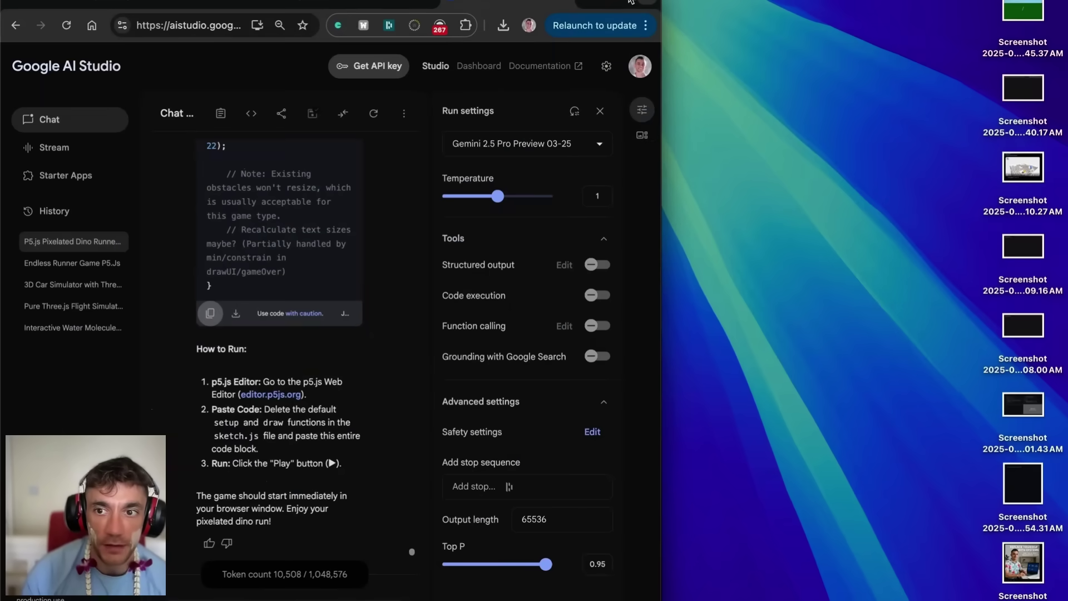
pyautogui.doubleClick(632, 1)
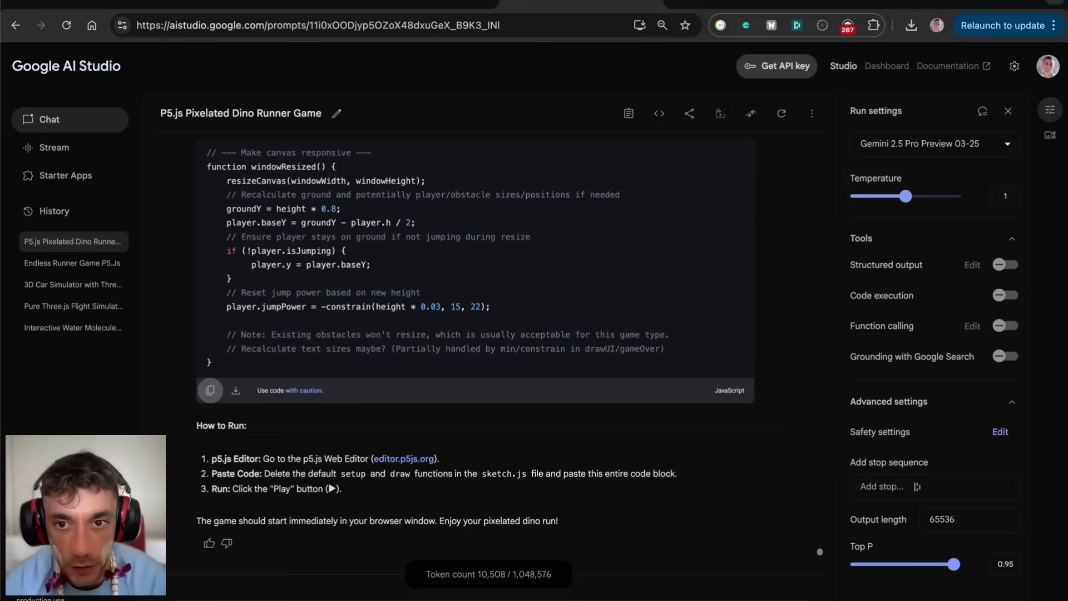
# Start a new chat prompt with Gemini 2.5 Pro Preview 03-25 in Google AI Studio.
pyautogui.scroll(10, 608, 384)
pyautogui.scroll(-10, 640, 400)
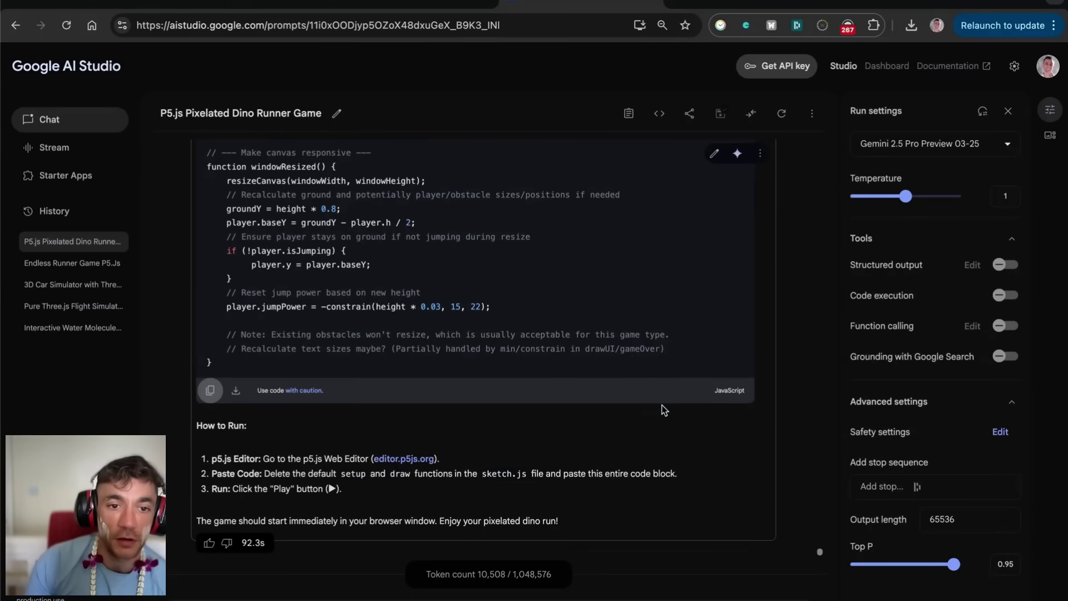
pyautogui.click(28, 125)
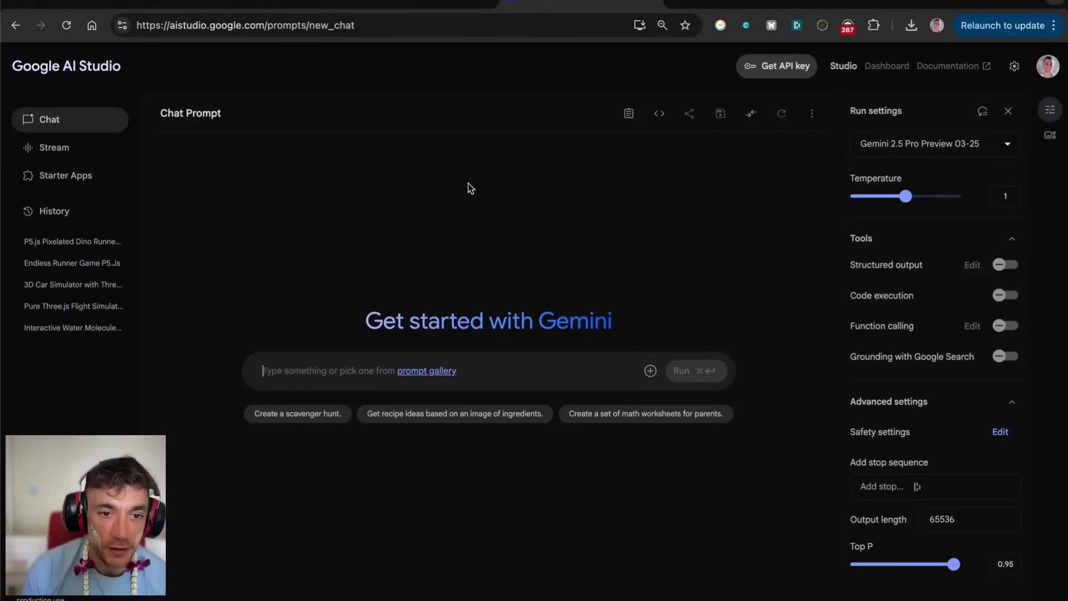
# Open the Google Doc "SOP: How to Rank #1 in 24 Hours with Claude 3.5 Sonnet" in a new tab.
pyautogui.click(119, 7)
pyautogui.hotkey('ctrl', 't')
pyautogui.write('rank')
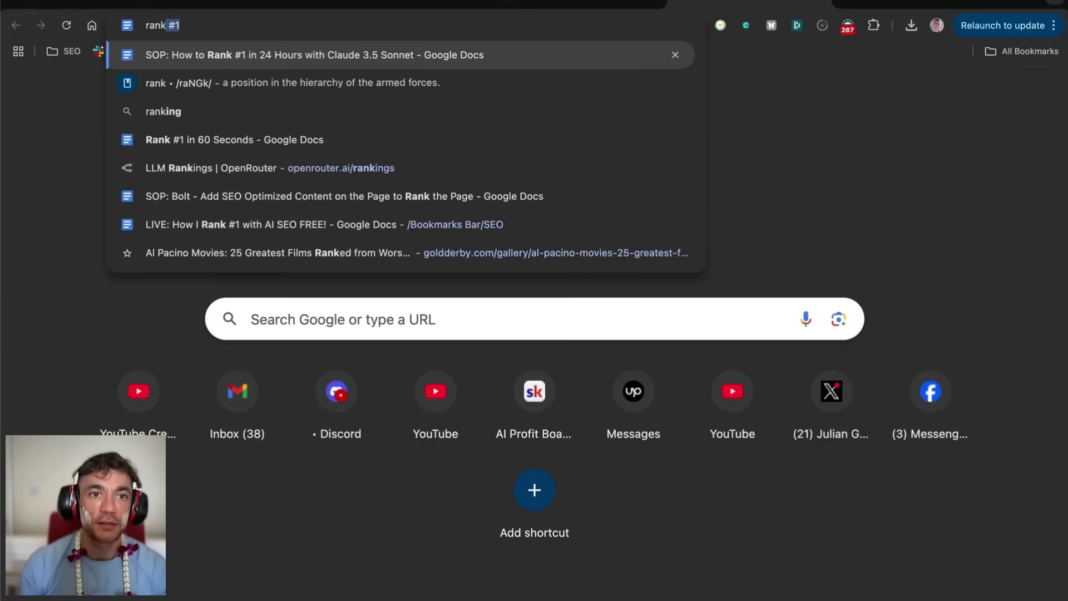
pyautogui.press('Return')
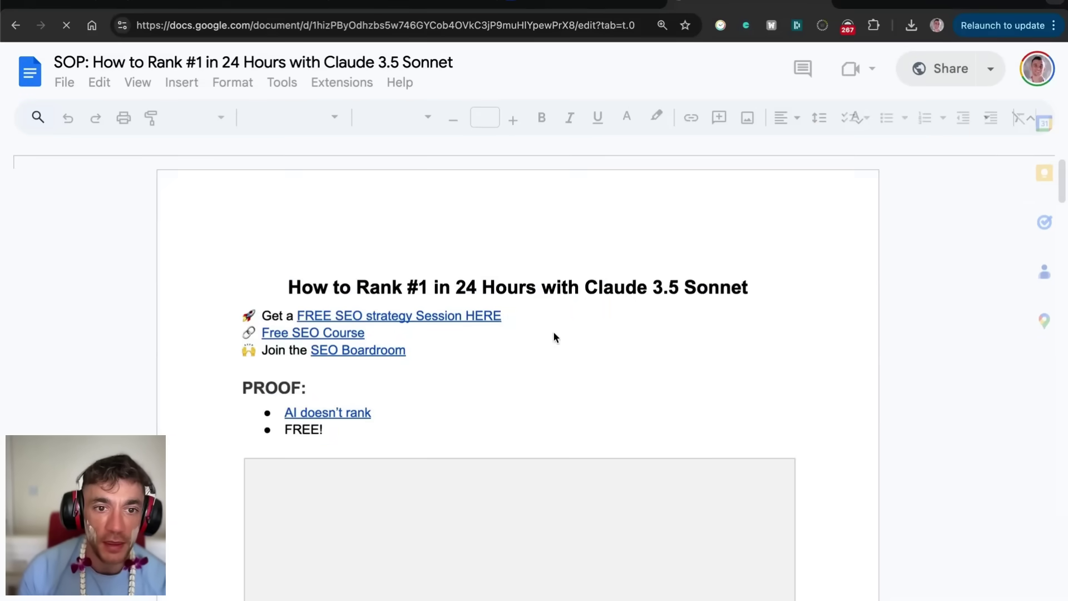
# Copy the SEO article prompt under "3: CONTENT", from "Create an SEO optimized article for this" through the closing HTML-format note.
pyautogui.scroll(-15, 375, 298)
pyautogui.scroll(-15, 332, 358)
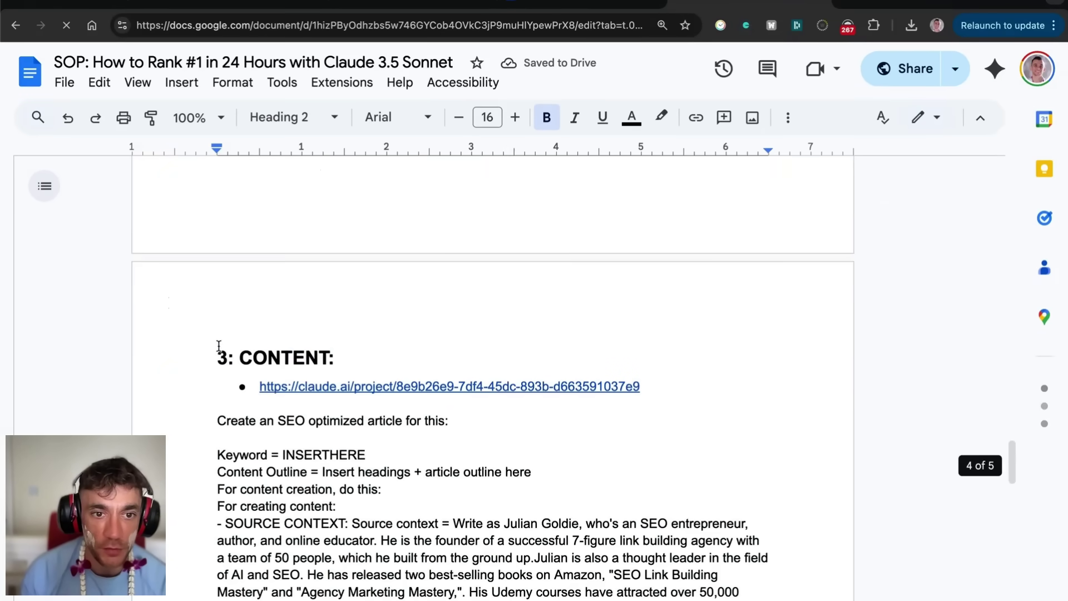
pyautogui.click(214, 386)
pyautogui.scroll(-15, 529, 510)
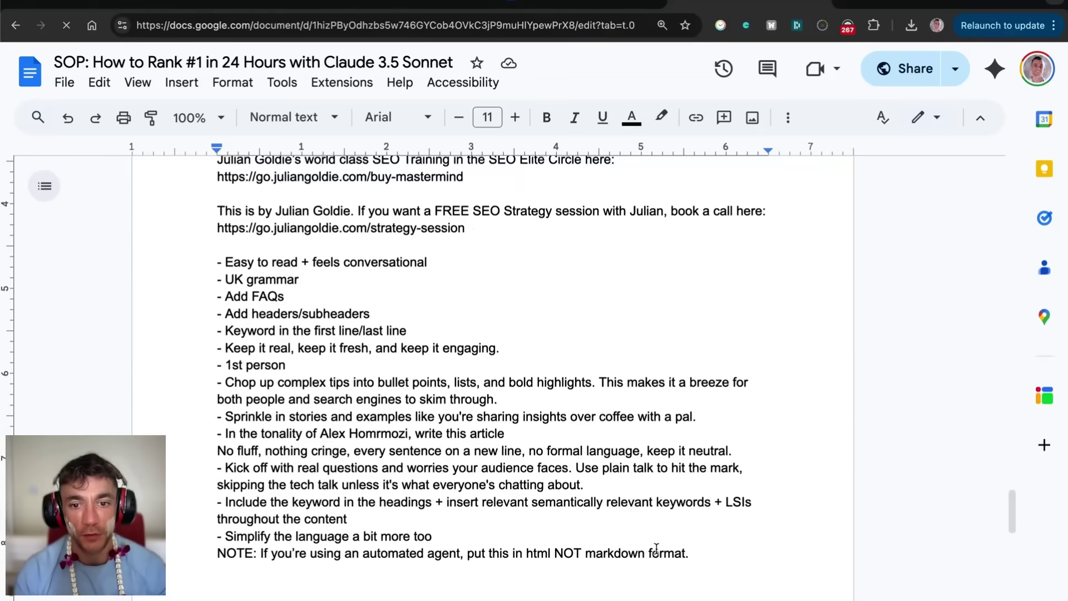
pyautogui.scroll(9, 660, 276)
pyautogui.scroll(-3, 753, 493)
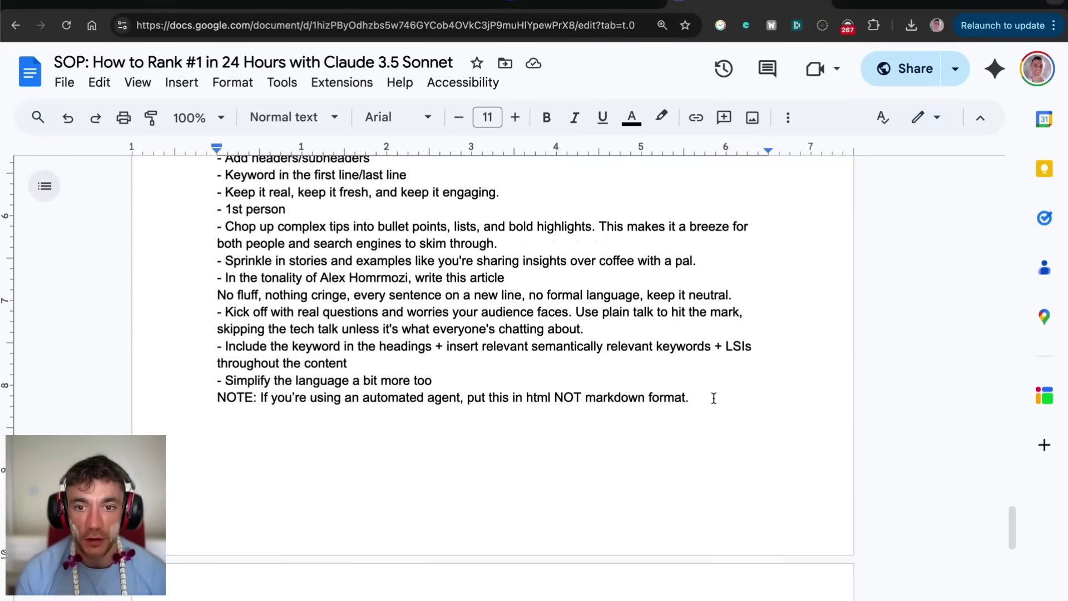
pyautogui.press('super+a')
# Submit the article prompt with the keyword "SEO Training Japan" to Gemini 2.5 Pro and to Optimus Alpha in a new OpenRouter room.
pyautogui.hotkey('ctrl', 'Tab')
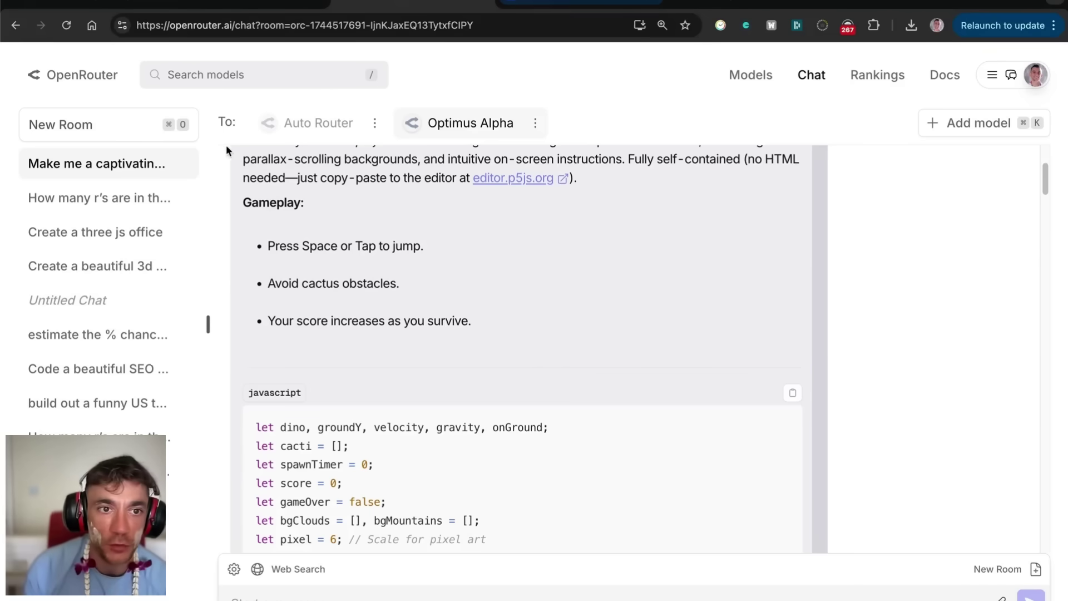
pyautogui.click(158, 118)
pyautogui.hotkey('ctrl', 'Tab')
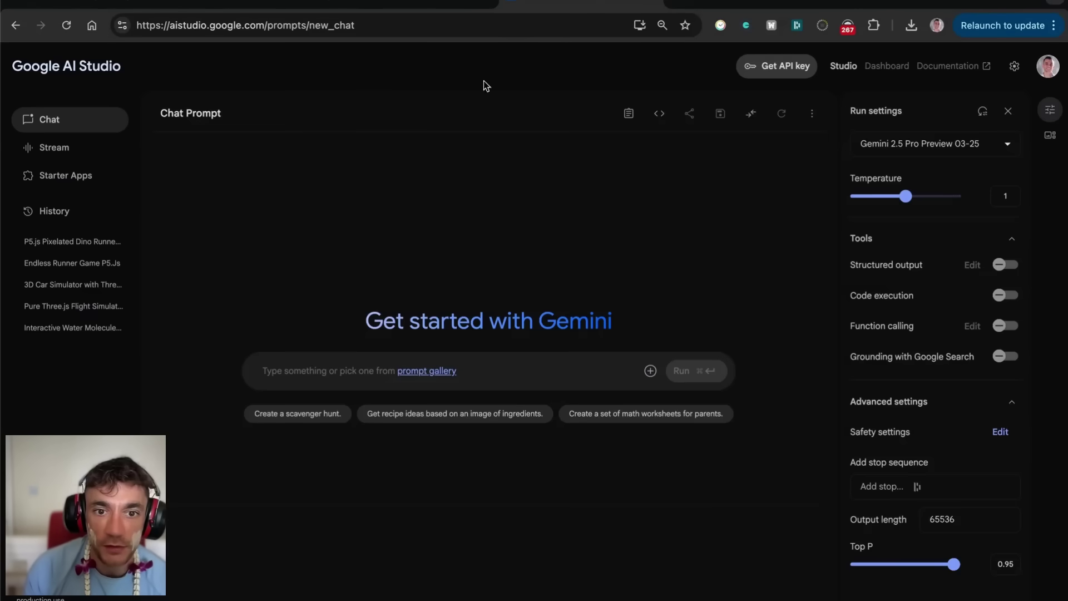
pyautogui.press('super+v')
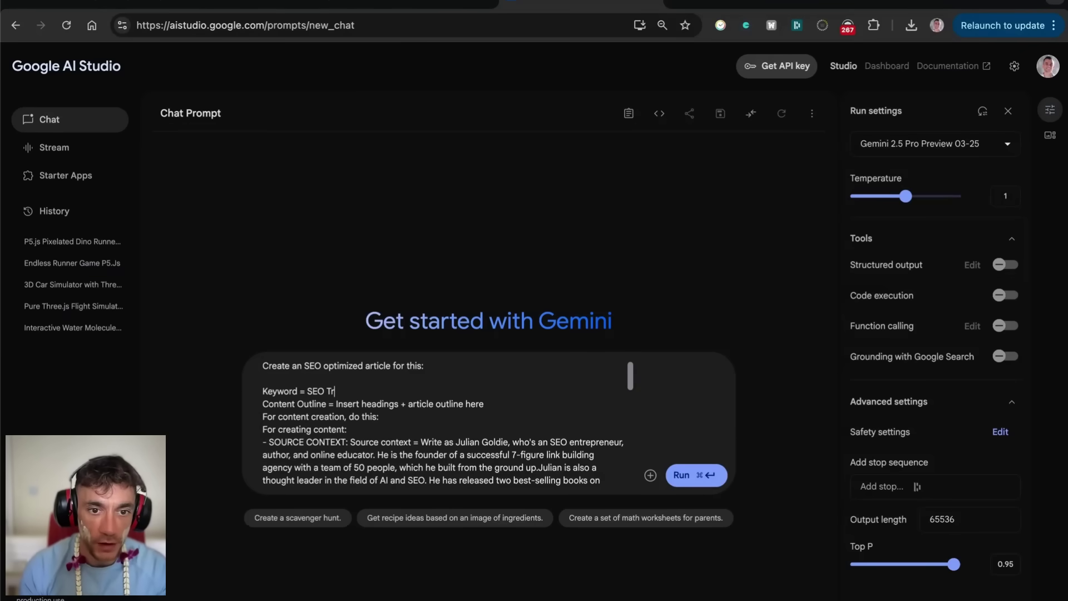
pyautogui.press('super+s')
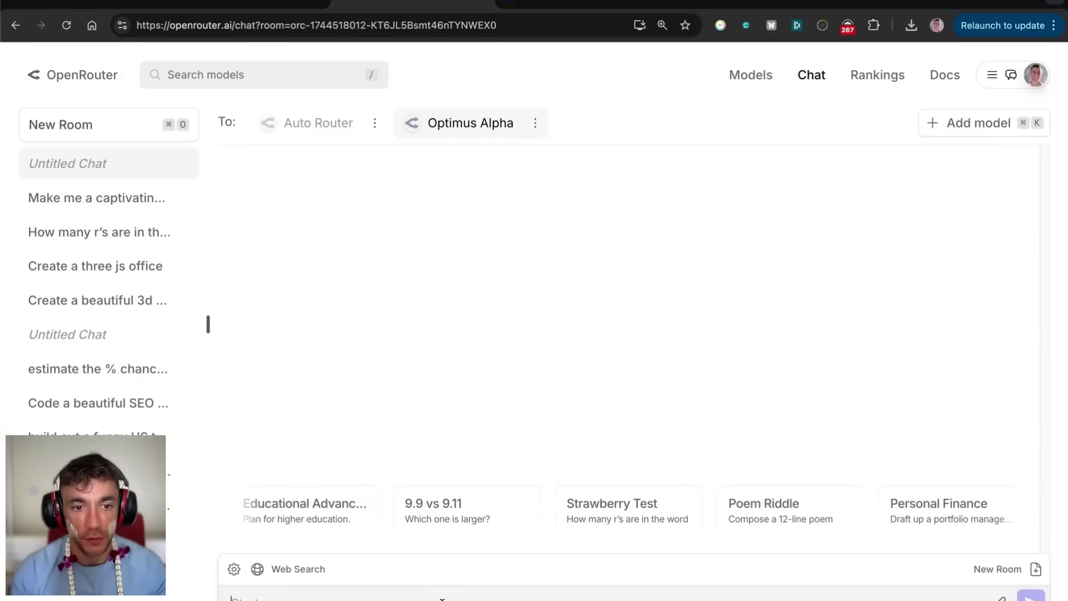
pyautogui.press('Return')
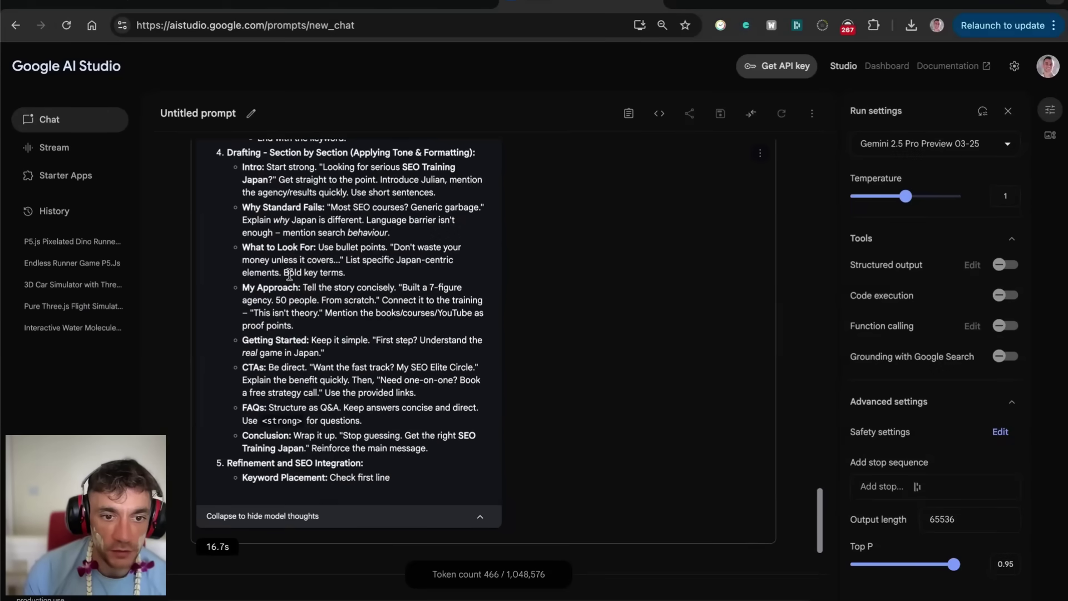
# Examine Gemini's outline for the article, the prompt sent to Optimus Alpha and the article Optimus Alpha writes.
pyautogui.scroll(10, 298, 270)
pyautogui.scroll(-15, 298, 270)
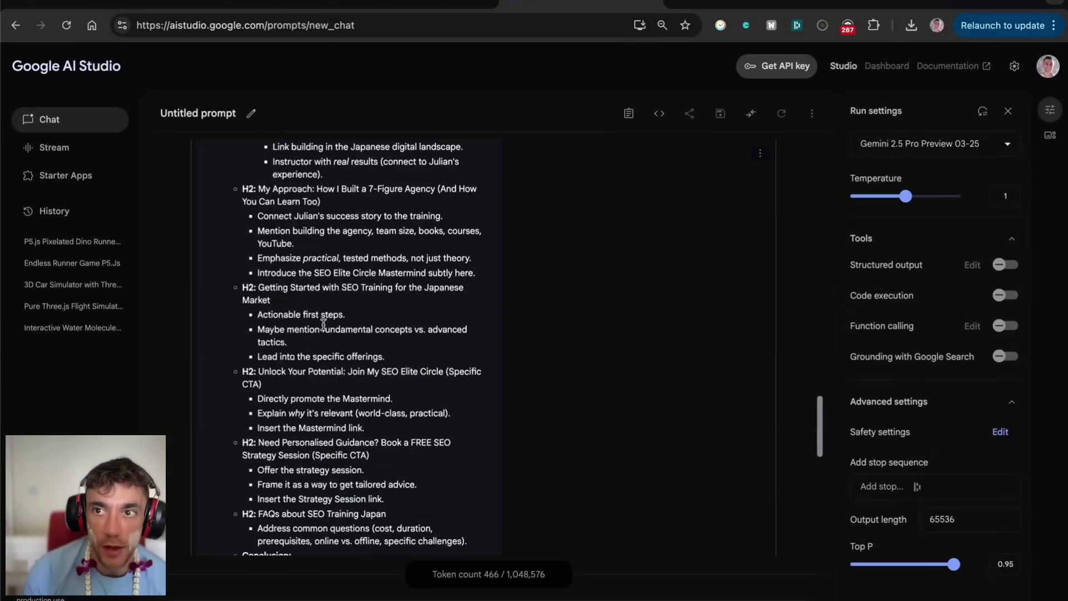
pyautogui.click(374, 4)
pyautogui.scroll(15, 419, 403)
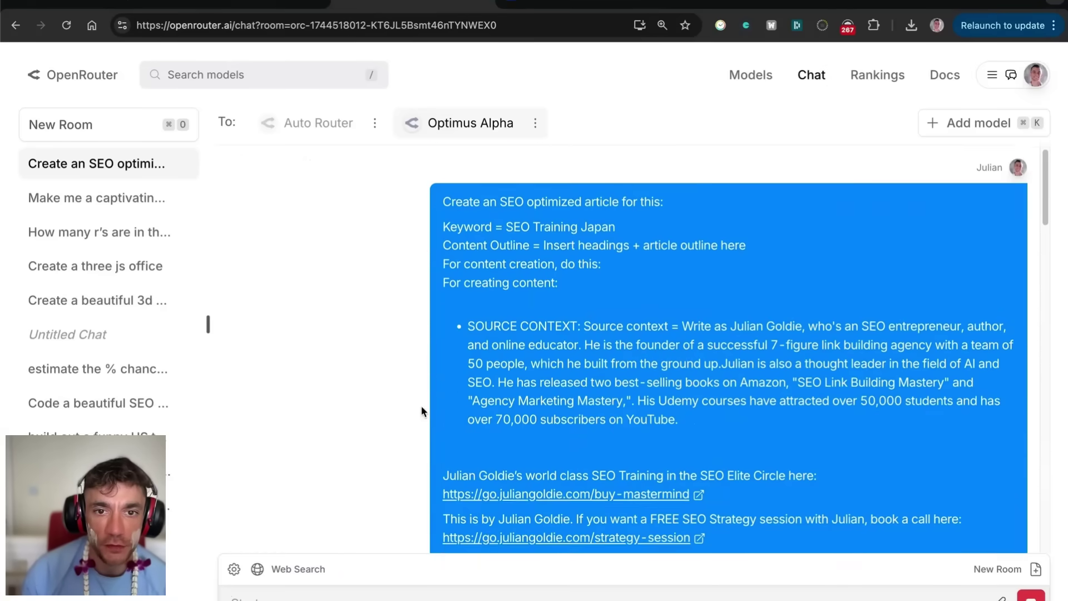
pyautogui.moveTo(460, 181); pyautogui.dragTo(649, 432)
pyautogui.click(649, 431)
pyautogui.scroll(-20, 649, 432)
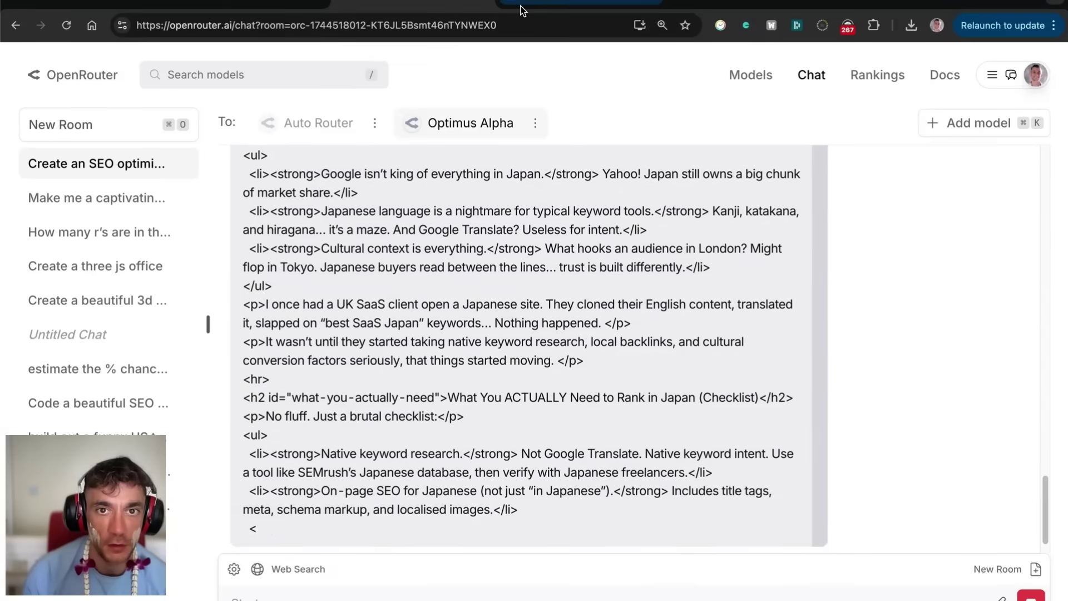
# Check the prompt instructions in the Gemini chat and begin looking up Liveweave in a new tab.
pyautogui.click(523, 10)
pyautogui.scroll(20, 400, 312)
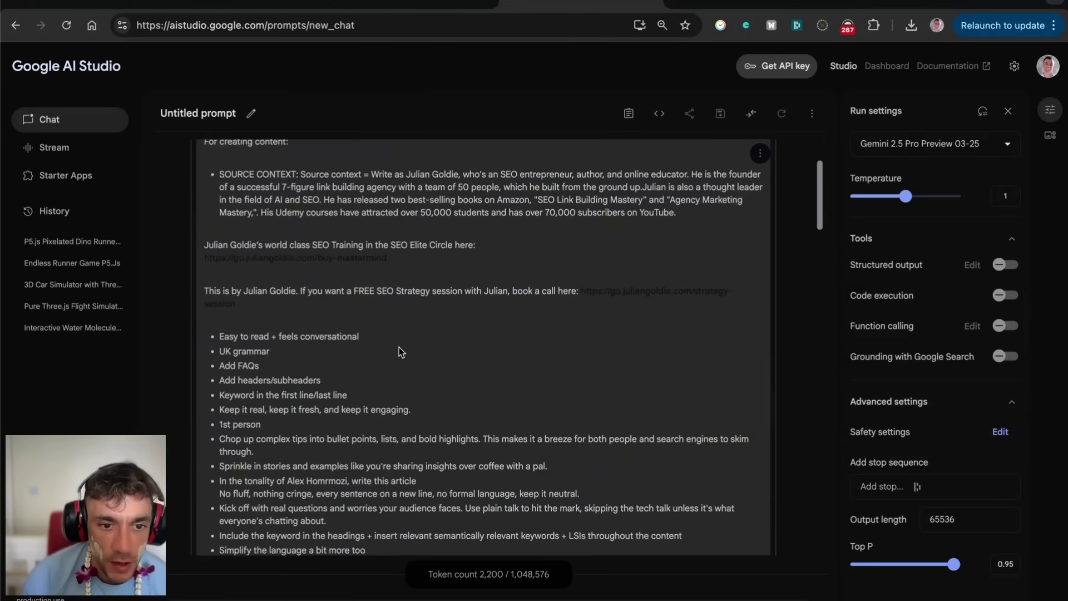
pyautogui.scroll(-2, 399, 347)
pyautogui.tripleClick(399, 450)
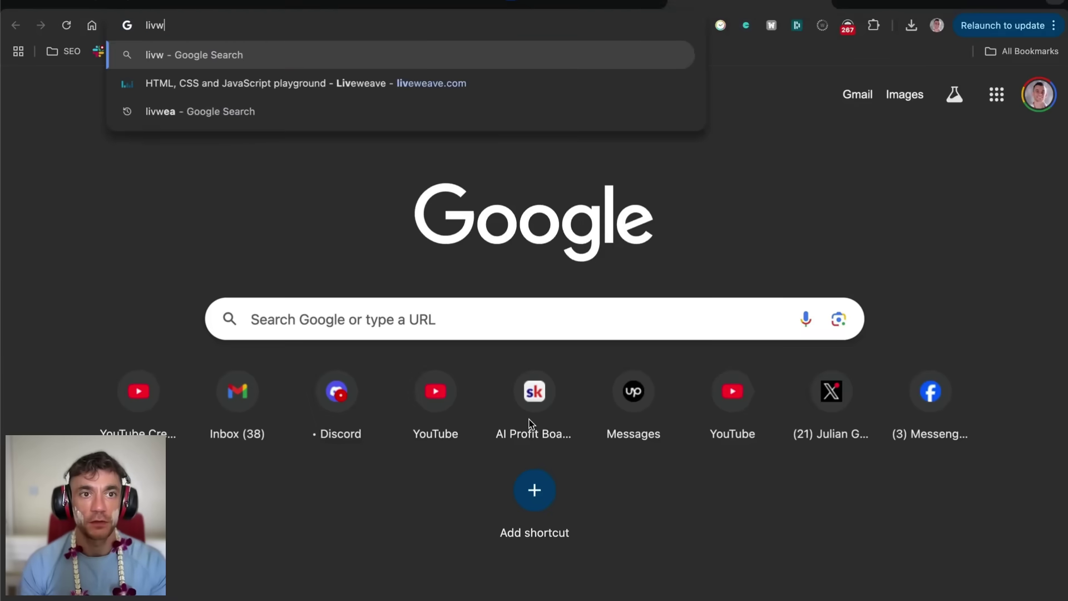
pyautogui.write('we')
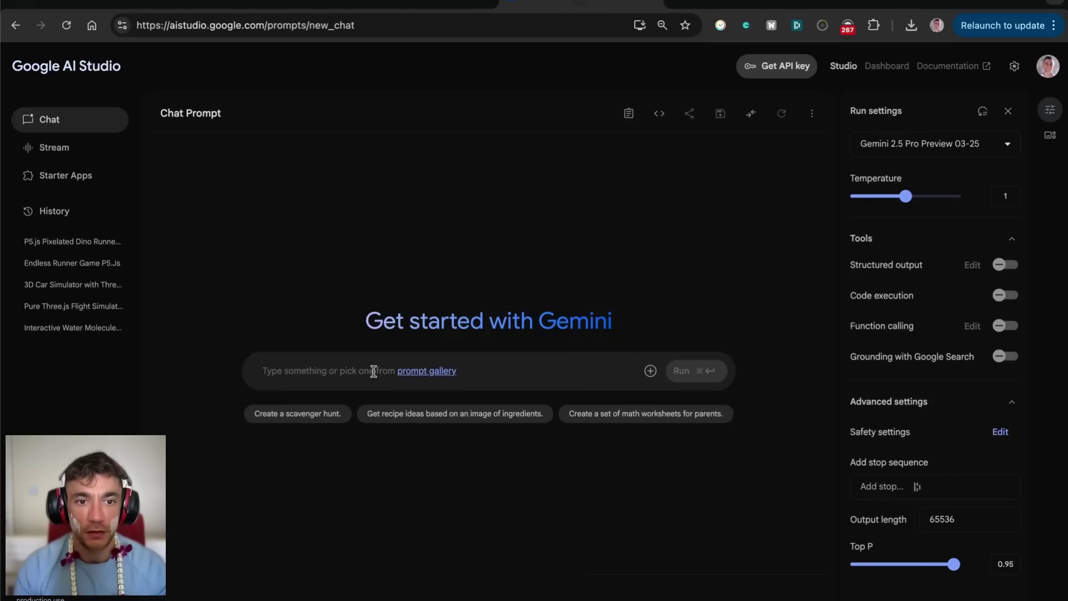
# Resubmit the "SEO Training Japan" prompt without its HTML-format note in a new Gemini chat and a new Optimus Alpha room.
pyautogui.click(373, 371)
pyautogui.press('super+v')
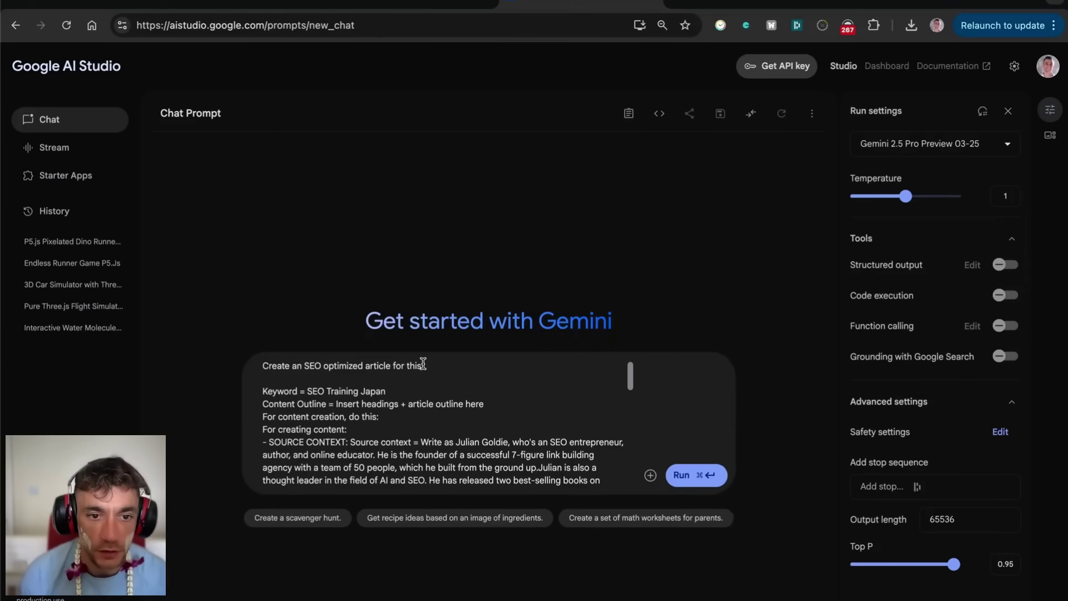
pyautogui.press('super+Down')
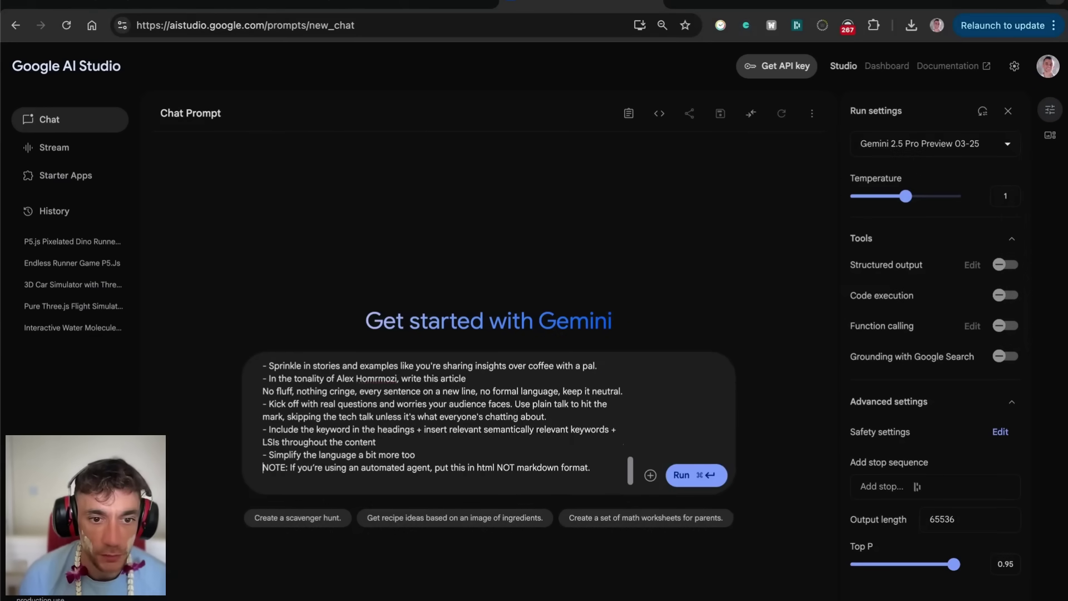
pyautogui.press('super+a')
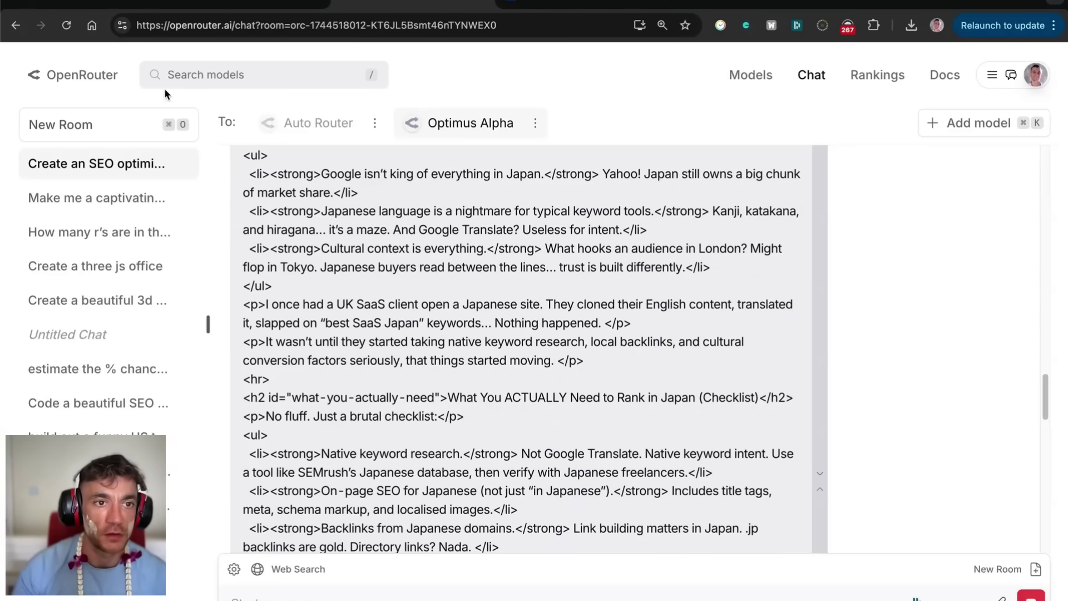
pyautogui.click(131, 117)
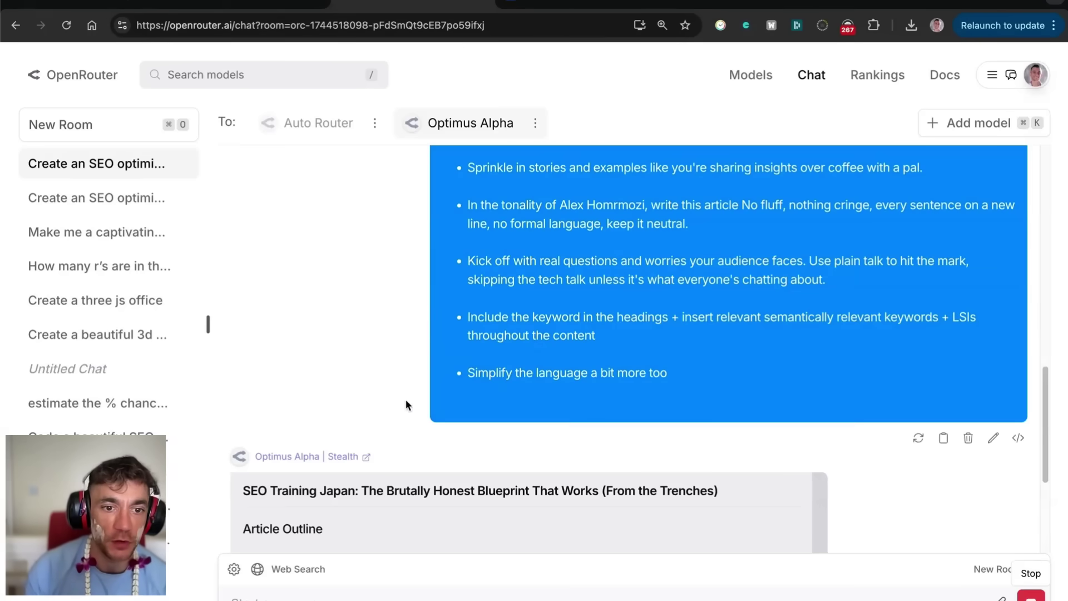
# Read through the new articles from Optimus Alpha and Gemini, checking Gemini's H2 heading labels and calls to action.
pyautogui.scroll(-5, 395, 430)
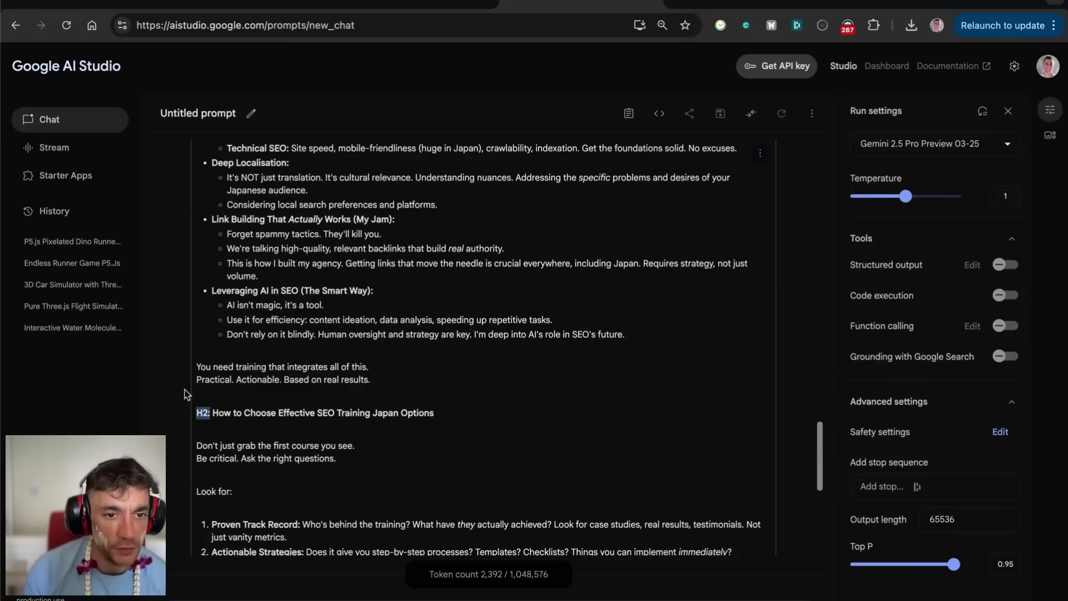
pyautogui.scroll(-10, 300, 428)
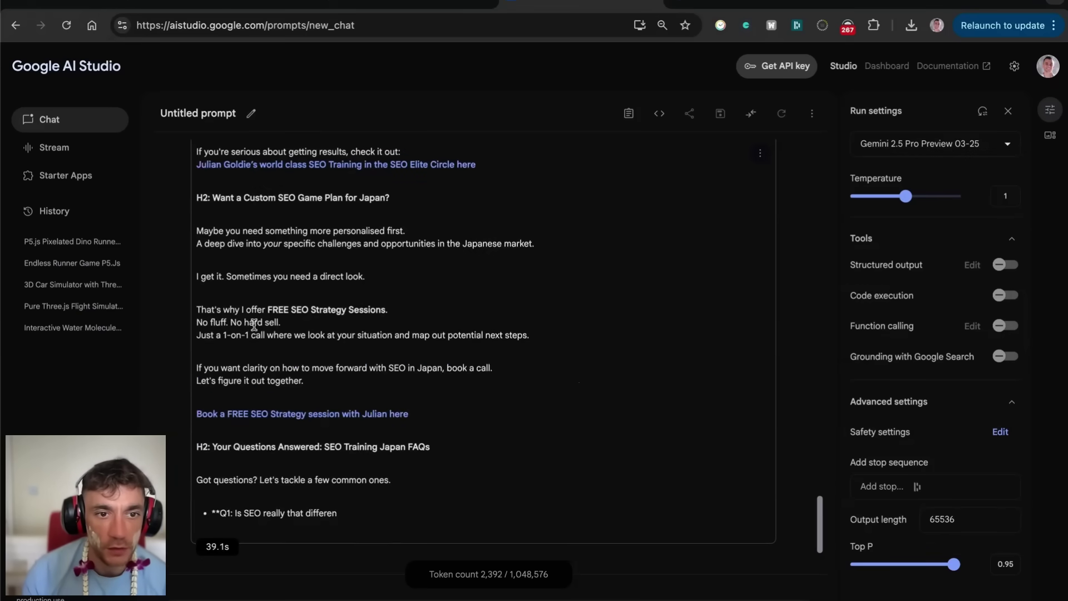
pyautogui.scroll(4, 218, 334)
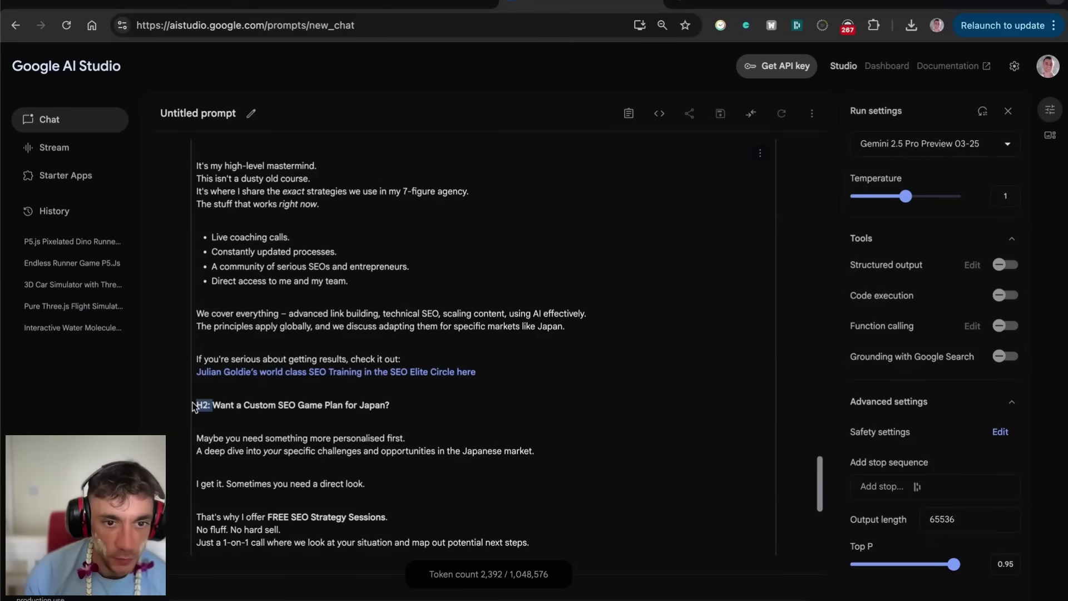
# Read further through both articles, checking Gemini's H2 labels and closing section against Optimus Alpha's headings, bullet lists and step-by-step framework.
pyautogui.moveTo(414, 405); pyautogui.dragTo(165, 413)
pyautogui.scroll(-15, 504, 456)
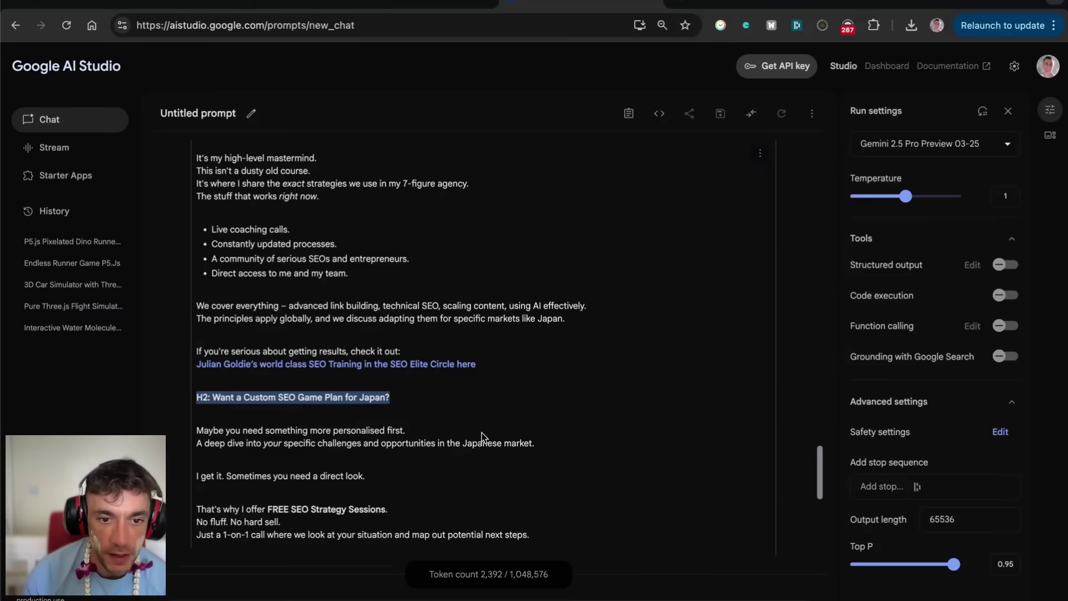
pyautogui.click(450, 6)
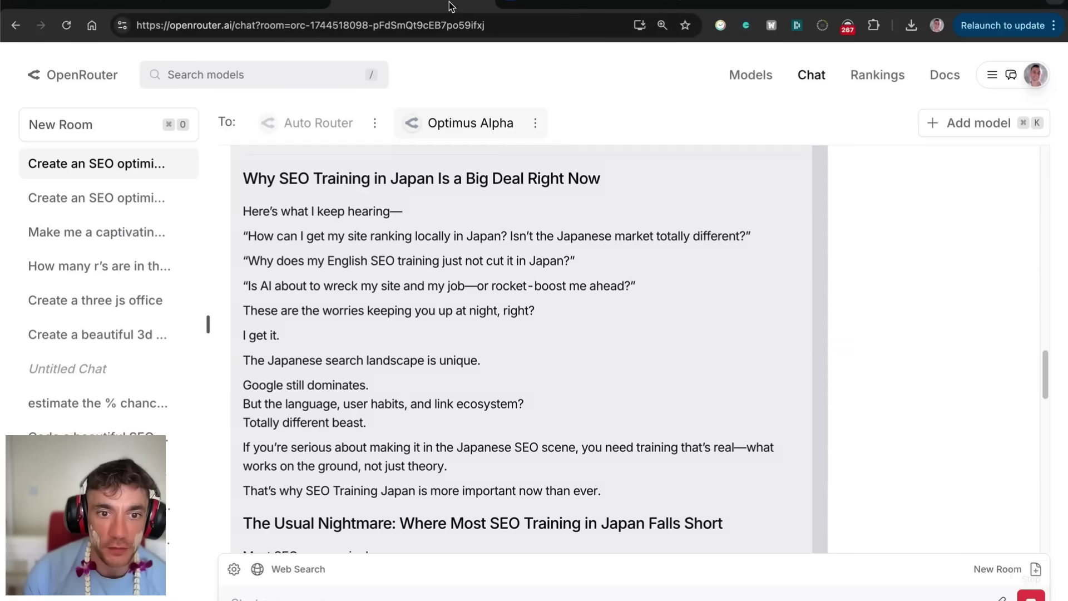
pyautogui.scroll(-10, 440, 334)
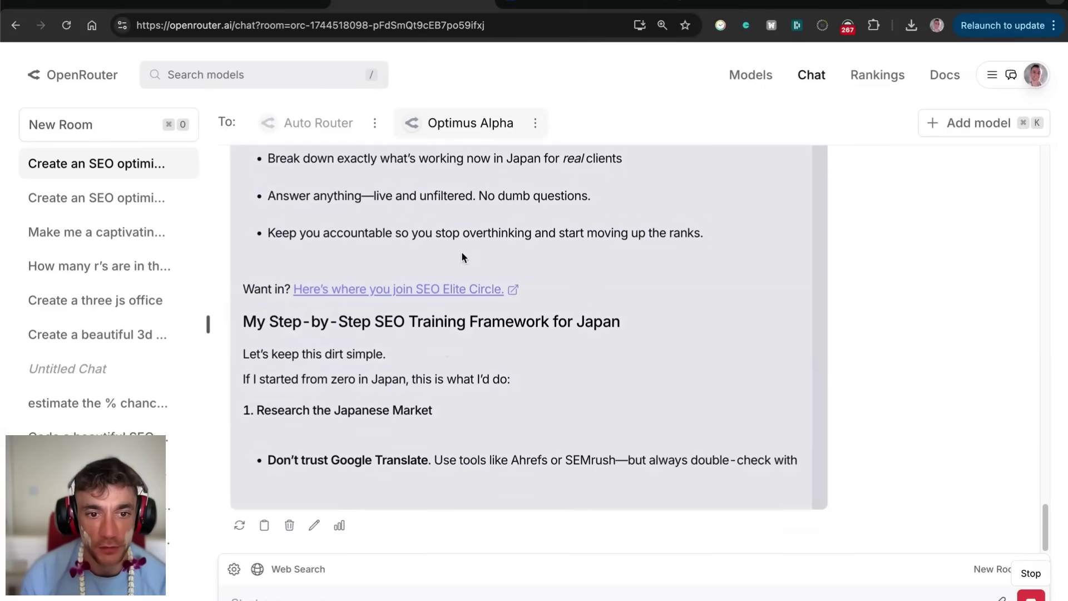
pyautogui.scroll(5, 462, 250)
pyautogui.scroll(5, 640, 222)
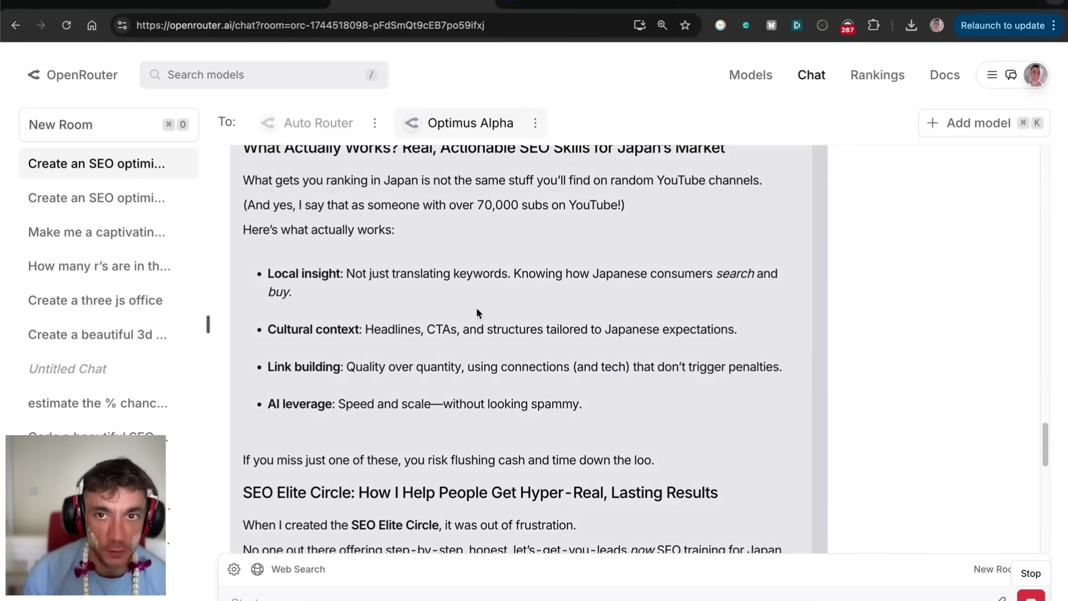
pyautogui.scroll(5, 477, 305)
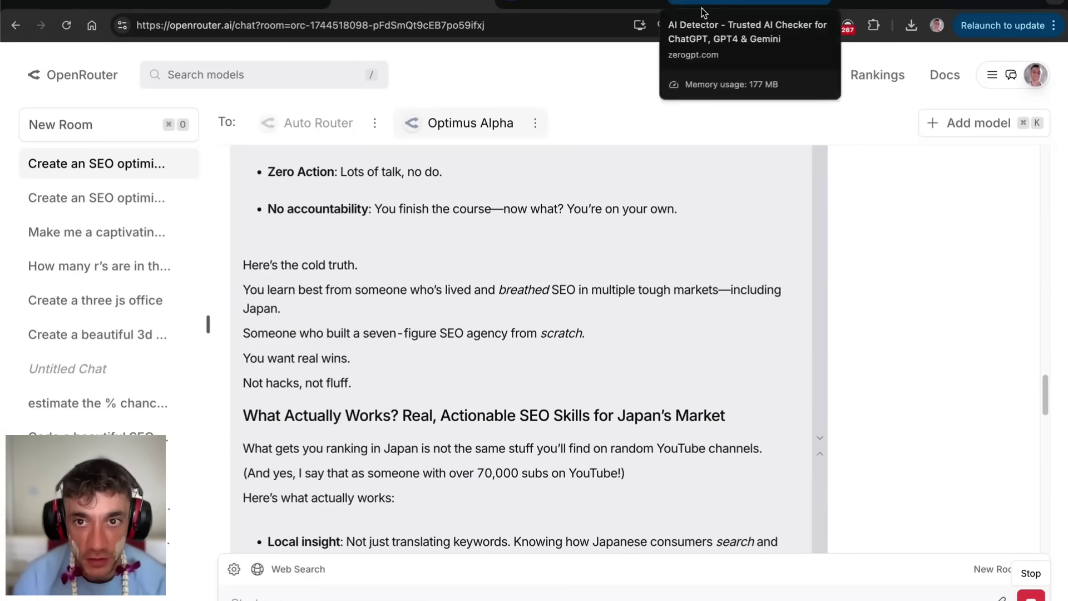
pyautogui.click(579, 8)
pyautogui.scroll(-18, 406, 295)
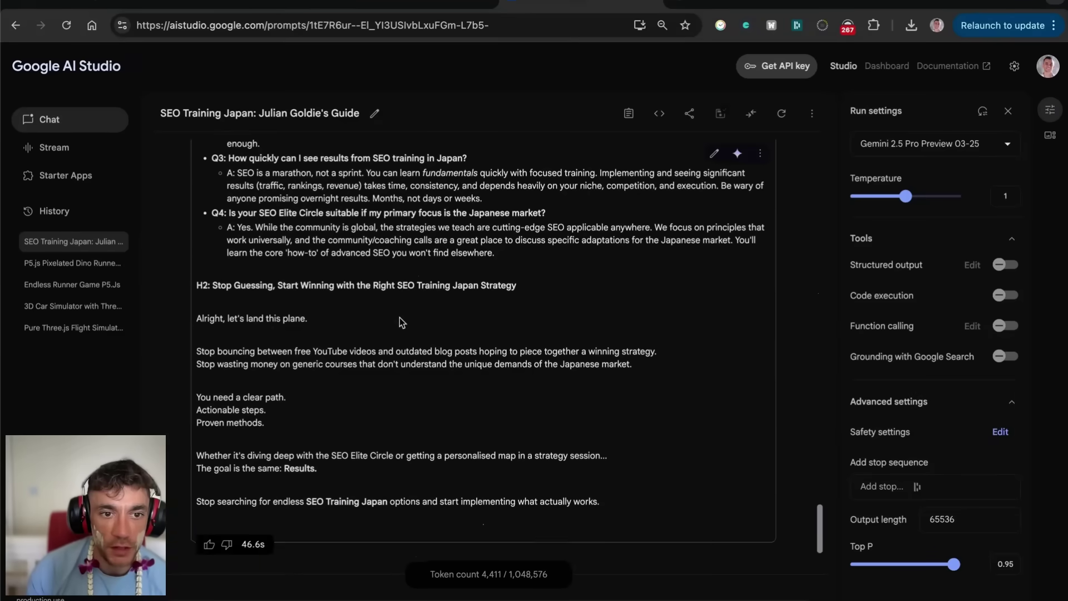
pyautogui.click(422, 4)
pyautogui.scroll(-15, 460, 303)
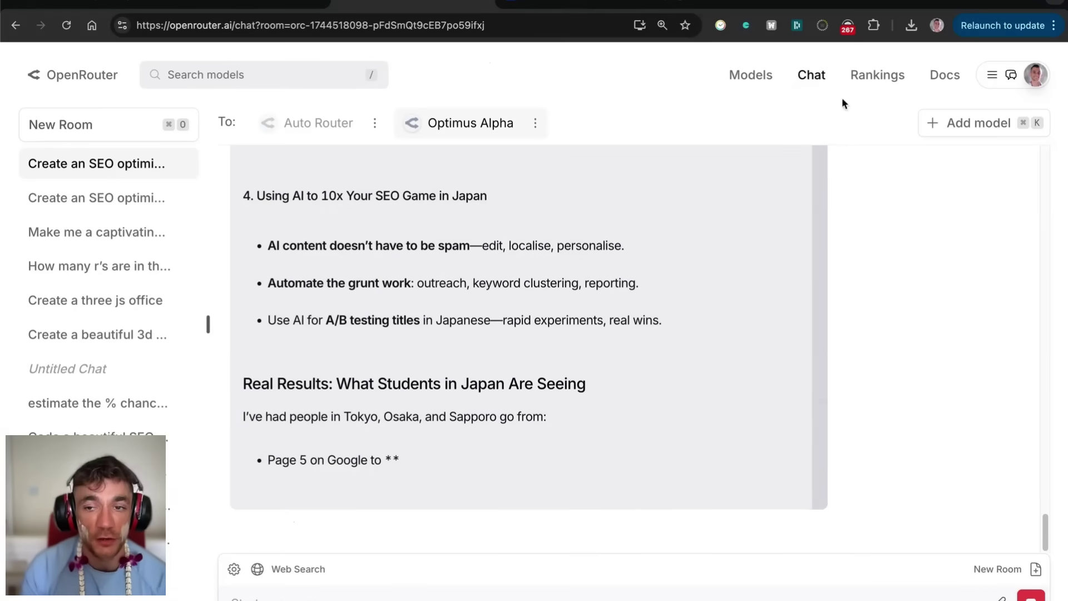
# Place the Optimus Alpha chat and the Gemini chat side by side in two separate browser windows.
pyautogui.moveTo(1066, 268); pyautogui.dragTo(509, 347)
pyautogui.click(326, 2)
pyautogui.moveTo(327, 2); pyautogui.dragTo(728, 4)
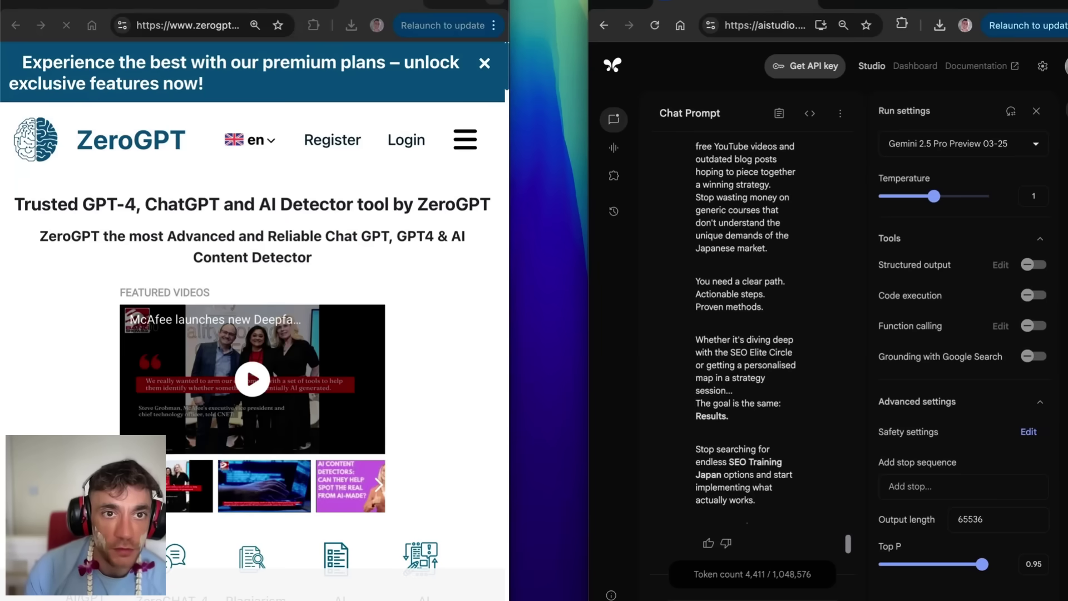
pyautogui.click(295, 3)
pyautogui.scroll(10, 330, 305)
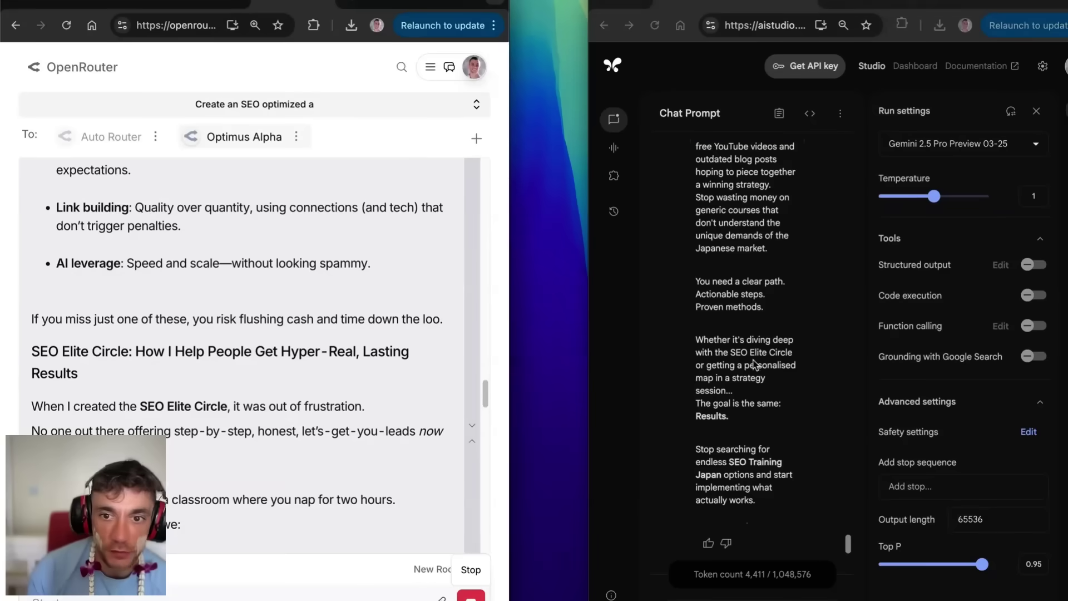
# Copy Gemini's article from the H1 heading to its end into a new Google Doc, kept beside the Optimus Alpha chat.
pyautogui.scroll(5, 731, 353)
pyautogui.tripleClick(731, 351)
pyautogui.scroll(15, 731, 353)
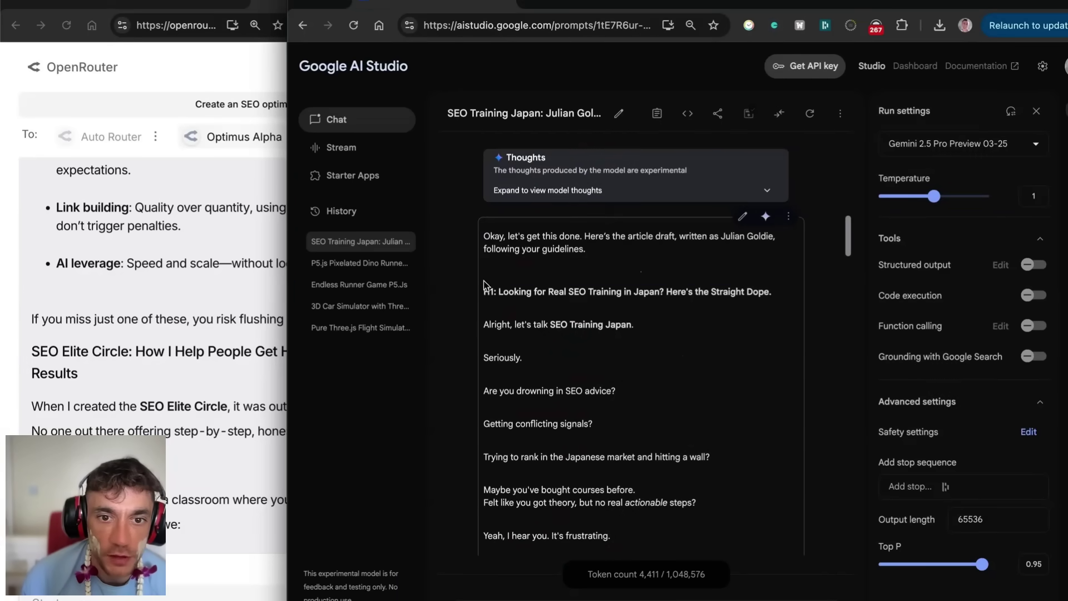
pyautogui.tripleClick(485, 290)
pyautogui.scroll(-15, 629, 348)
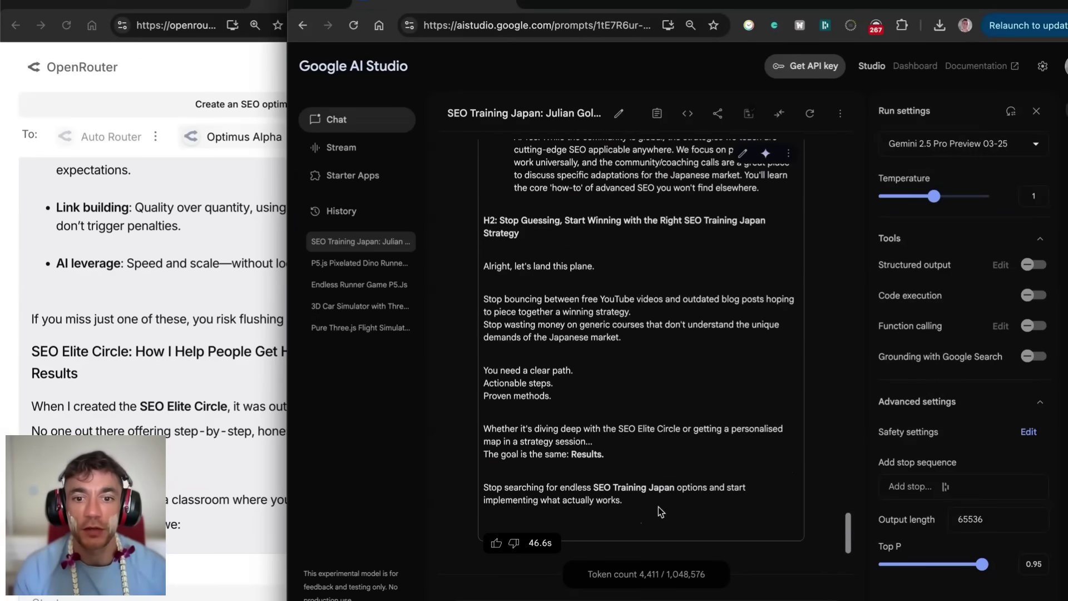
pyautogui.keyDown('shift'); pyautogui.click(674, 506); pyautogui.keyUp('shift')
pyautogui.press('super+t')
pyautogui.write('docs.new')
pyautogui.press('Return')
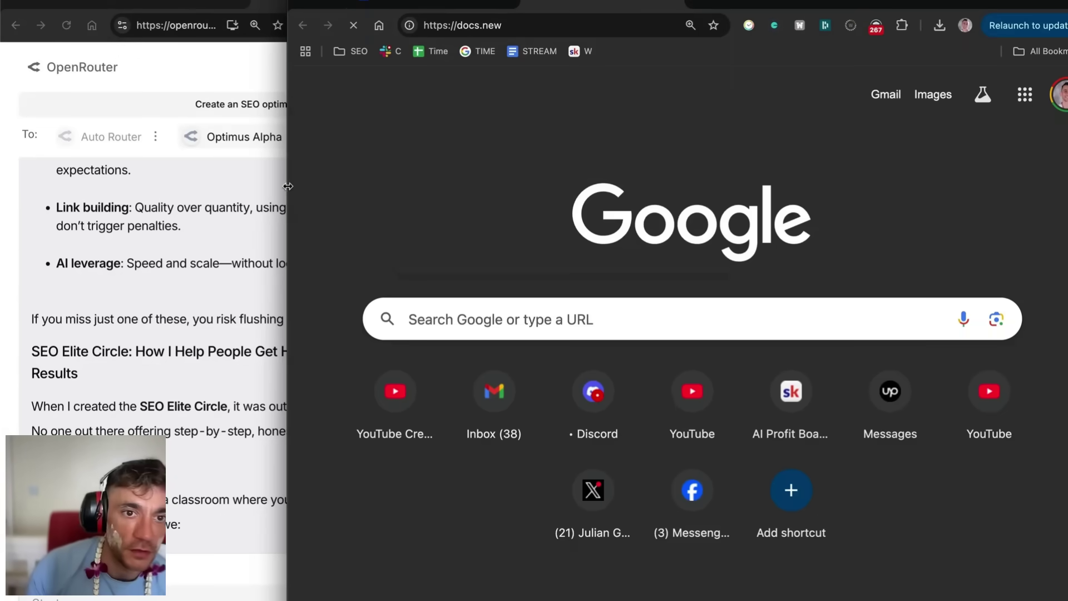
pyautogui.moveTo(285, 186); pyautogui.dragTo(509, 186)
pyautogui.hotkey('ctrl', 'v')
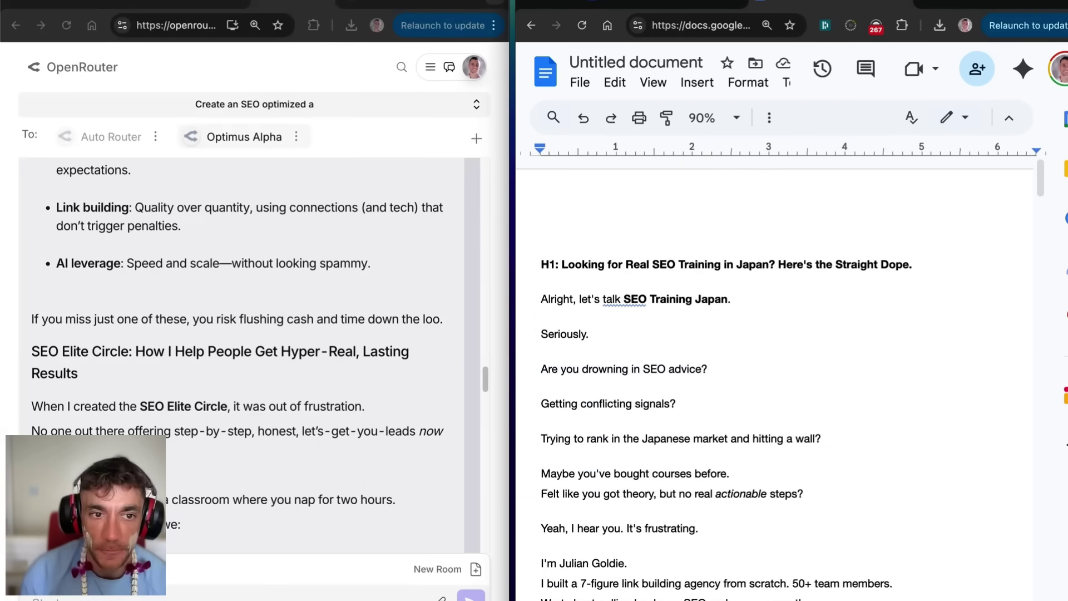
# Compare Optimus Alpha's article title with the H1 headline of the Gemini article in the Google Doc.
pyautogui.click(260, 367)
pyautogui.scroll(-2, 259, 362)
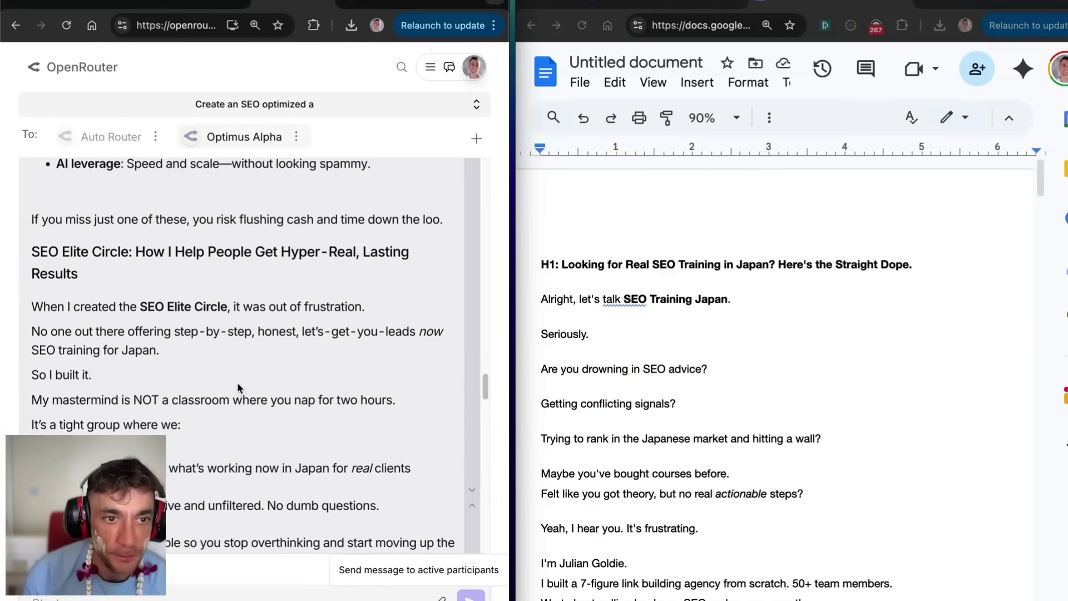
pyautogui.scroll(10, 223, 334)
pyautogui.tripleClick(144, 315)
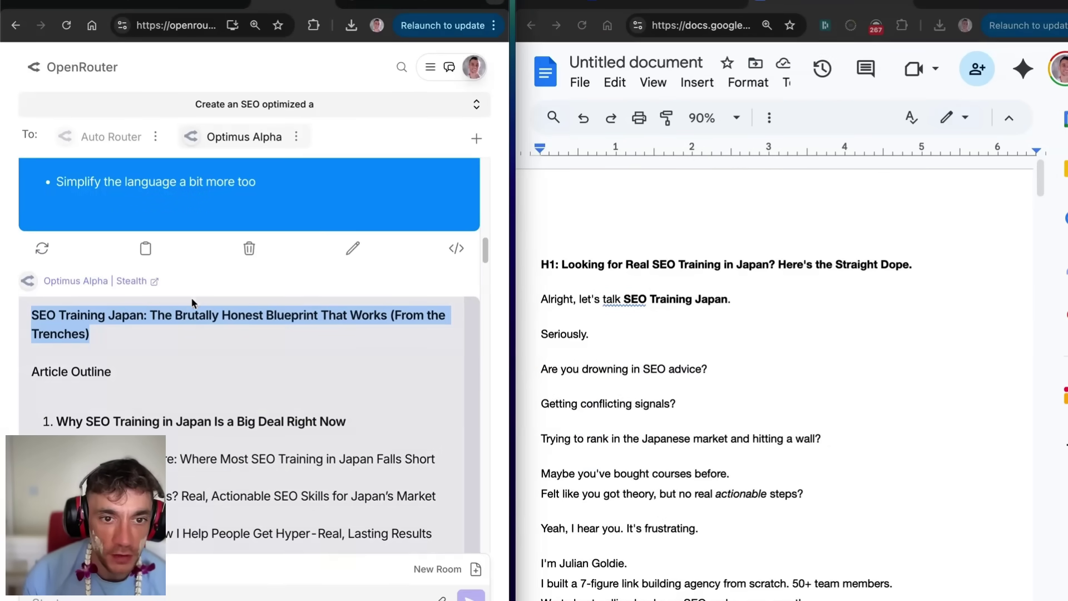
pyautogui.scroll(-2, 239, 334)
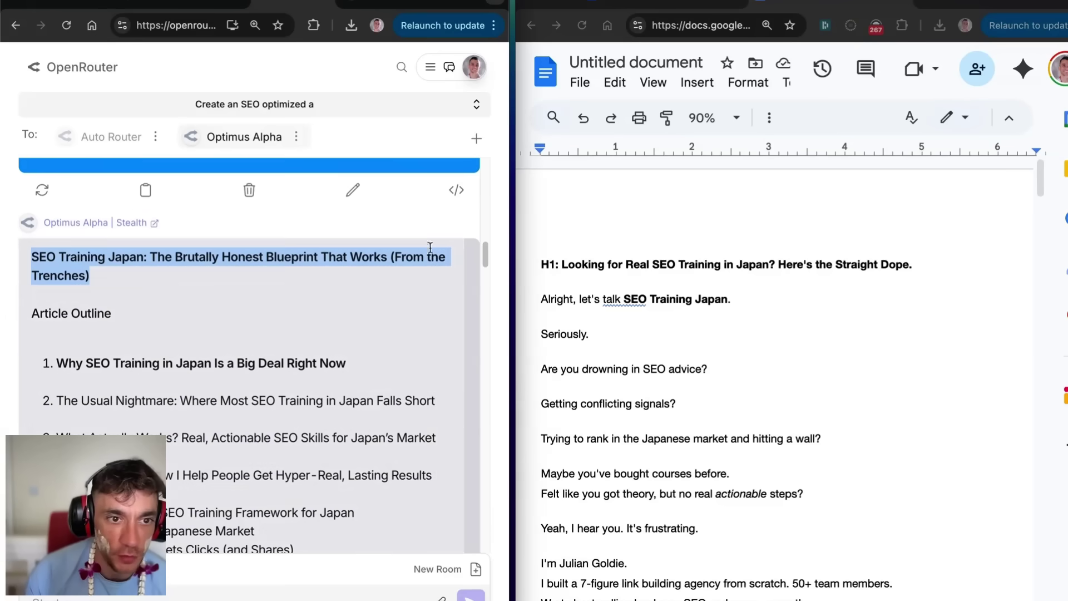
pyautogui.click(544, 263)
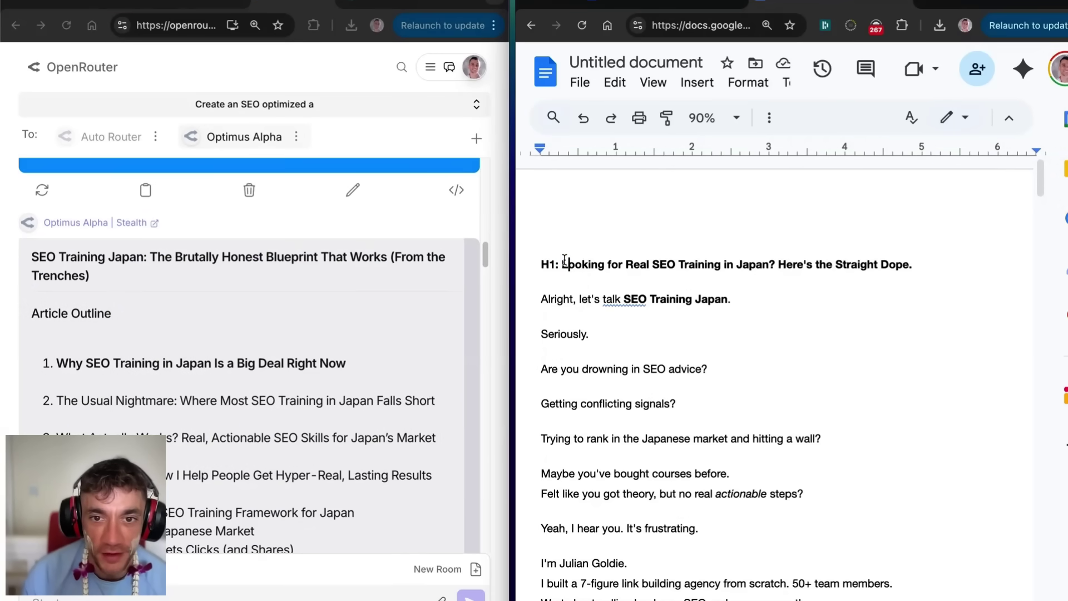
pyautogui.moveTo(665, 267); pyautogui.dragTo(835, 267)
pyautogui.click(924, 267)
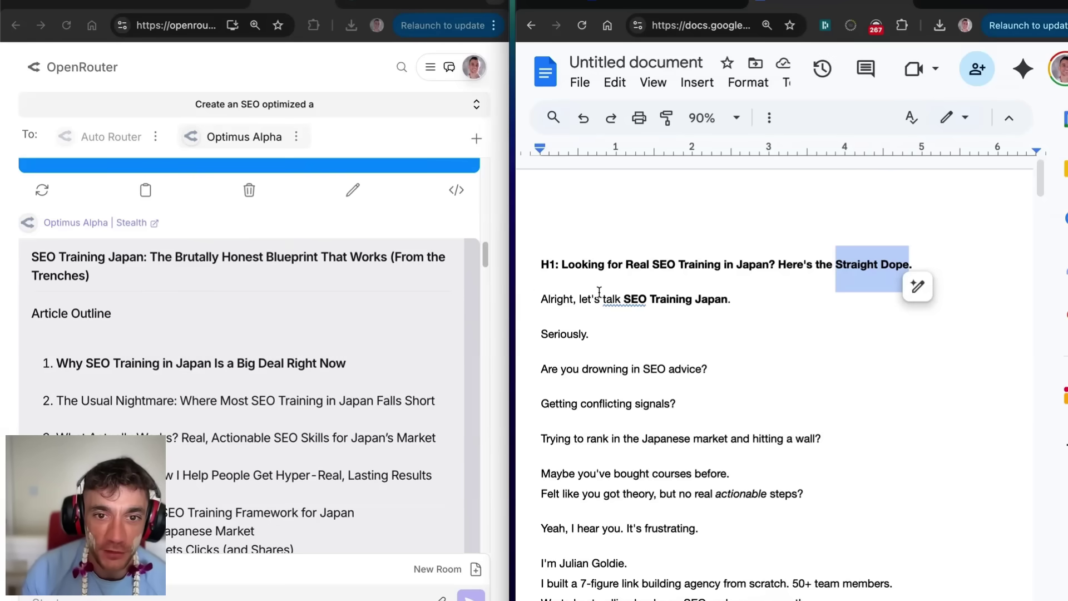
pyautogui.click(589, 281)
# Compare the start of Optimus Alpha's first section with the opening lines of the Gemini article in the Google Doc.
pyautogui.click(272, 326)
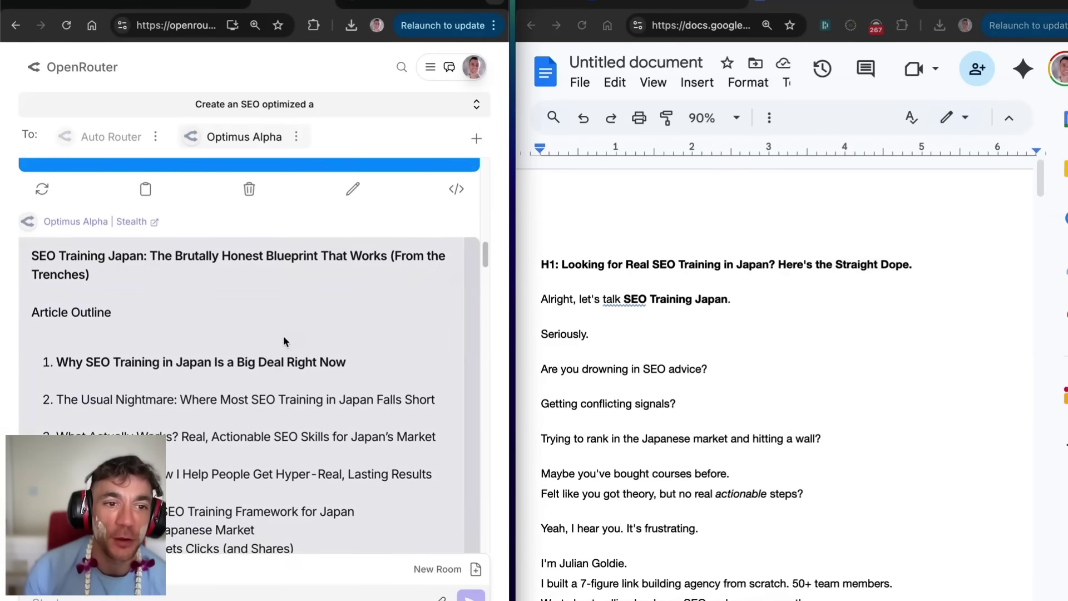
pyautogui.scroll(-10, 281, 340)
pyautogui.scroll(-2, 259, 368)
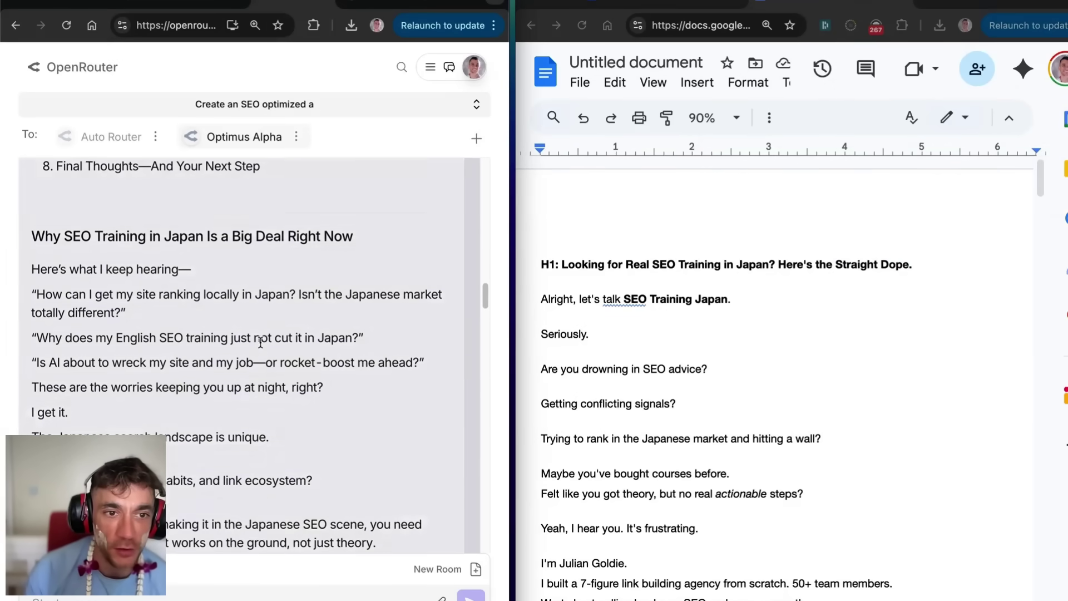
pyautogui.click(556, 299)
pyautogui.moveTo(542, 297); pyautogui.dragTo(758, 296)
pyautogui.click(623, 299)
pyautogui.moveTo(534, 291); pyautogui.dragTo(691, 334)
pyautogui.click(647, 300)
pyautogui.moveTo(545, 289); pyautogui.dragTo(627, 331)
pyautogui.click(648, 315)
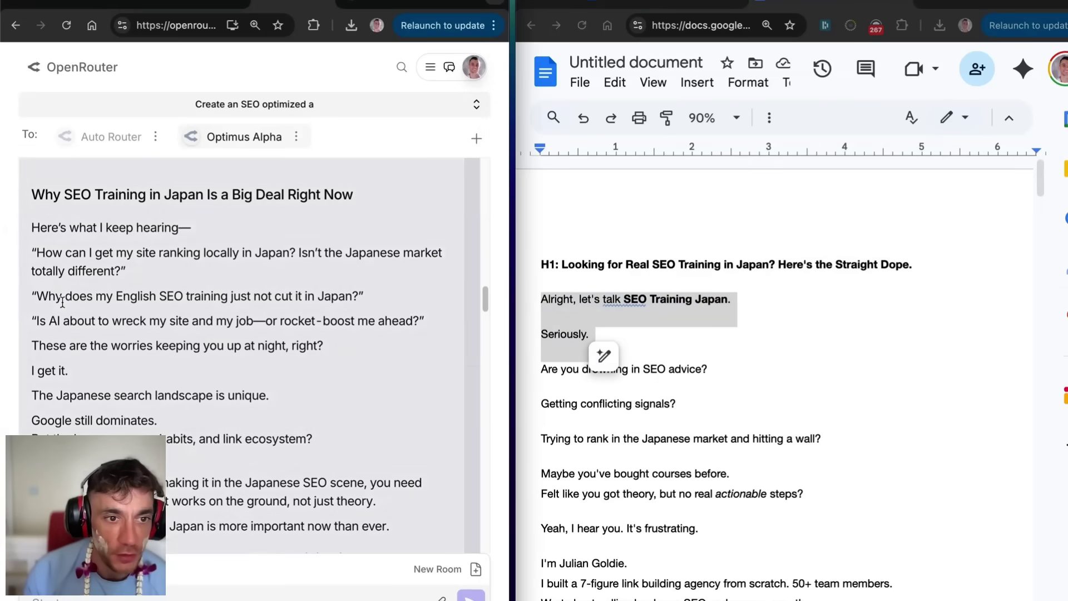
# Read the quoted reader questions and following lines in Optimus Alpha's section "Why SEO Training in Japan Is a Big Deal Right Now".
pyautogui.moveTo(31, 229); pyautogui.dragTo(282, 233)
pyautogui.click(282, 233)
pyautogui.moveTo(38, 252); pyautogui.dragTo(310, 269)
pyautogui.click(39, 299)
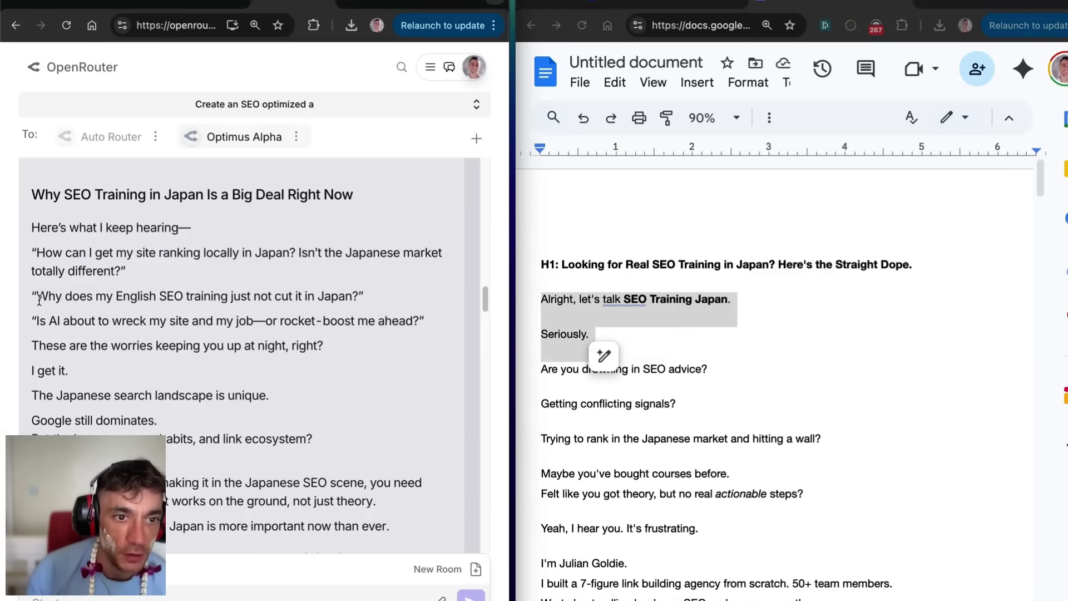
pyautogui.moveTo(53, 296); pyautogui.dragTo(393, 306)
pyautogui.click(392, 306)
pyautogui.moveTo(17, 327); pyautogui.dragTo(114, 321)
pyautogui.tripleClick(126, 321)
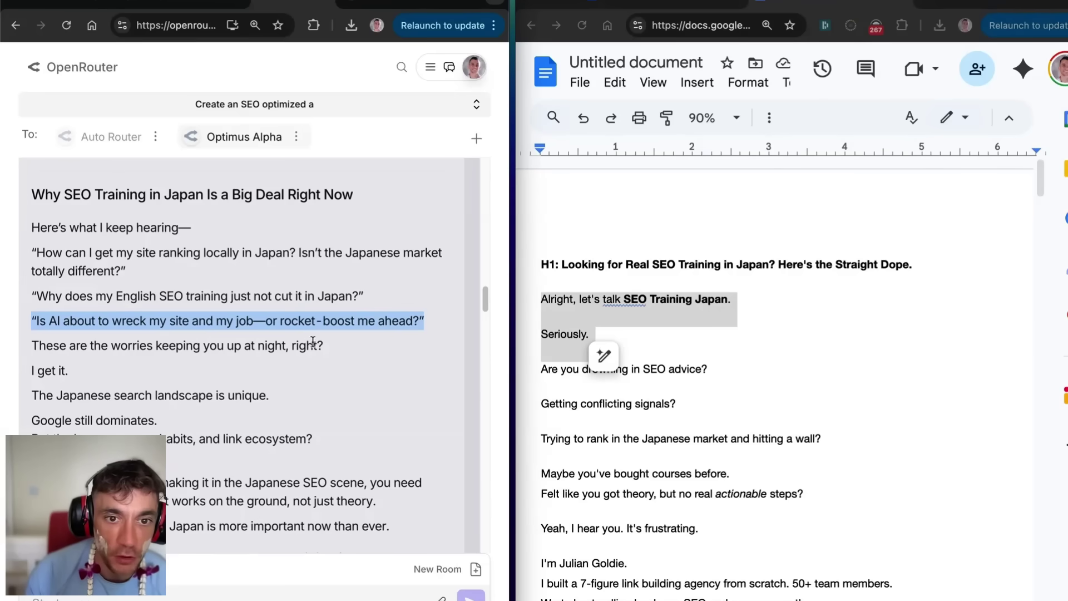
pyautogui.click(260, 338)
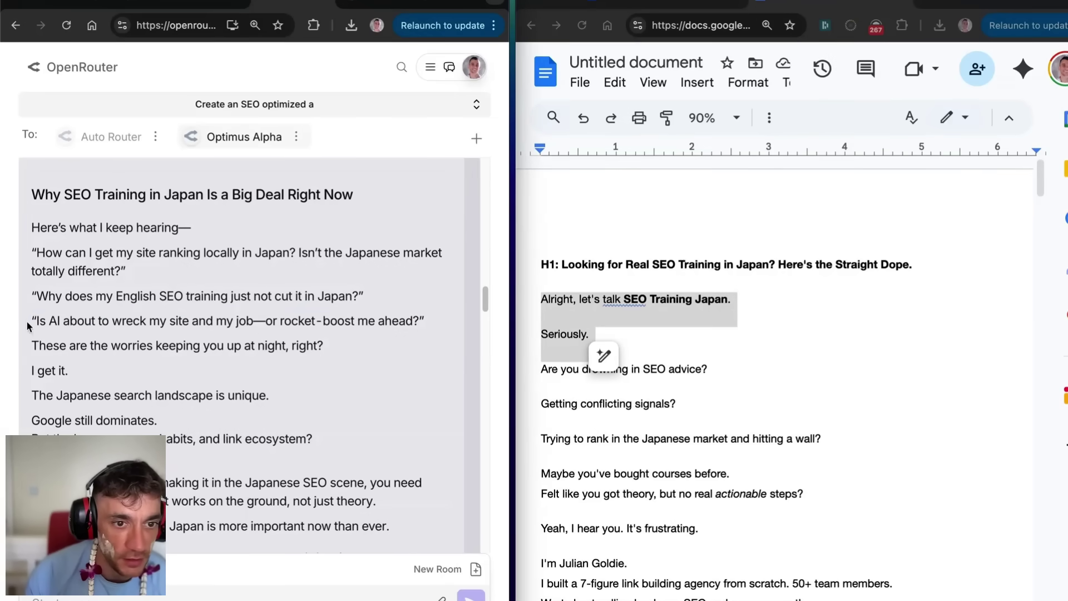
pyautogui.moveTo(26, 330); pyautogui.dragTo(315, 395)
pyautogui.click(240, 399)
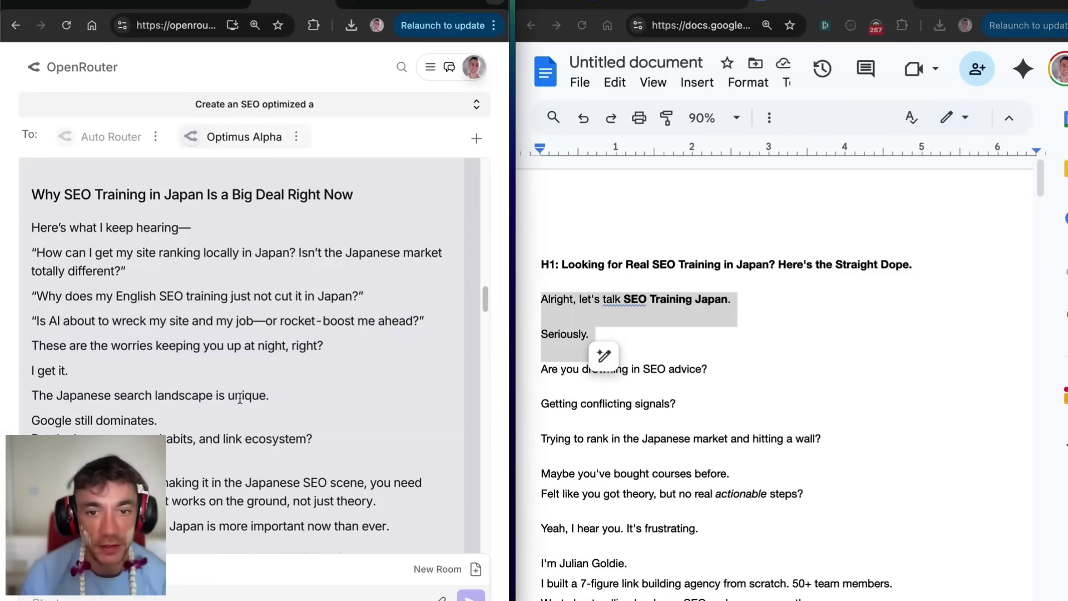
# Compare the remaining sections of both articles, from the bullet lists on weak SEO courses down to their ends.
pyautogui.scroll(-7, 278, 386)
pyautogui.click(711, 319)
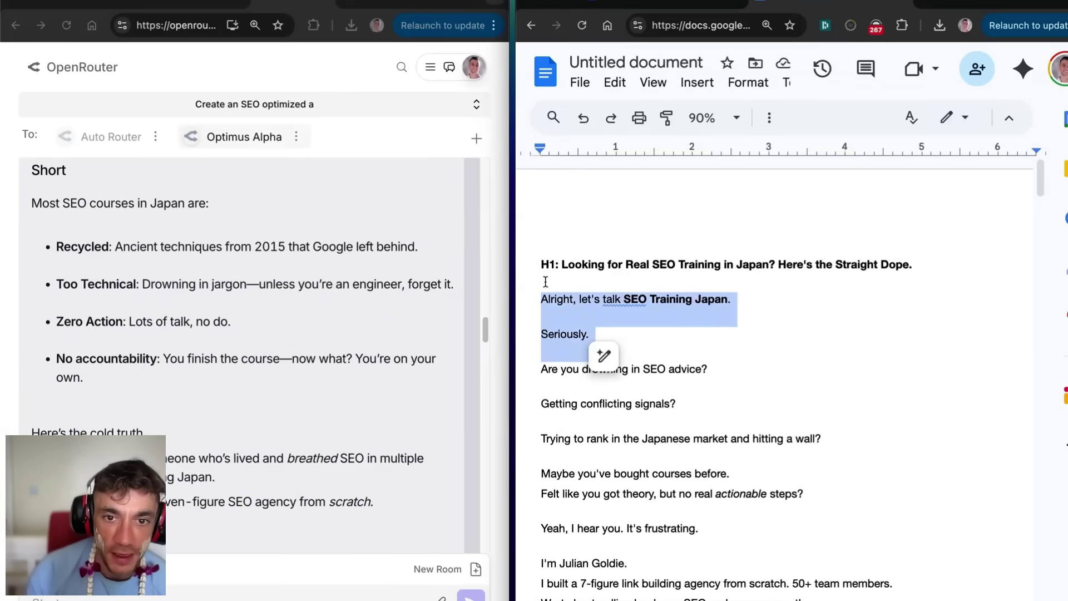
pyautogui.moveTo(537, 265); pyautogui.dragTo(562, 274)
pyautogui.scroll(-20, 590, 407)
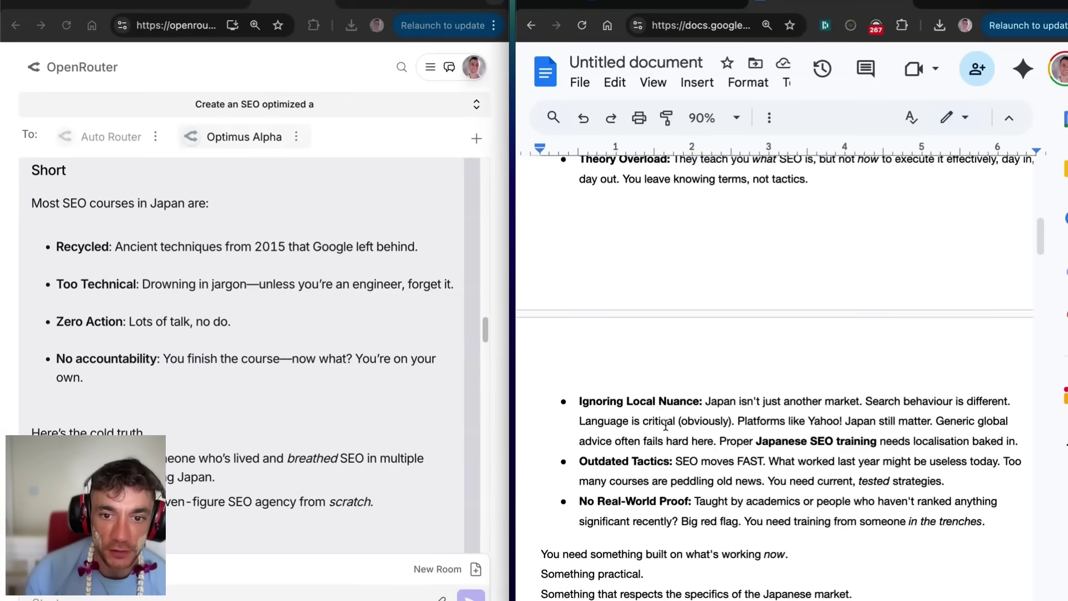
pyautogui.scroll(-2, 676, 472)
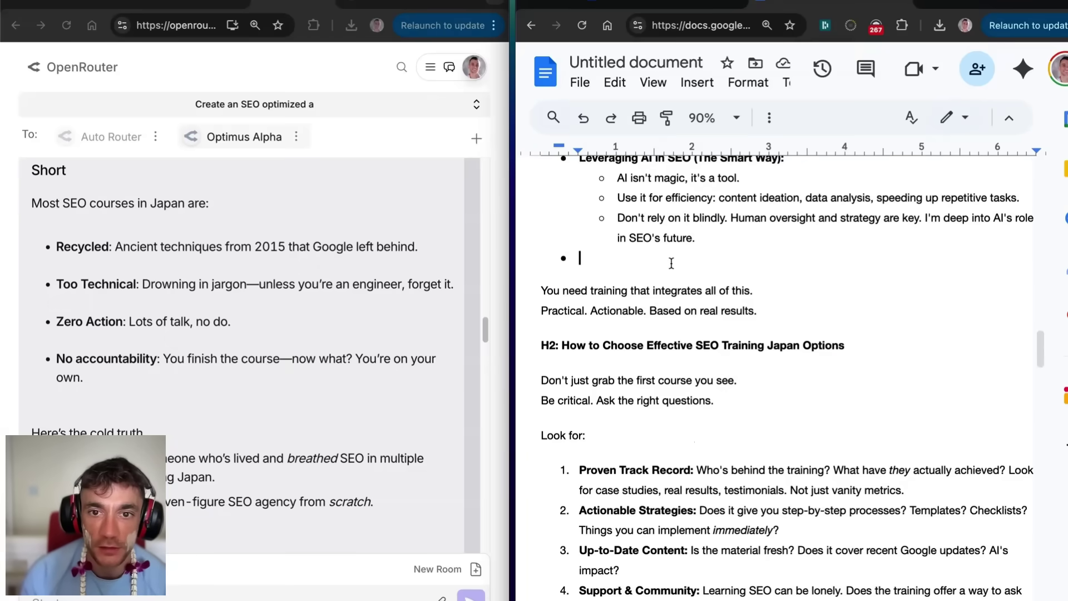
pyautogui.scroll(5, 669, 262)
pyautogui.moveTo(583, 200); pyautogui.dragTo(727, 581)
pyautogui.scroll(-20, 726, 581)
pyautogui.scroll(-15, 727, 584)
pyautogui.scroll(-10, 288, 379)
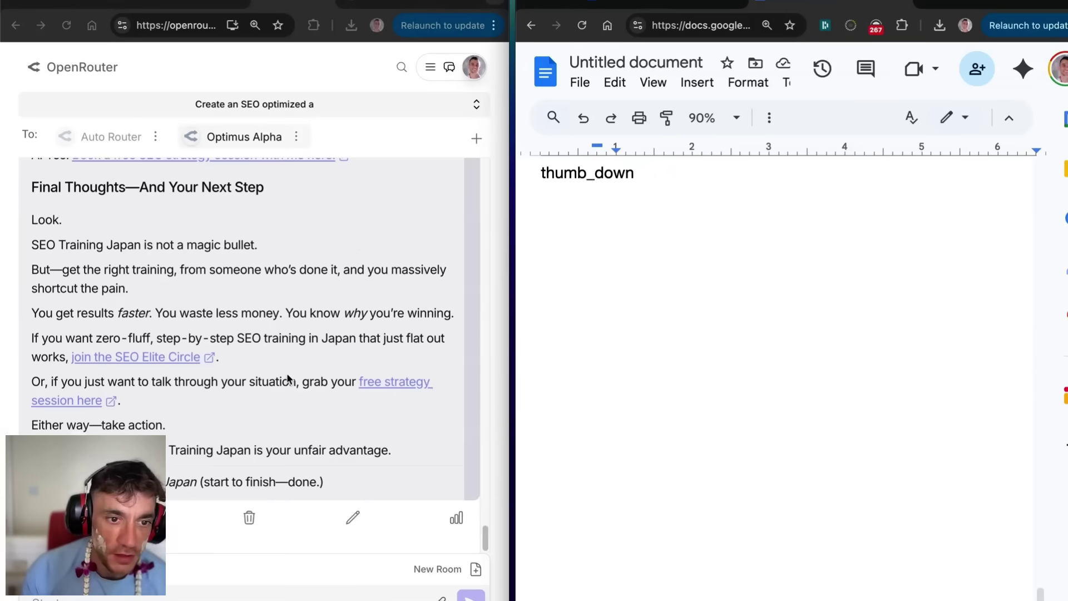
# Reopen the Gemini chat beside the Optimus Alpha article and select the chat's contents.
pyautogui.click(357, 242)
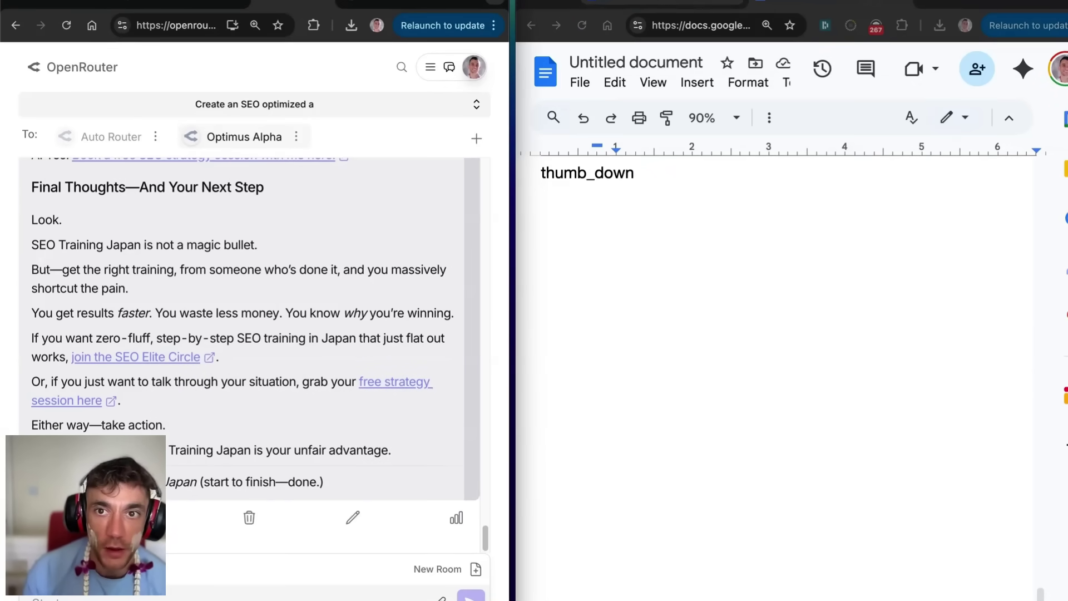
pyautogui.click(737, 2)
pyautogui.moveTo(690, 2)
pyautogui.mouseDown()
pyautogui.moveTo(622, 2)
pyautogui.moveTo(721, 3)
pyautogui.moveTo(653, 2)
pyautogui.moveTo(690, 3)
pyautogui.mouseUp()
pyautogui.press('super+a')
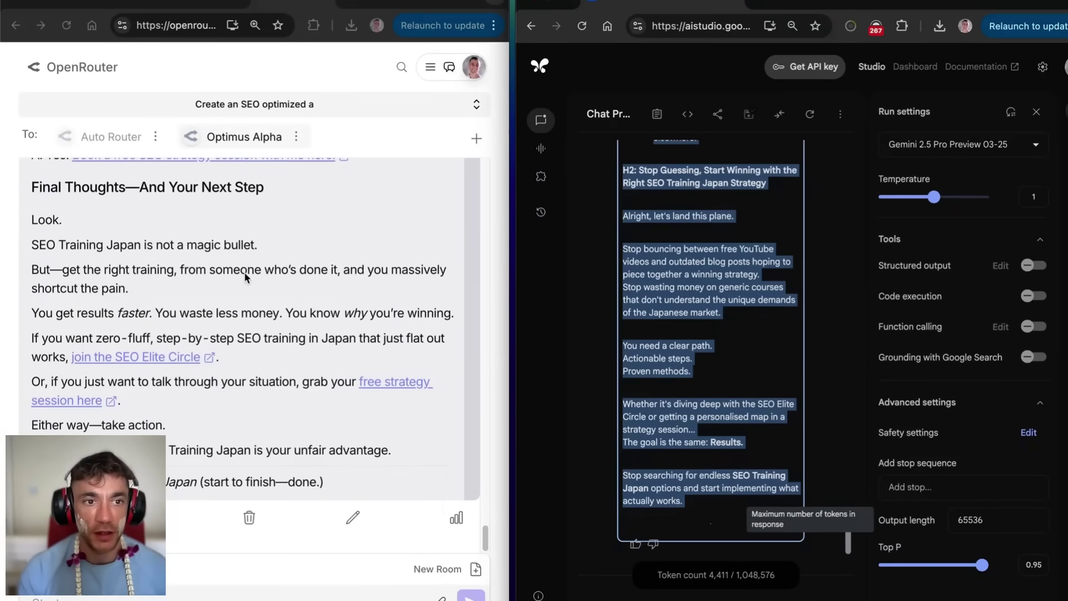
# Select Optimus Alpha's article from the heading "Why SEO Training in Japan Is a Big Deal Right Now" through its closing keyword line.
pyautogui.scroll(10, 242, 294)
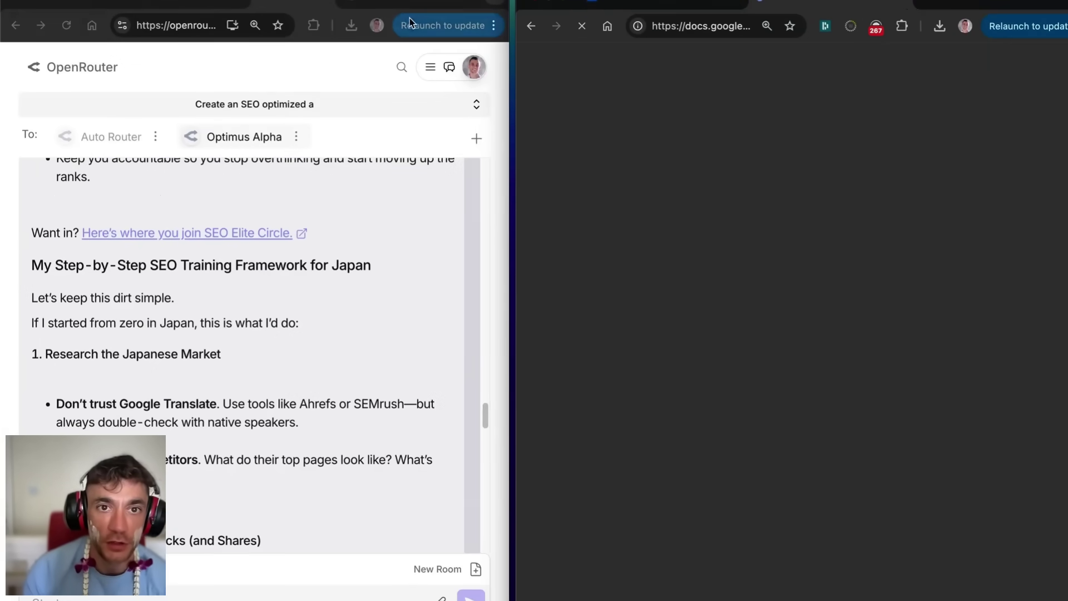
pyautogui.doubleClick(404, 3)
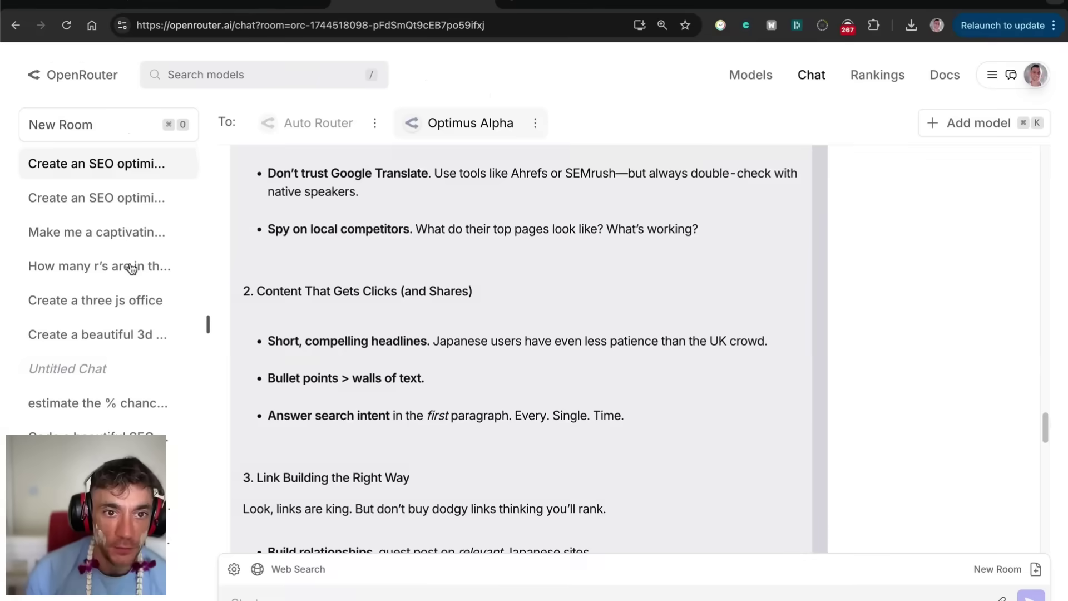
pyautogui.scroll(15, 334, 362)
pyautogui.scroll(-8, 315, 432)
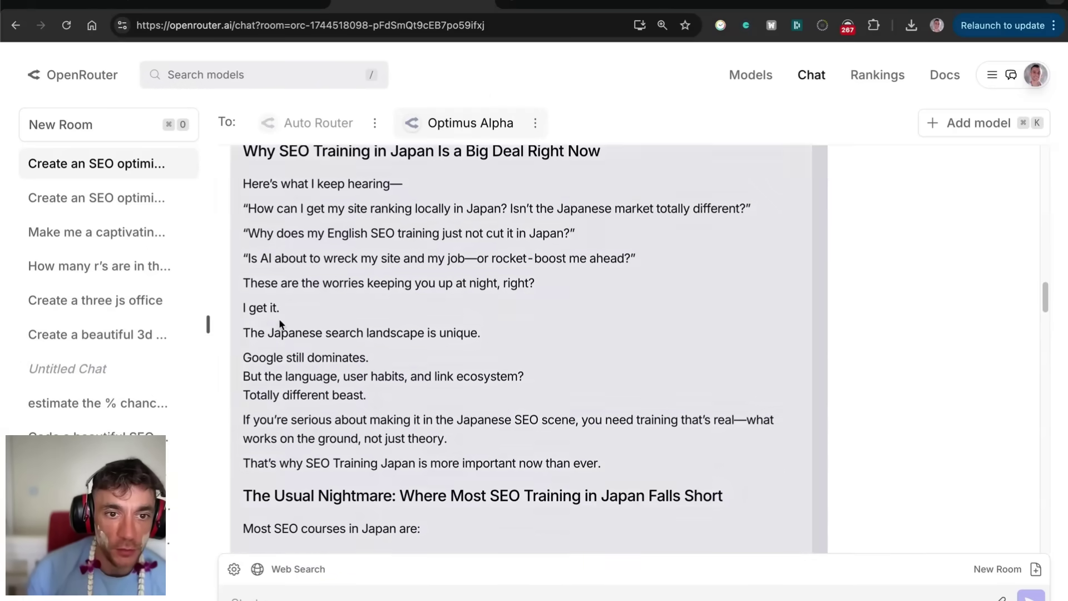
pyautogui.scroll(4, 280, 324)
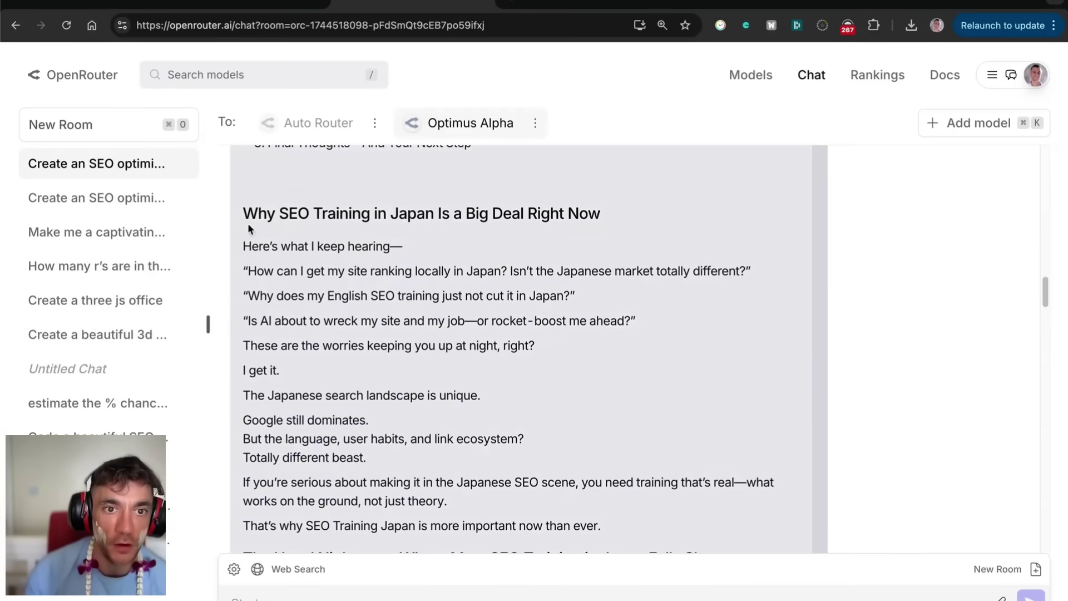
pyautogui.doubleClick(249, 221)
pyautogui.scroll(2, 289, 243)
pyautogui.scroll(-20, 303, 306)
pyautogui.keyDown('shift'); pyautogui.click(604, 495); pyautogui.keyUp('shift')
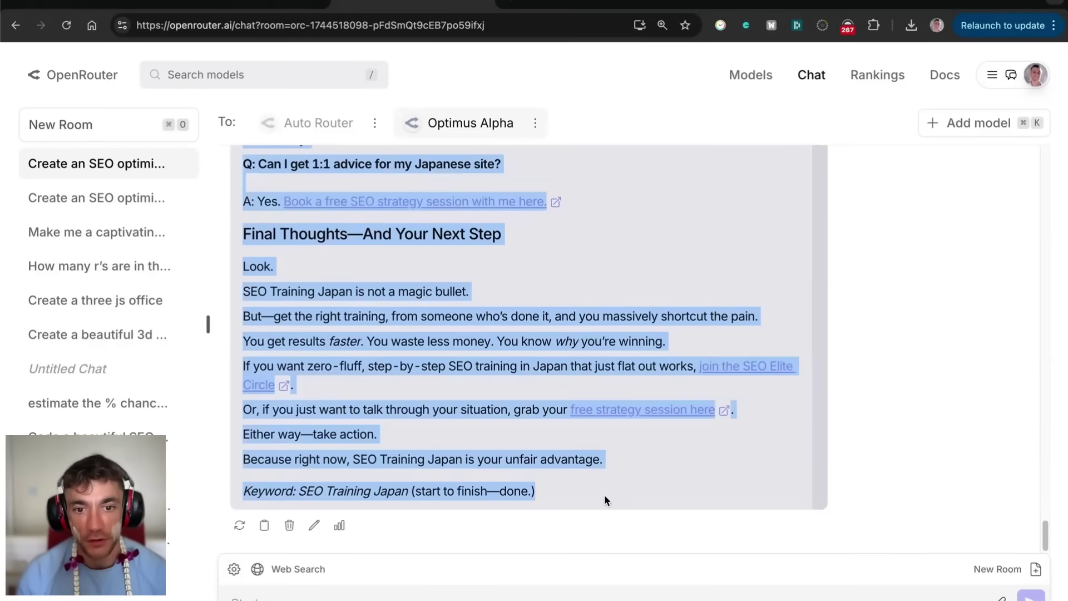
# Run the copied Optimus Alpha article through ZeroGPT's AI detector and highlight the verdict.
pyautogui.click(578, 4)
pyautogui.click(566, 391)
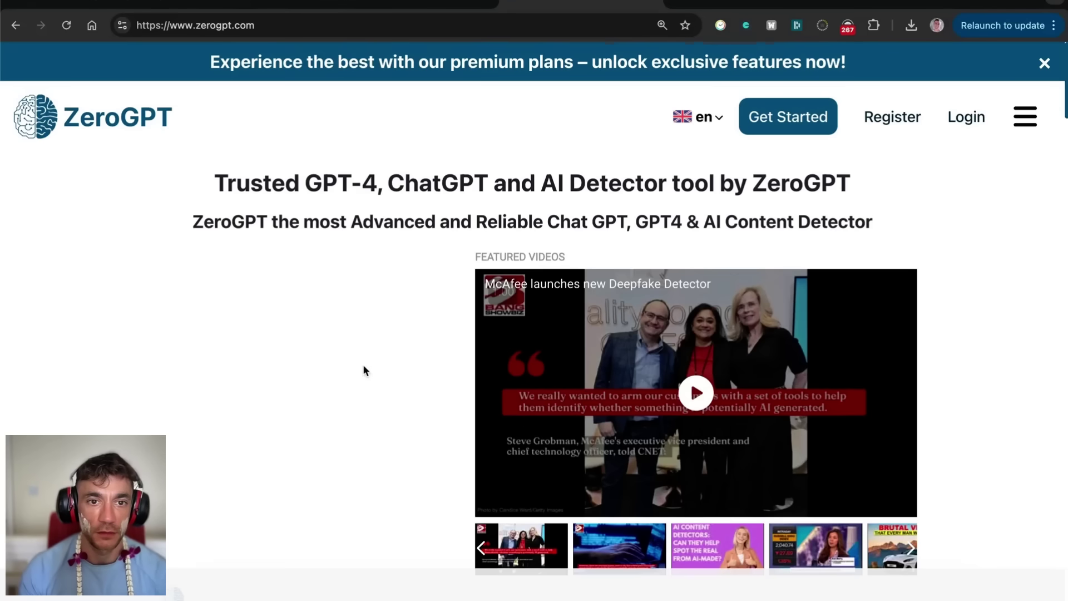
pyautogui.scroll(-10, 364, 370)
pyautogui.click(423, 198)
pyautogui.hotkey('ctrl', 'v')
pyautogui.click(386, 288)
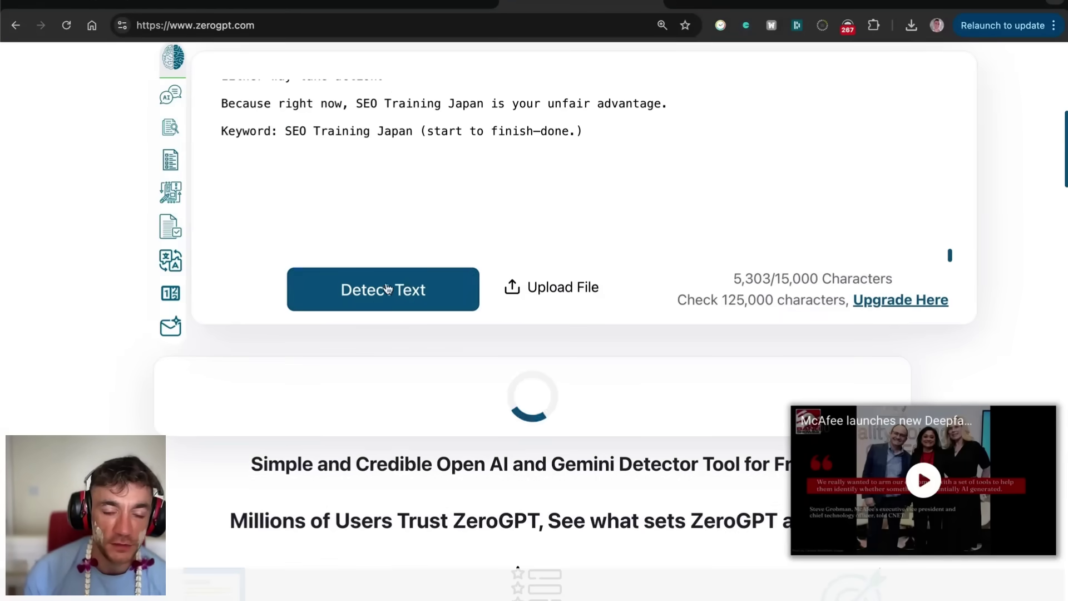
pyautogui.press('super+minus')
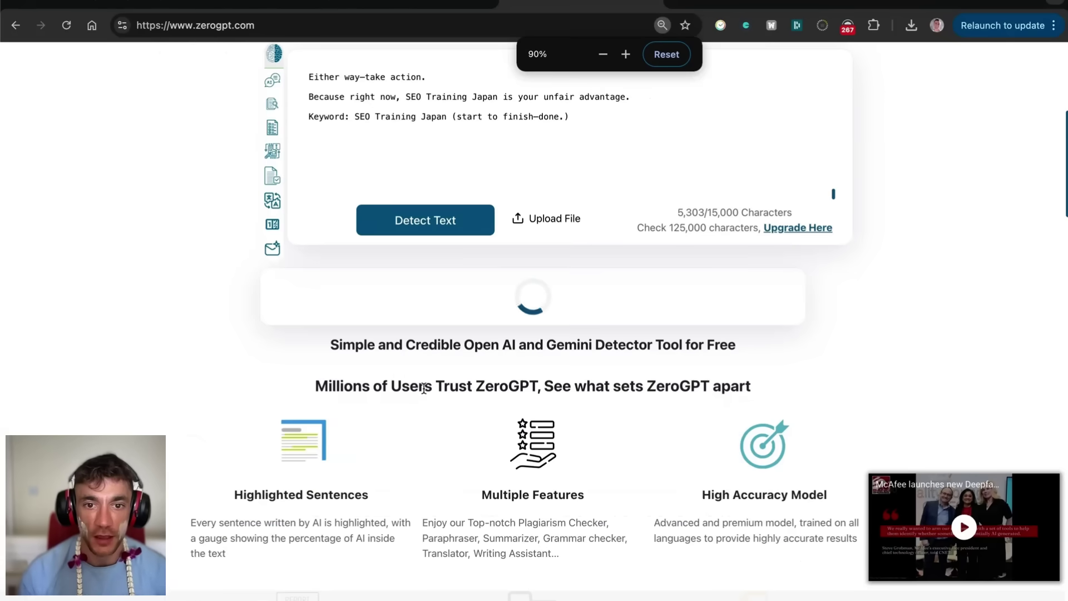
pyautogui.moveTo(431, 300); pyautogui.dragTo(571, 316)
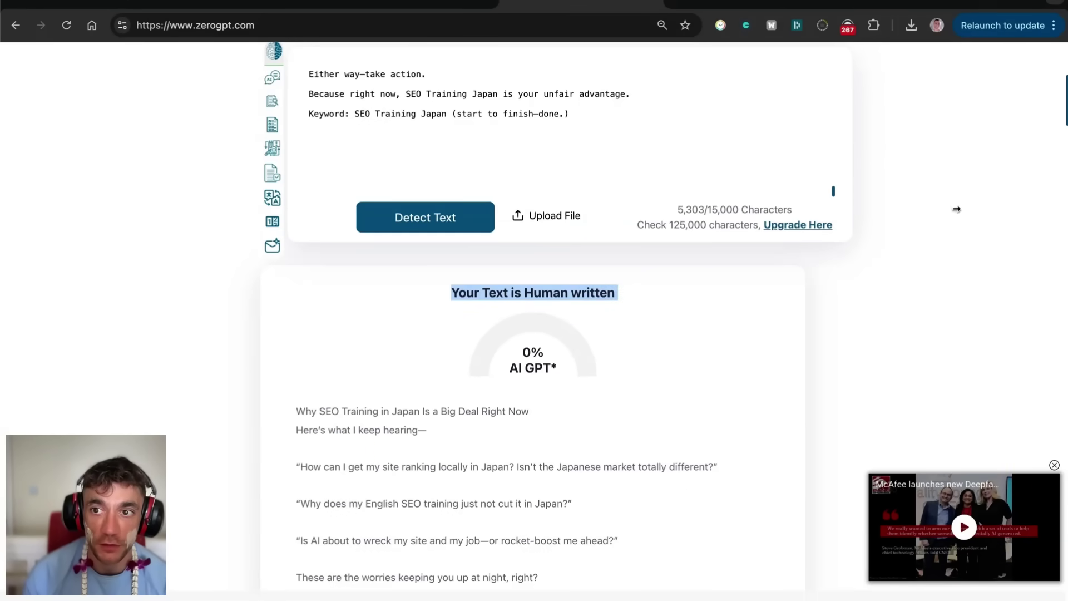
# Bring the Google Doc into view beside ZeroGPT and select the entire Gemini article for copying.
pyautogui.moveTo(957, 209); pyautogui.dragTo(728, 244)
pyautogui.click(826, 261)
pyautogui.press('super+a')
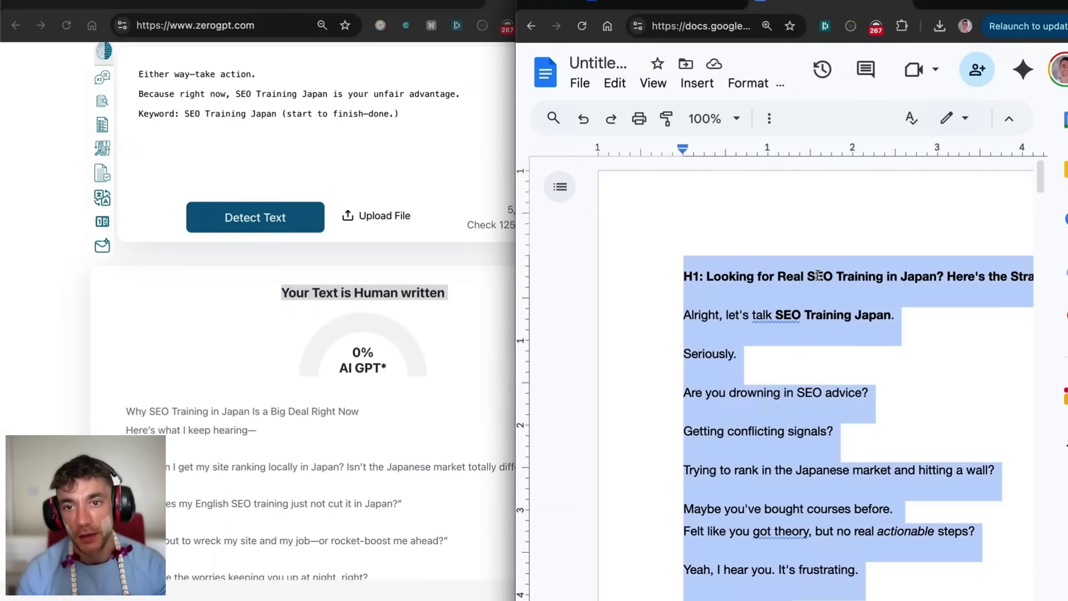
pyautogui.click(501, 99)
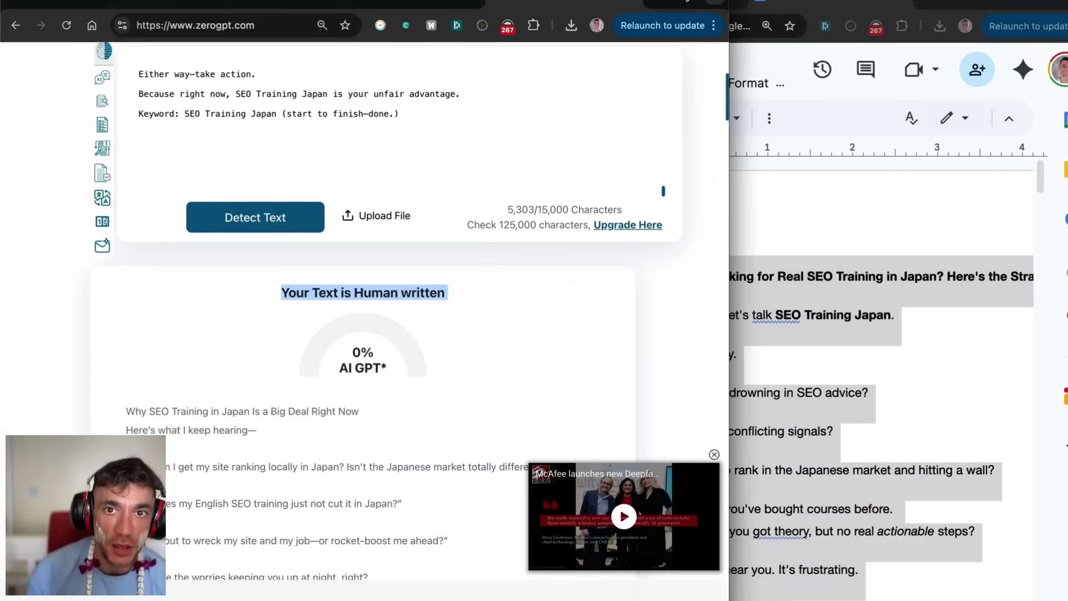
# Replace the detector's text with the Gemini article and run the AI detection on it.
pyautogui.doubleClick(683, 1)
pyautogui.click(570, 124)
pyautogui.press('super+a')
pyautogui.press('super+v')
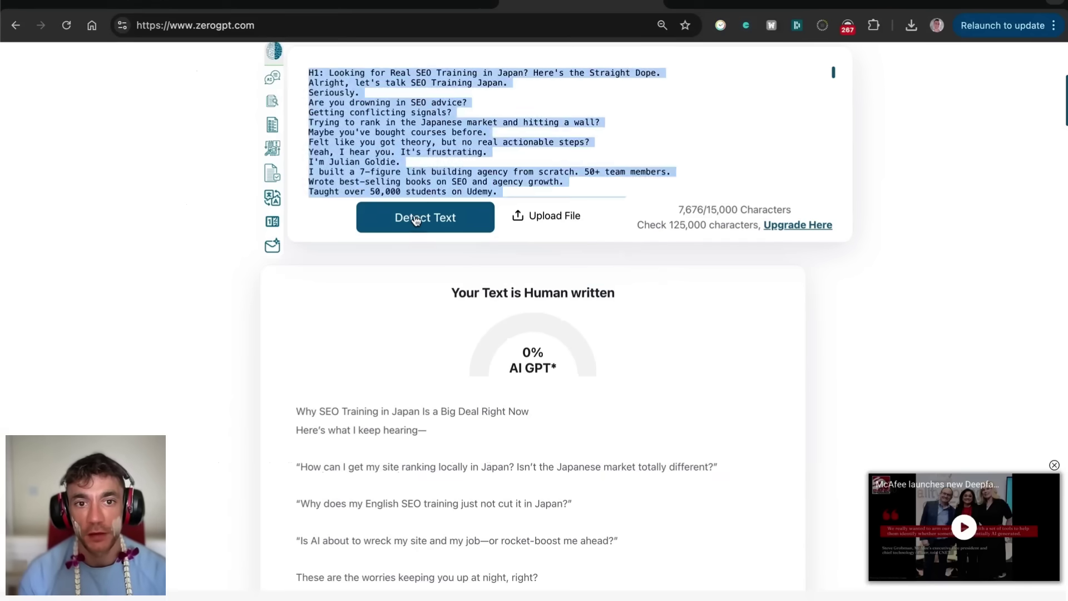
pyautogui.click(417, 218)
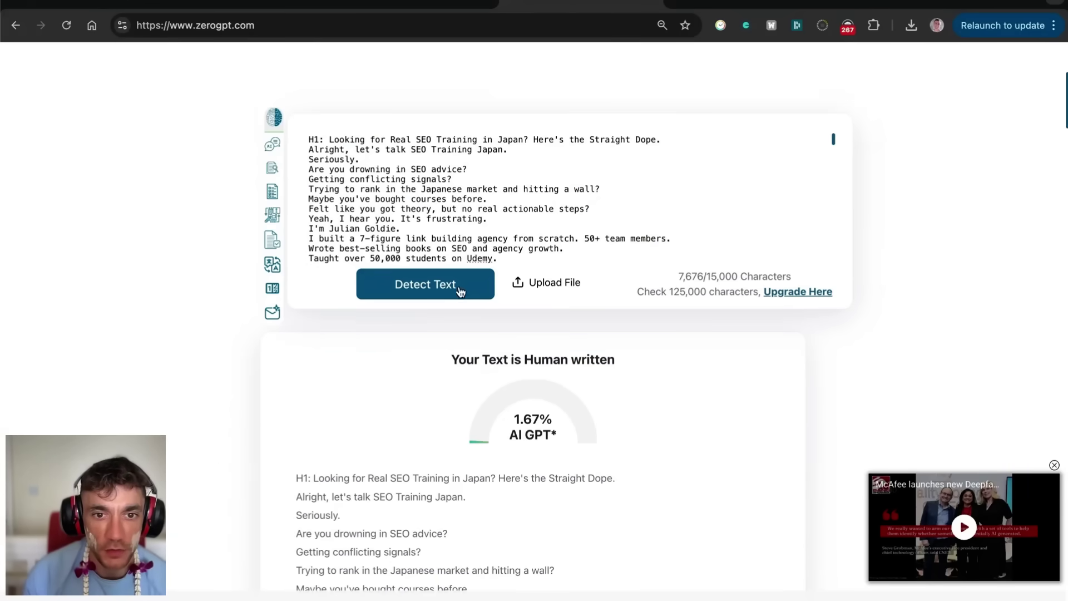
# Examine the Gemini article's detection verdict, AI percentage and flagged sentences.
pyautogui.moveTo(455, 354); pyautogui.dragTo(514, 360)
pyautogui.moveTo(513, 420); pyautogui.dragTo(535, 431)
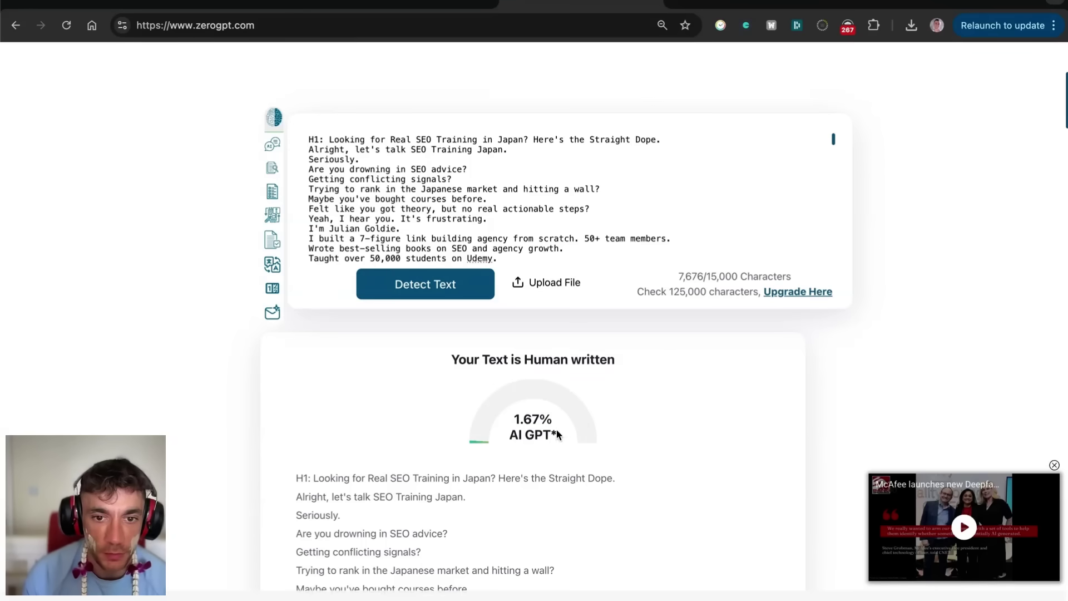
pyautogui.scroll(-20, 533, 423)
pyautogui.scroll(15, 536, 420)
pyautogui.scroll(10, 541, 411)
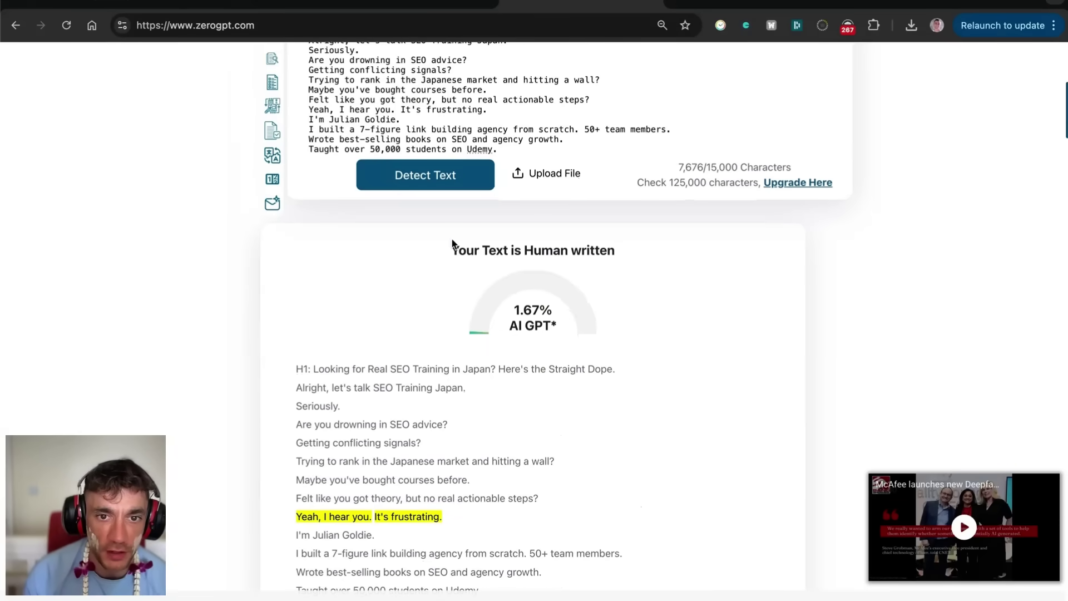
pyautogui.moveTo(452, 244); pyautogui.dragTo(627, 344)
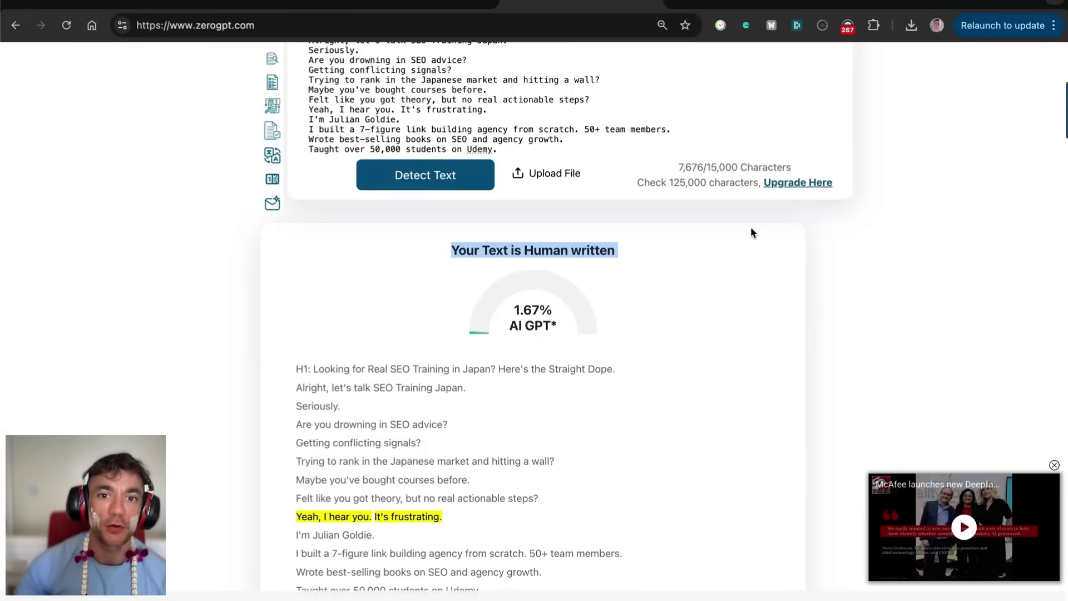
# Return to the Optimus Alpha chat and place it beside the Gemini article in the Google Doc.
pyautogui.click(441, 10)
pyautogui.click(347, 71)
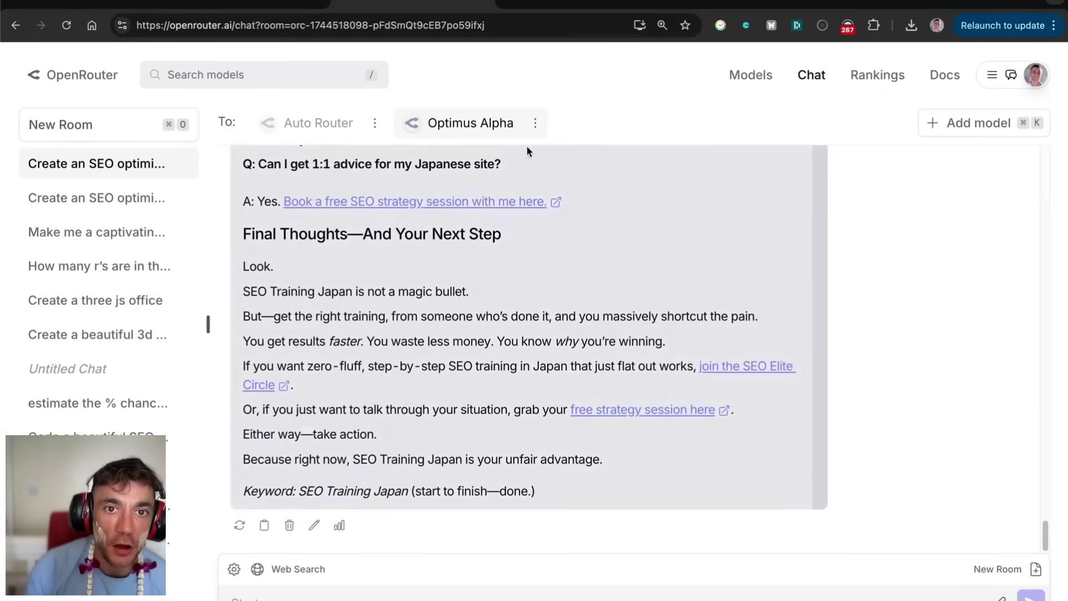
pyautogui.moveTo(1067, 173); pyautogui.dragTo(627, 327)
pyautogui.click(773, 325)
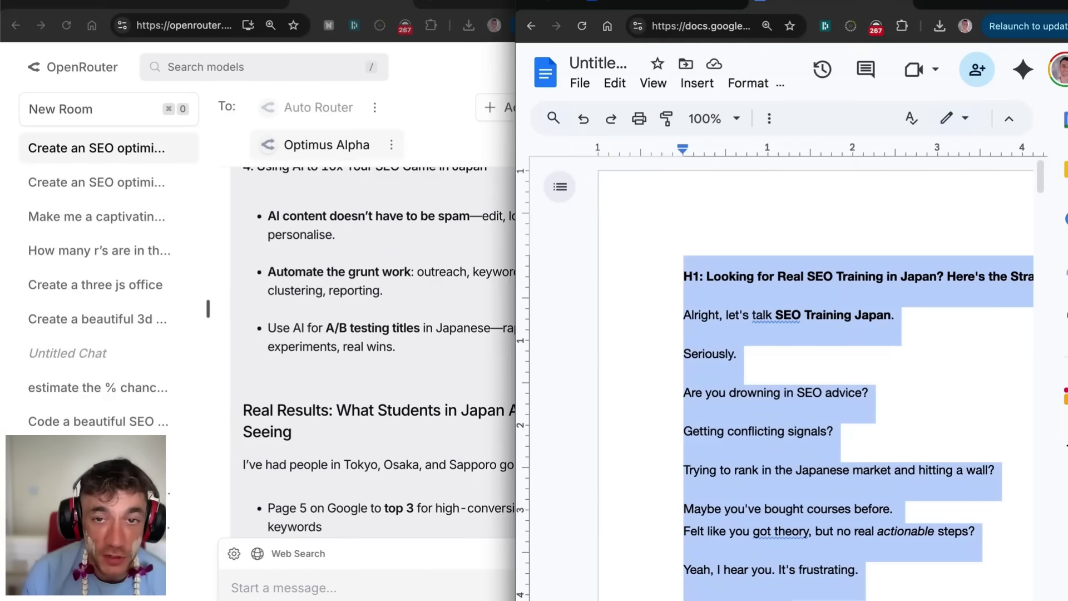
# Show the Gemini chat in a full-size window and review it from the article's end back to the original SEO prompt.
pyautogui.keyDown('shift'); pyautogui.click(683, 4); pyautogui.keyUp('shift')
pyautogui.moveTo(683, 5); pyautogui.dragTo(498, 6)
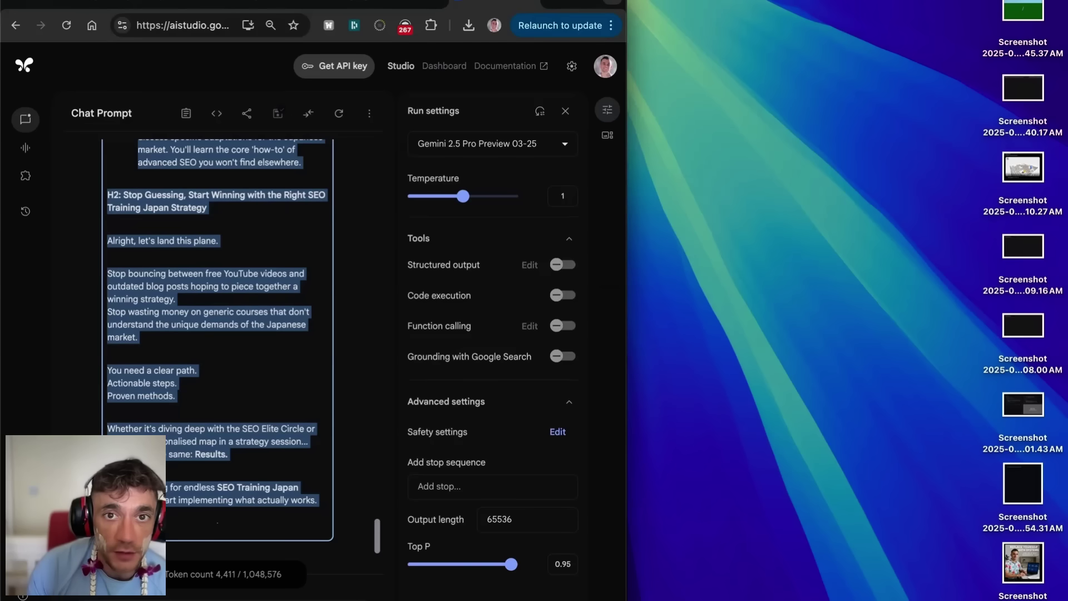
pyautogui.hotkey('ctrl', 'alt', 'Return')
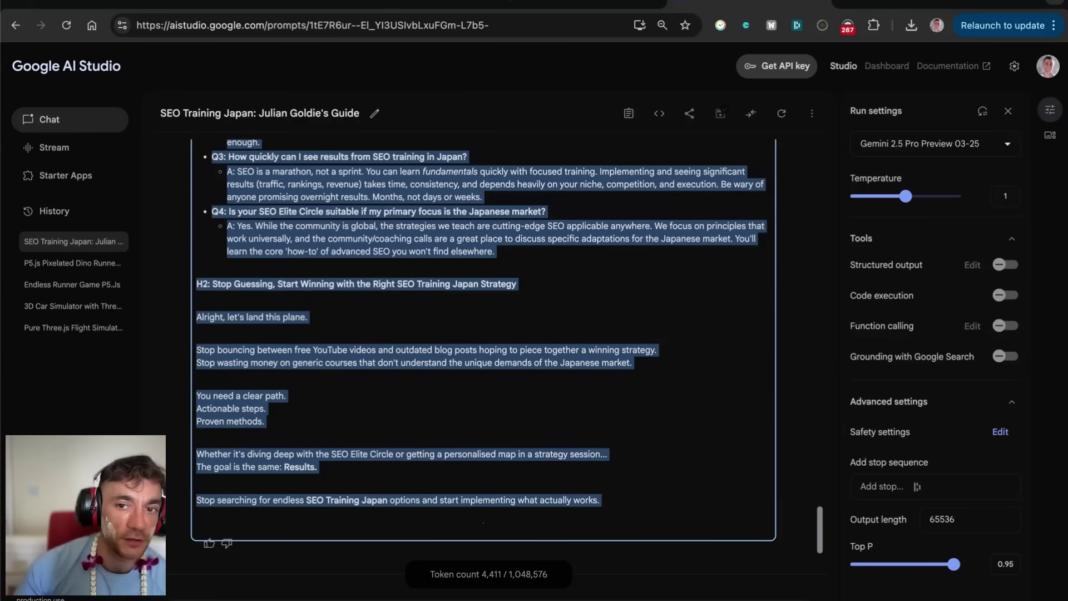
pyautogui.click(416, 376)
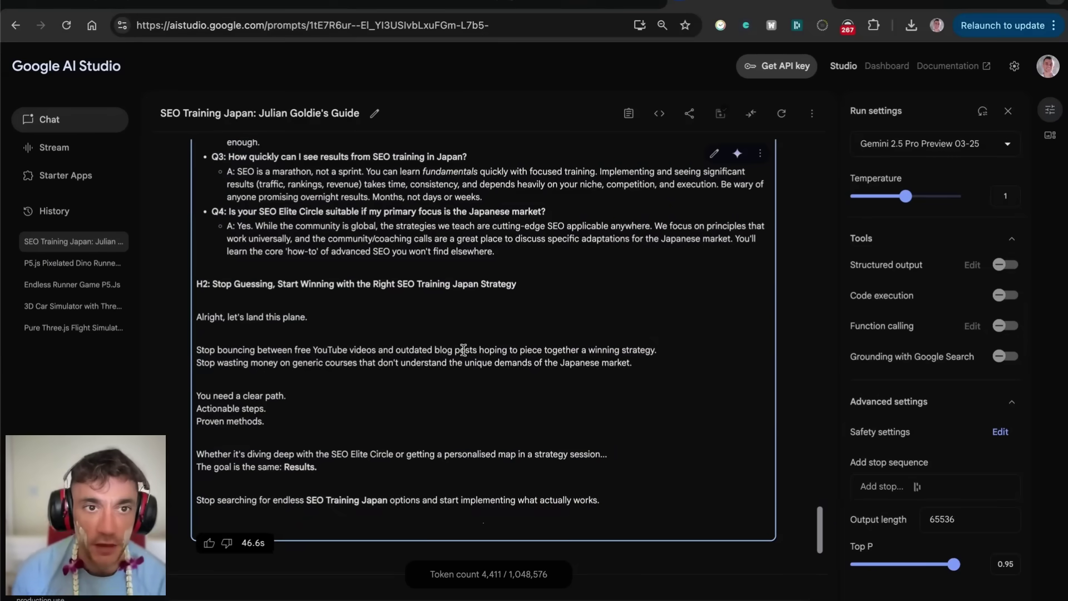
pyautogui.scroll(20, 399, 264)
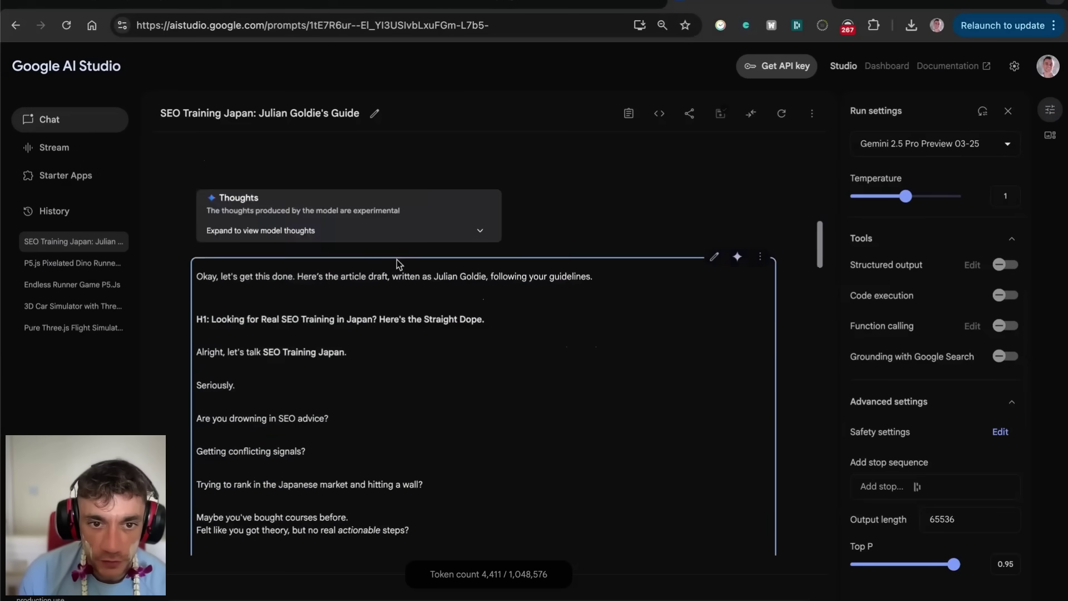
pyautogui.scroll(10, 398, 300)
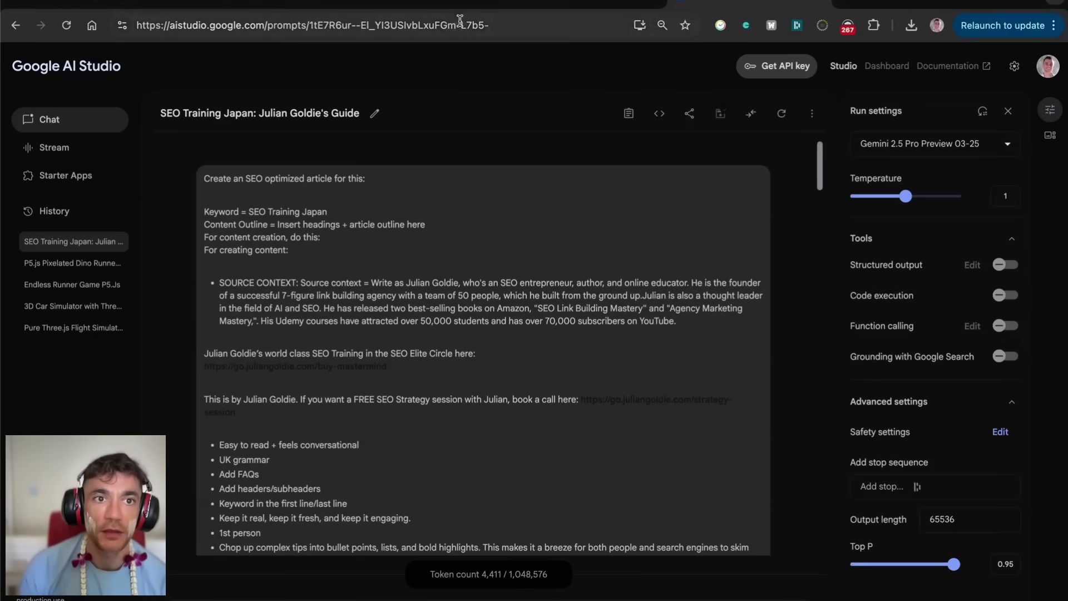
# Open the AI Profit Boardroom community on Skool in a new tab and go to its Classroom.
pyautogui.press('super+t')
pyautogui.write('ai profit Boardroom')
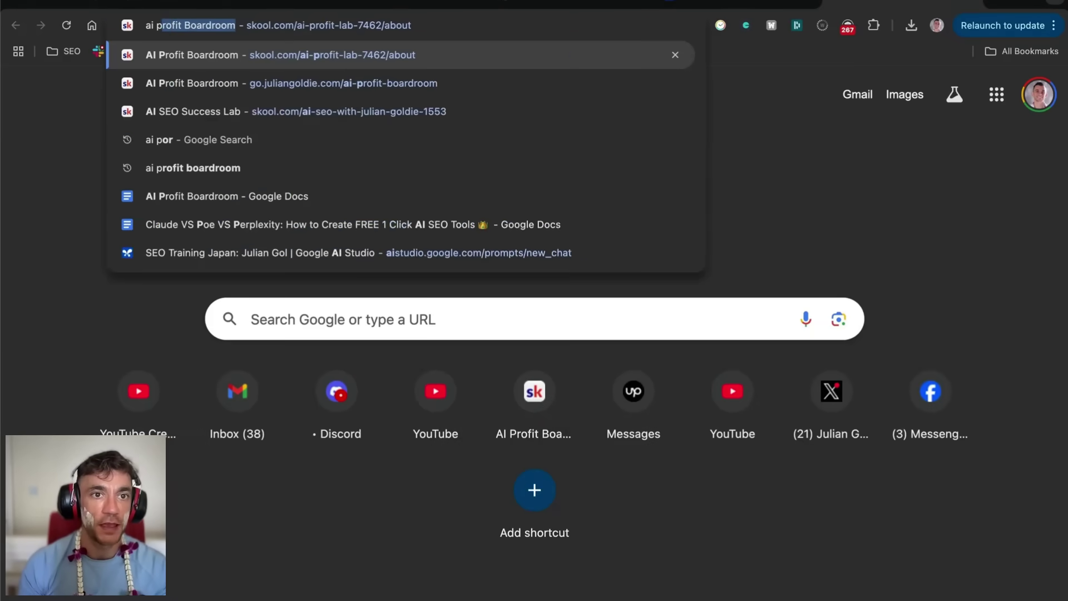
pyautogui.press('Return')
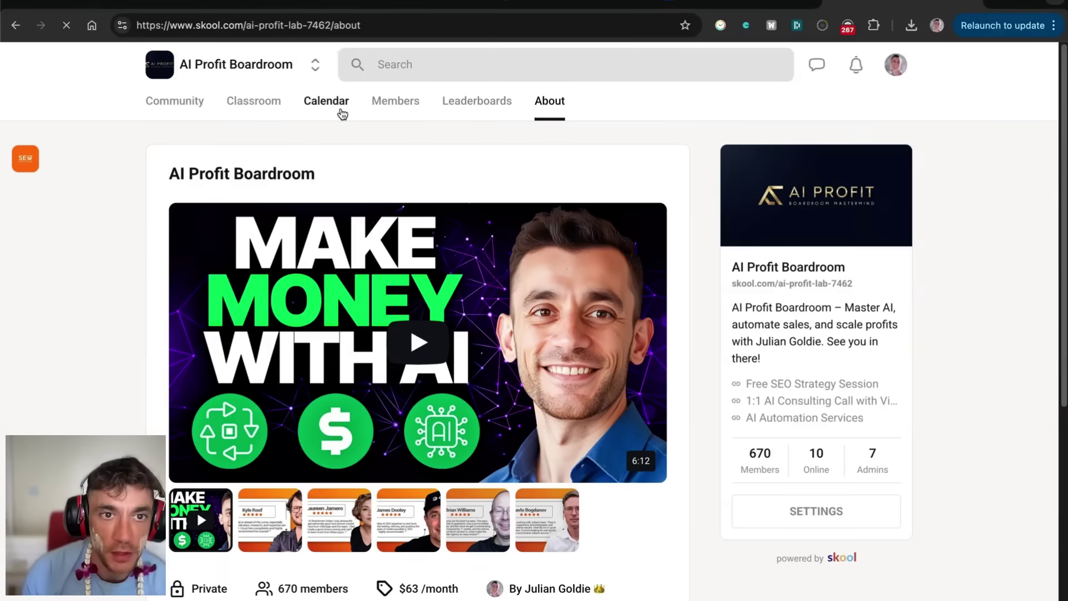
pyautogui.click(251, 102)
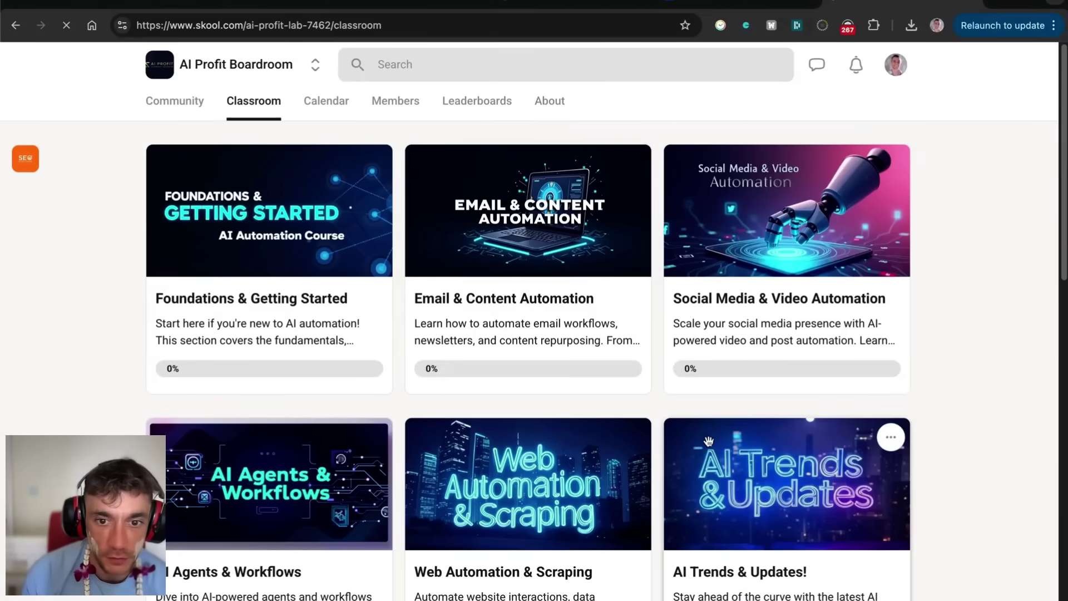
# Find the test prompt "8: AI Growth Calculator (Lead Magnet)" in the Classroom lesson and select its full text for copying.
pyautogui.scroll(-10, 677, 214)
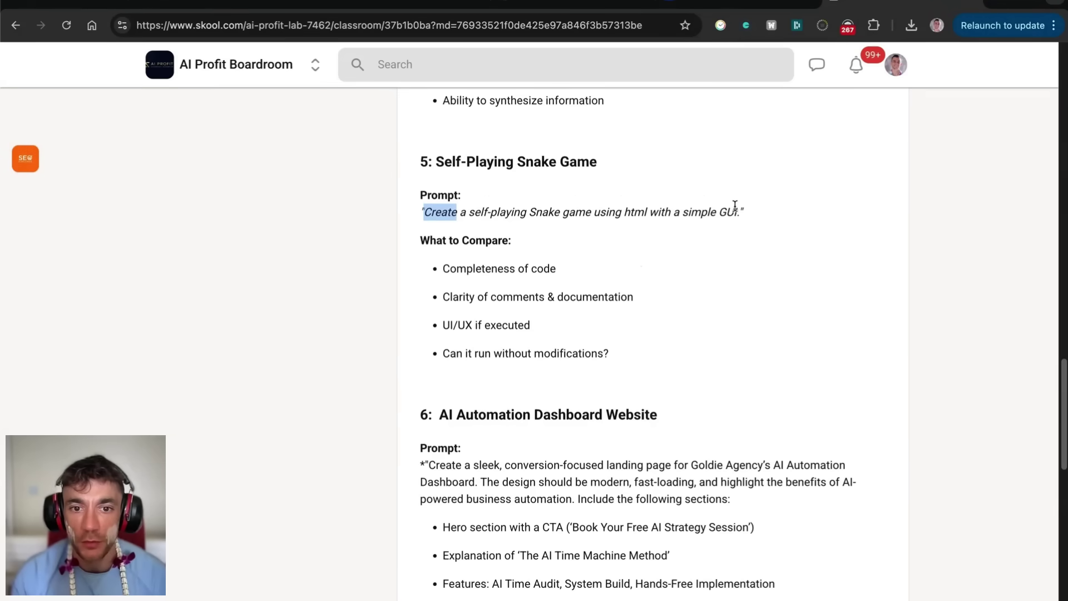
pyautogui.scroll(-12, 571, 393)
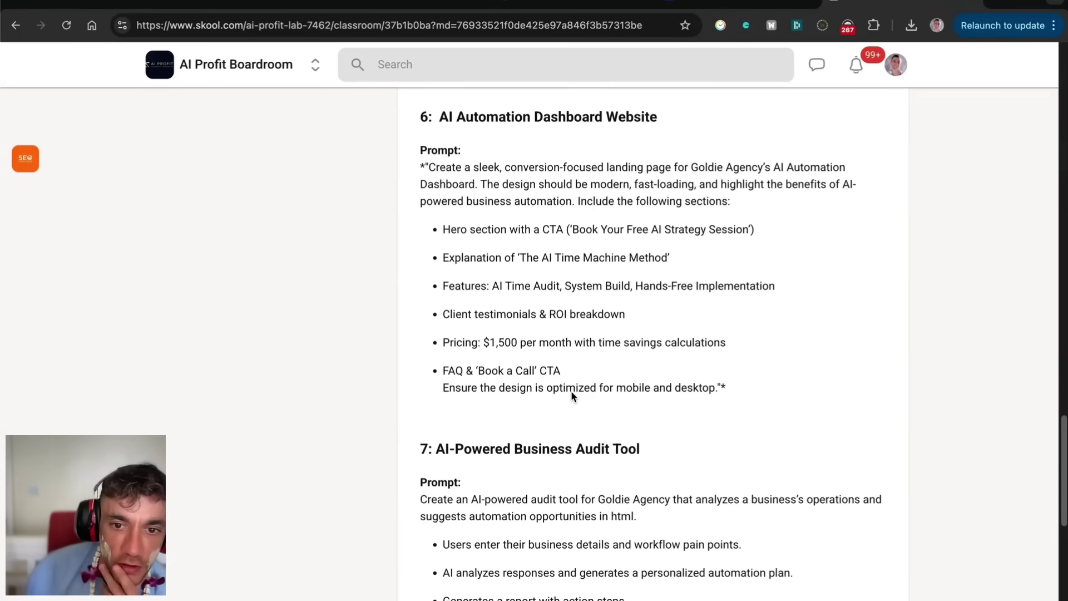
pyautogui.scroll(-3, 730, 512)
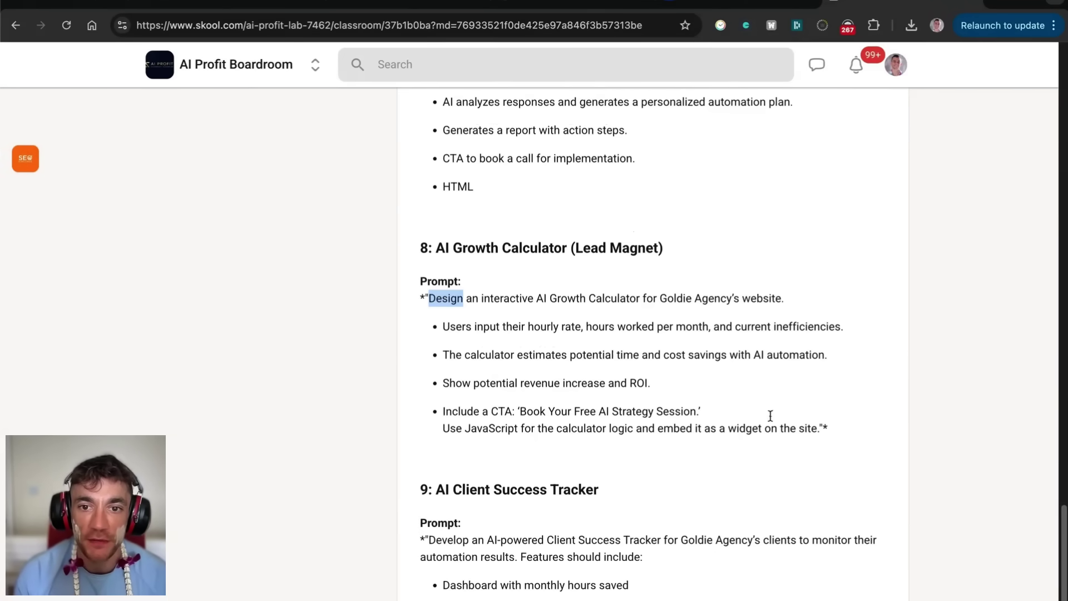
pyautogui.moveTo(810, 415); pyautogui.dragTo(815, 425)
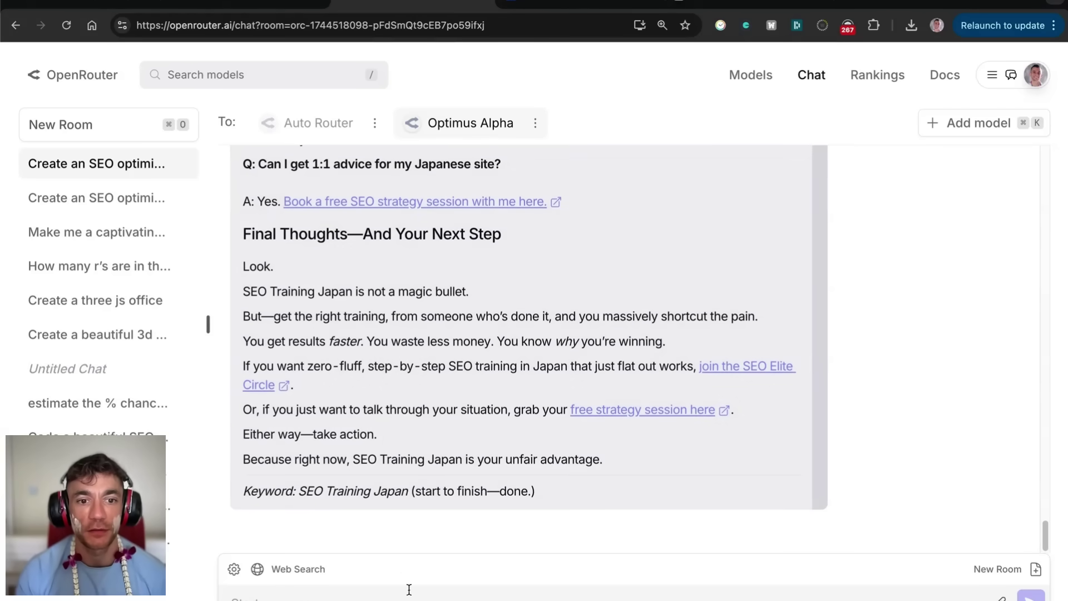
# Submit the copied AI Growth Calculator prompt to Optimus Alpha in a new OpenRouter room.
pyautogui.press('super+v')
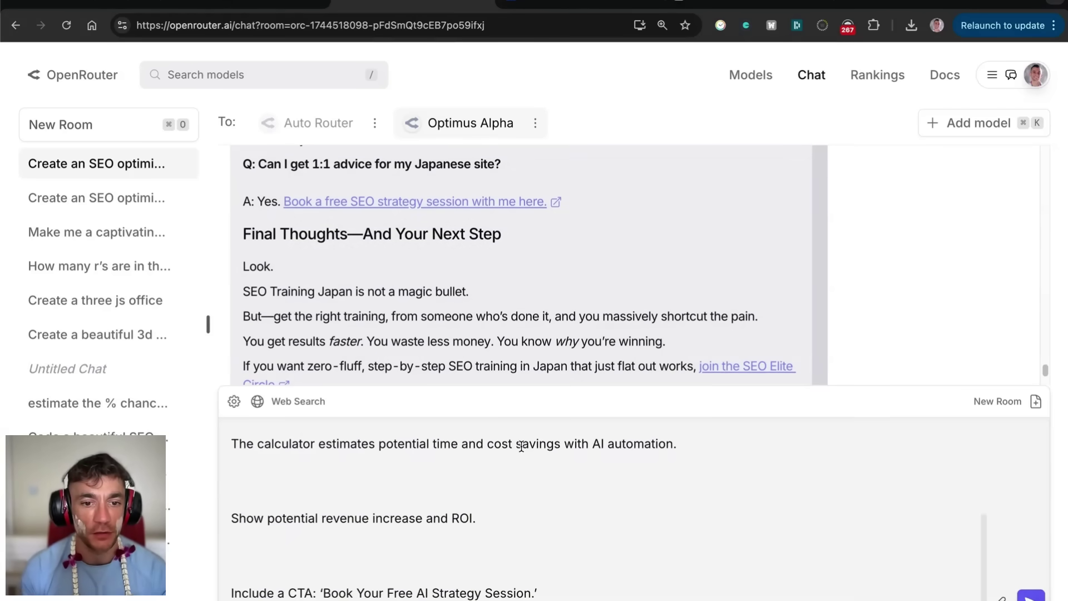
pyautogui.click(121, 134)
pyautogui.click(570, 544)
pyautogui.press('super+a')
pyautogui.press('Return')
# Submit the same AI Growth Calculator prompt to Gemini 2.5 Pro Preview 03-25 in a new Google AI Studio chat.
pyautogui.click(581, 5)
pyautogui.click(121, 115)
pyautogui.write('Design an interactive AI Growth Calculator for Goldie Agency’s website.  Users input their hourly rate, hours worked per month, and current inefficiencies.  The calculator estimates potential time and cost savings with AI automation.  Show potential revenue increase and ROI.  Include a CTA: ‘Book Your Free AI Strategy Session.’ Use JavaScript for the calculator logic and embed it as a widget on the site.')
pyautogui.press('super+Return')
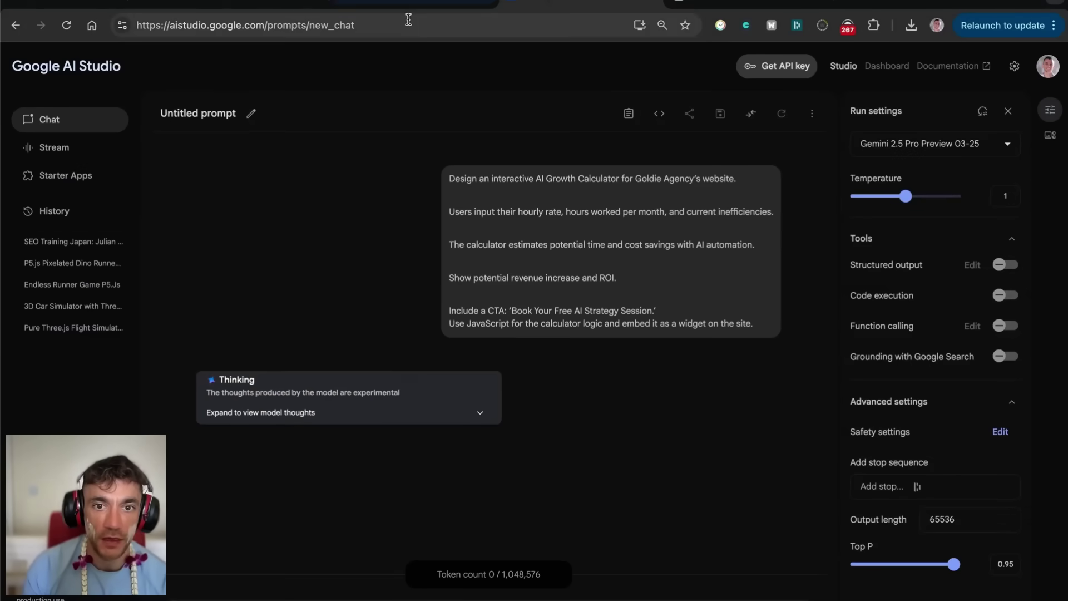
# Check Optimus Alpha's context, pricing and full description on its OpenRouter model page, and search the page for "limit".
pyautogui.click(245, 5)
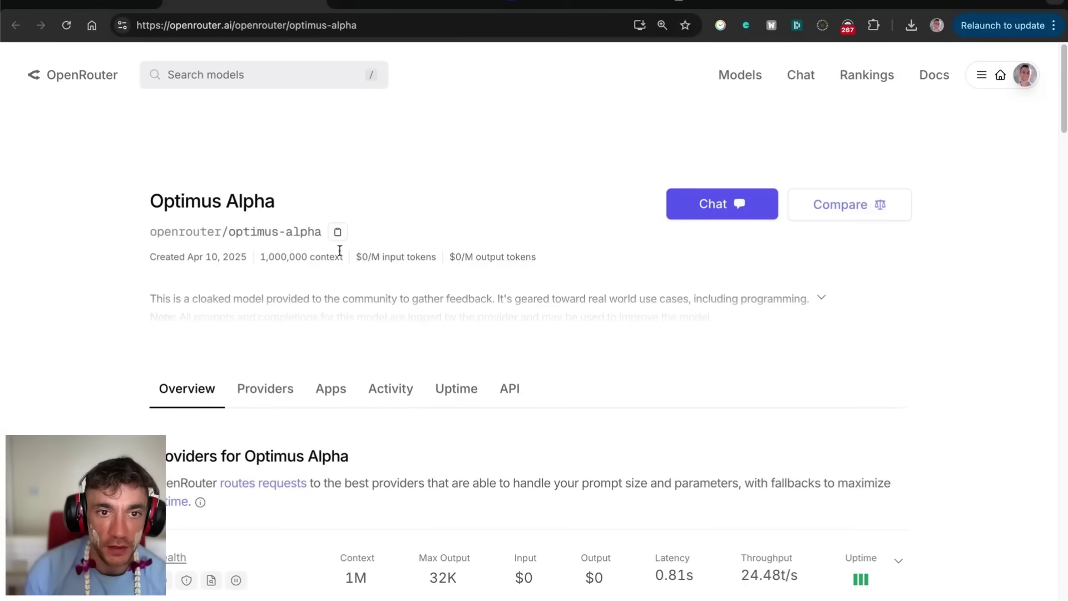
pyautogui.moveTo(66, 256); pyautogui.dragTo(571, 273)
pyautogui.click(455, 292)
pyautogui.press('super+f')
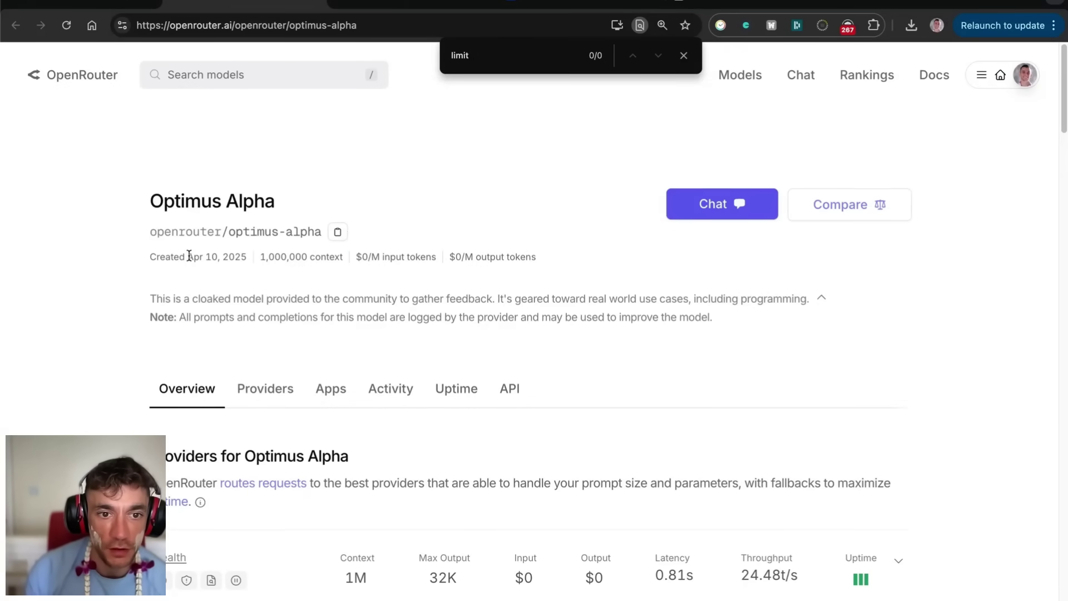
pyautogui.moveTo(148, 299); pyautogui.dragTo(656, 293)
pyautogui.click(419, 364)
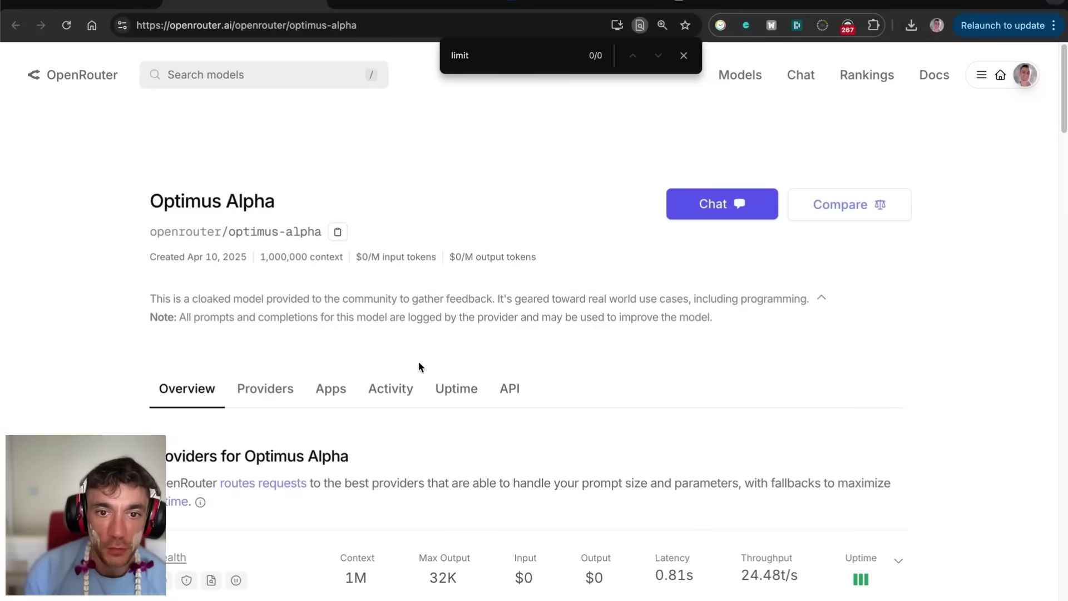
# Look through Optimus Alpha's API, Uptime, Providers and Overview sections on its OpenRouter model page for usage limits.
pyautogui.click(506, 401)
pyautogui.scroll(-10, 382, 489)
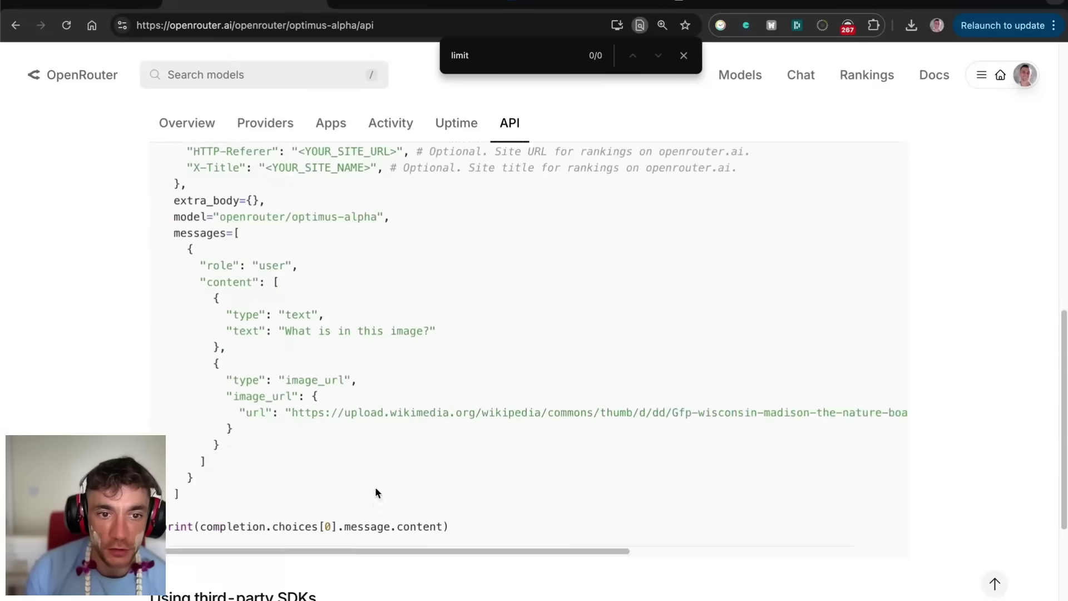
pyautogui.scroll(10, 375, 491)
pyautogui.click(440, 392)
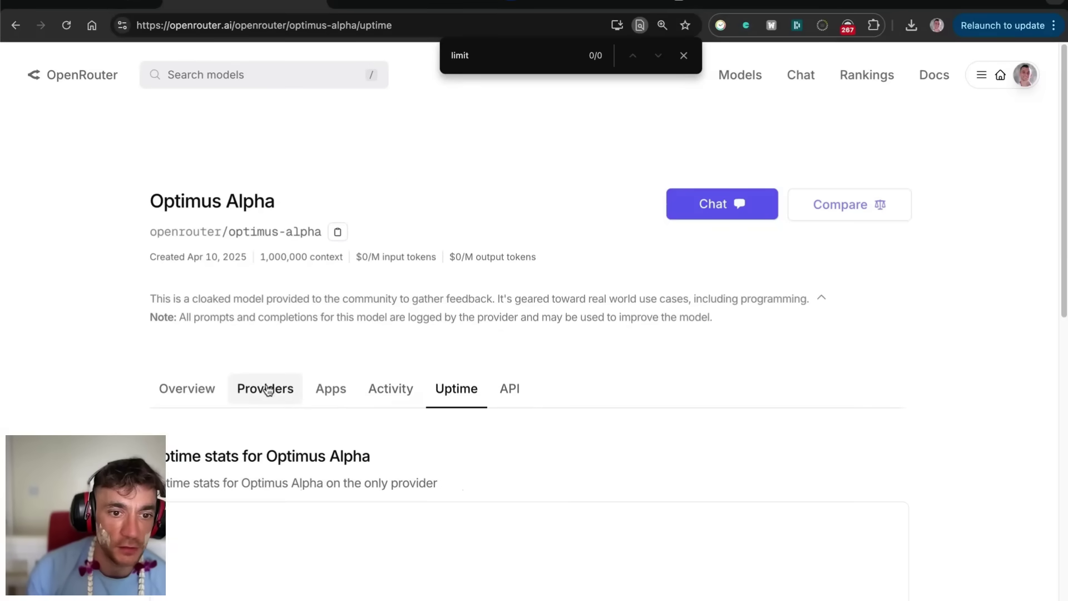
pyautogui.click(229, 386)
pyautogui.click(185, 385)
pyautogui.scroll(-15, 467, 319)
pyautogui.scroll(-5, 488, 366)
pyautogui.scroll(15, 488, 390)
# Check Optimus Alpha's calculator response in the chat, and open liveweave.com in a new tab beside the AI Studio chat.
pyautogui.click(384, 2)
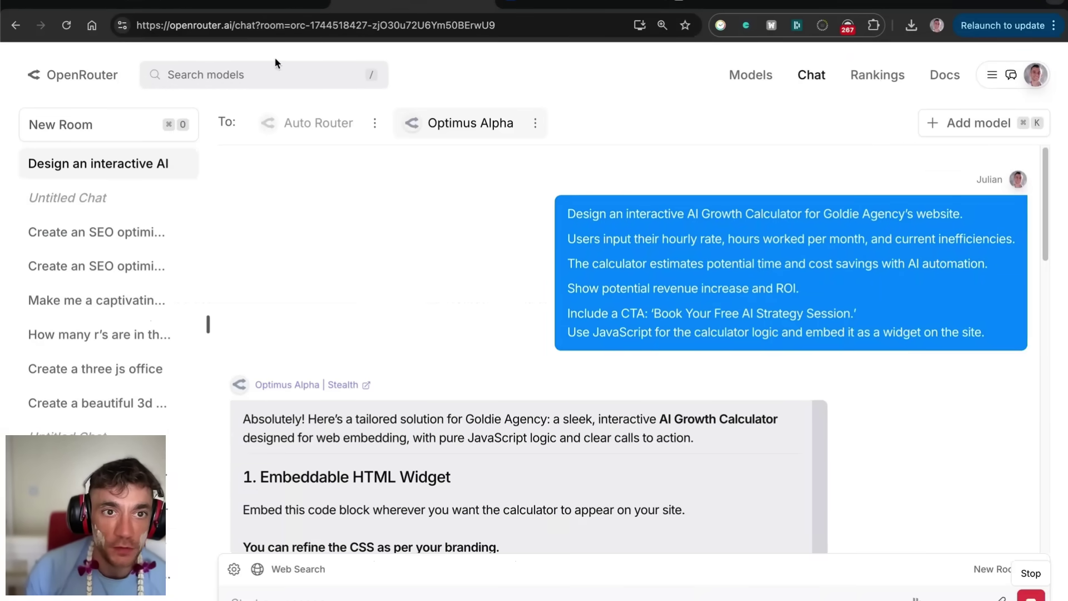
pyautogui.click(299, 9)
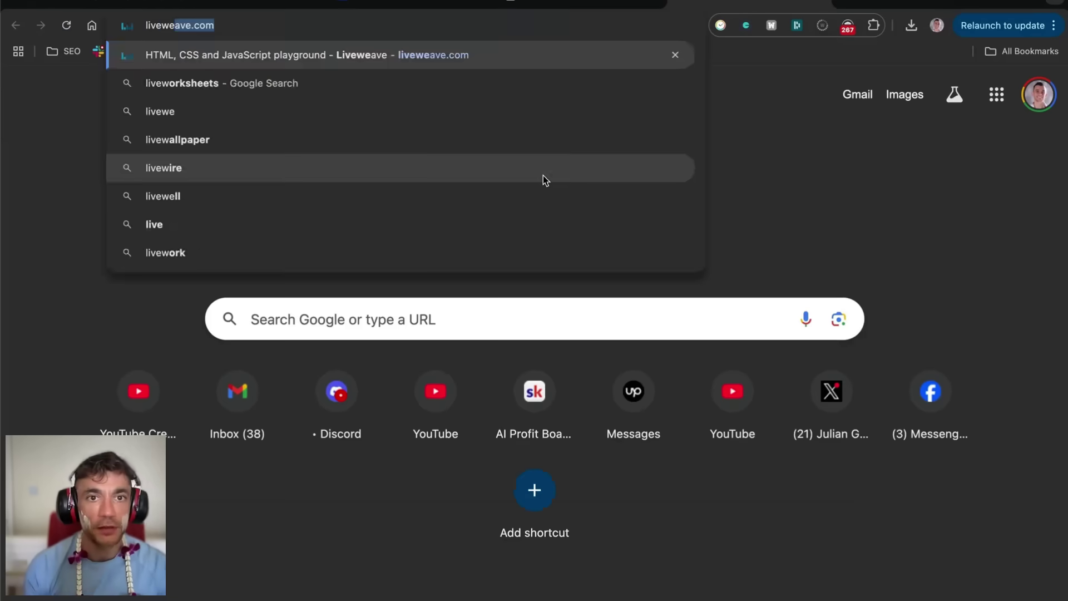
pyautogui.press('Return')
pyautogui.moveTo(756, 2); pyautogui.dragTo(630, 3)
# Copy the HTML code from Gemini's AI Growth Calculator response and replace the contents of Liveweave's HTML editor with it.
pyautogui.click(418, 2)
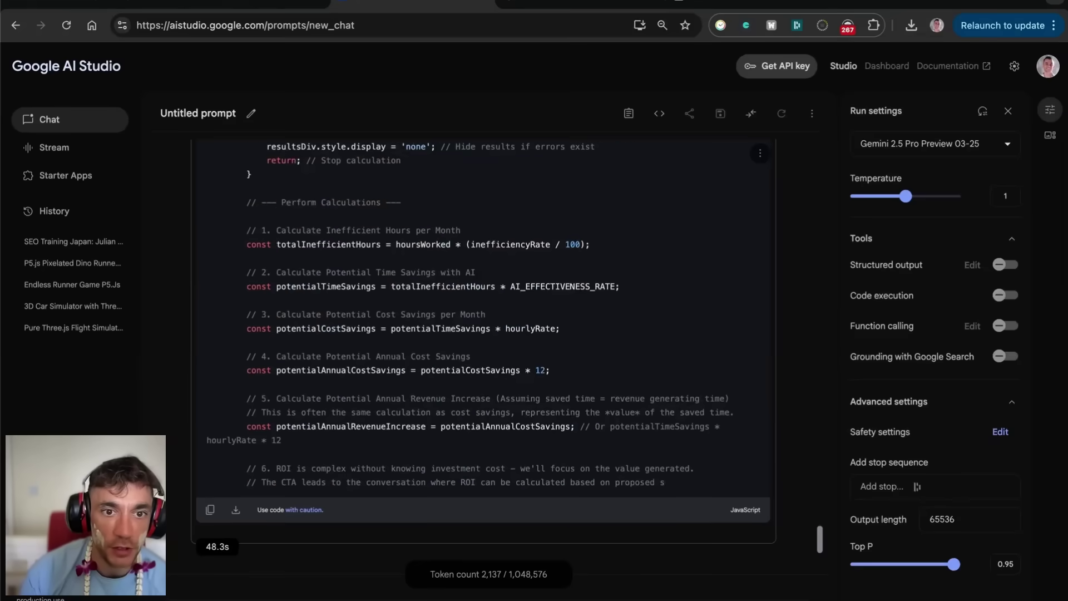
pyautogui.scroll(15, 639, 311)
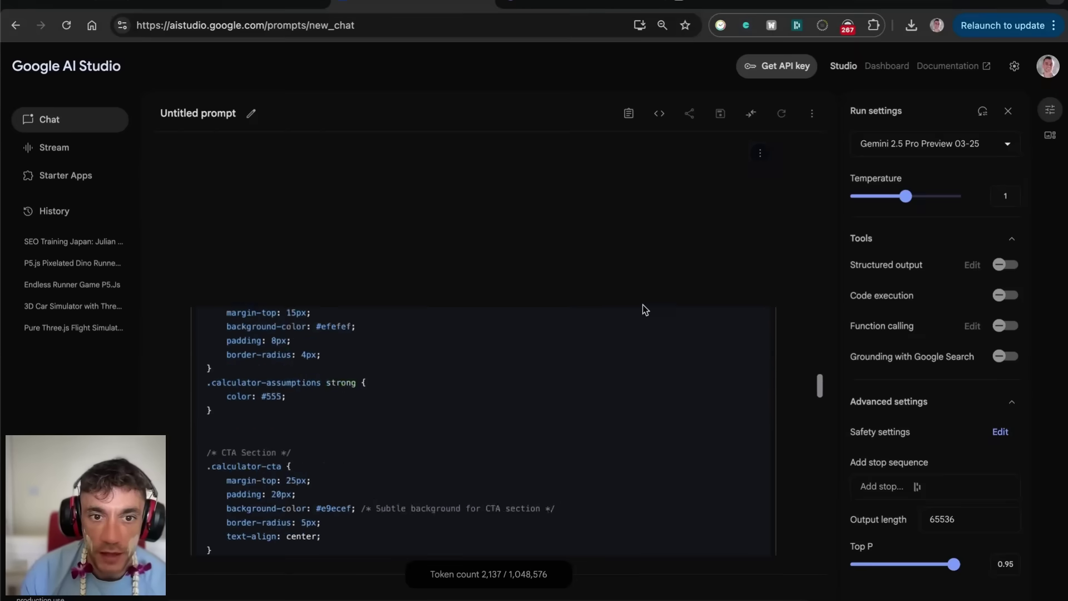
pyautogui.scroll(10, 590, 370)
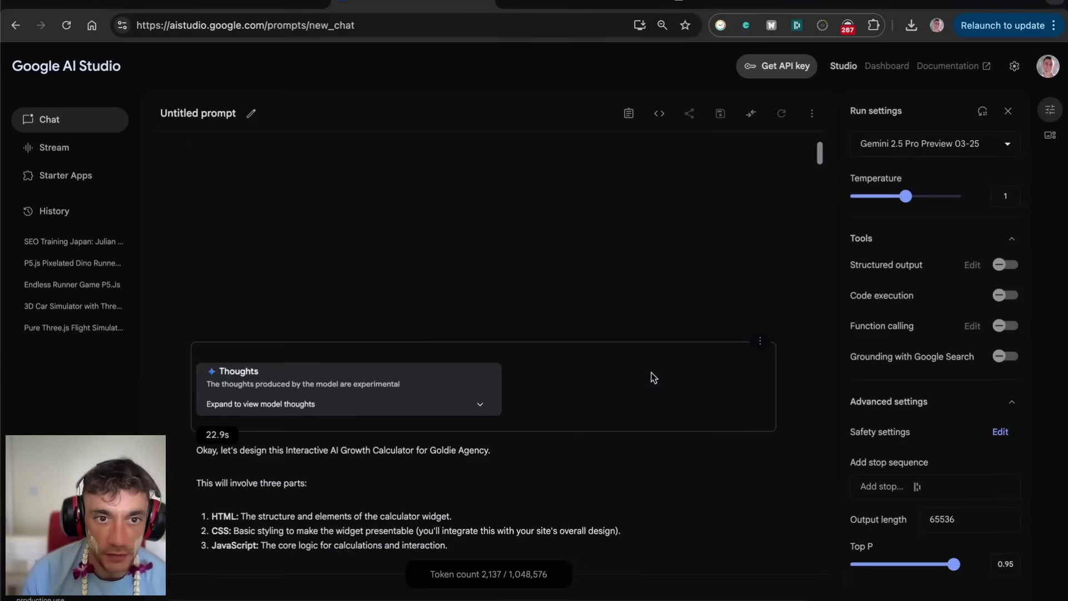
pyautogui.scroll(-1, 676, 403)
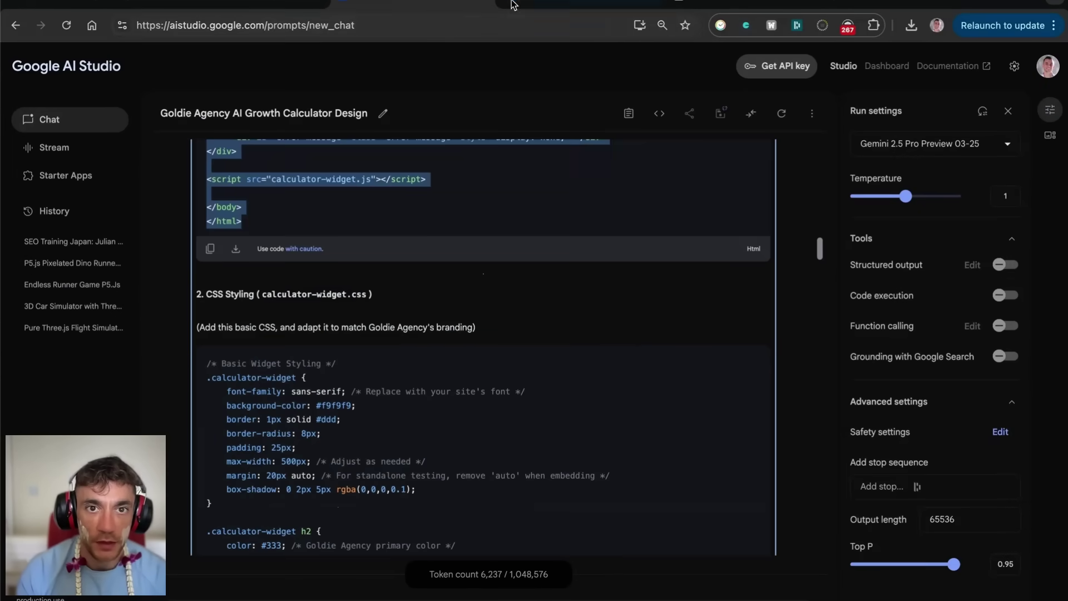
pyautogui.click(513, 4)
pyautogui.click(280, 181)
pyautogui.press('super+a')
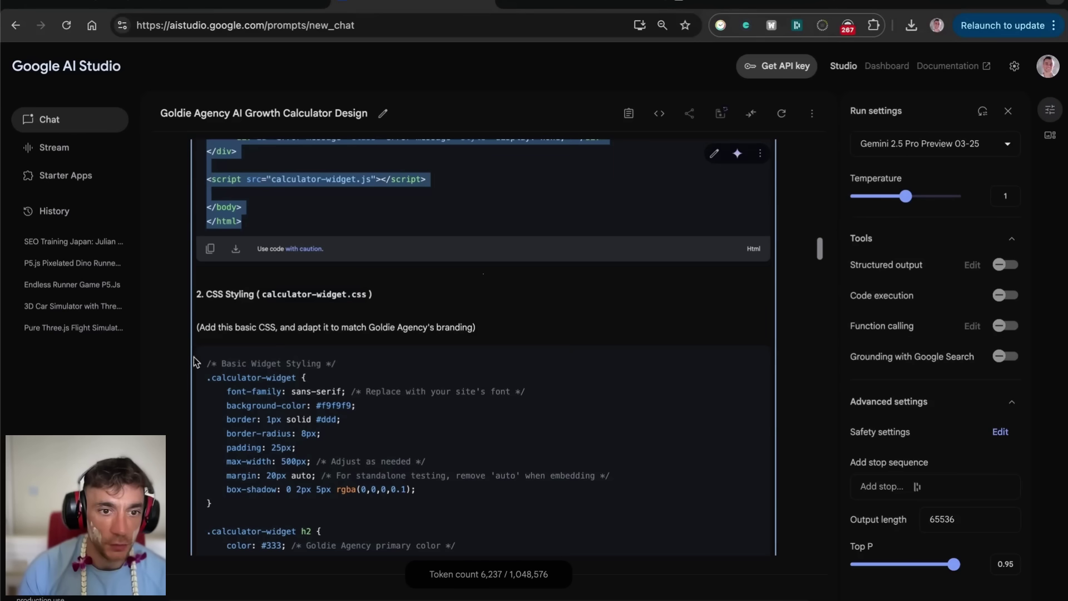
# Copy Gemini's calculator-widget.css code from the chat into Liveweave's CSS editor.
pyautogui.moveTo(200, 365); pyautogui.dragTo(500, 439)
pyautogui.scroll(-20, 506, 445)
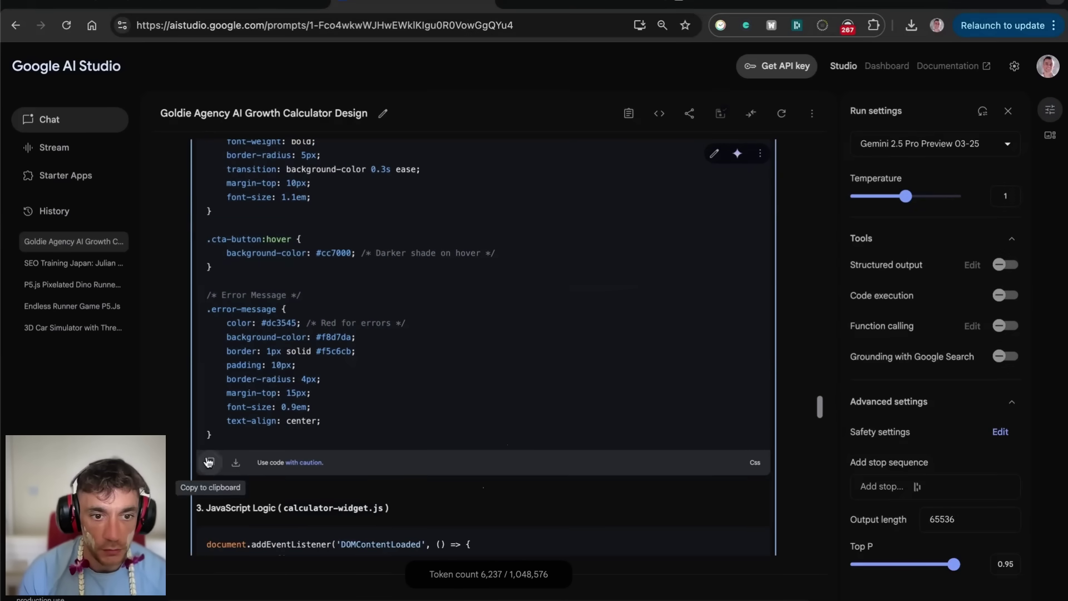
pyautogui.click(209, 465)
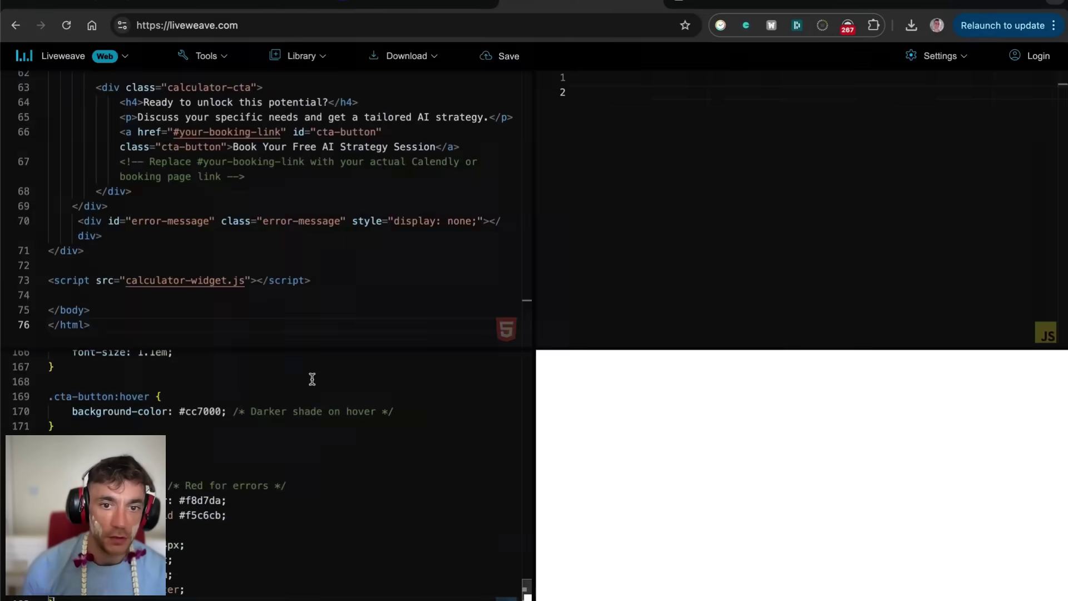
# Copy Gemini's calculator-widget.js code from the chat into Liveweave's JavaScript editor.
pyautogui.hotkey('ctrl', 'shift', 'Tab')
pyautogui.scroll(-12, 352, 382)
pyautogui.scroll(-5, 712, 248)
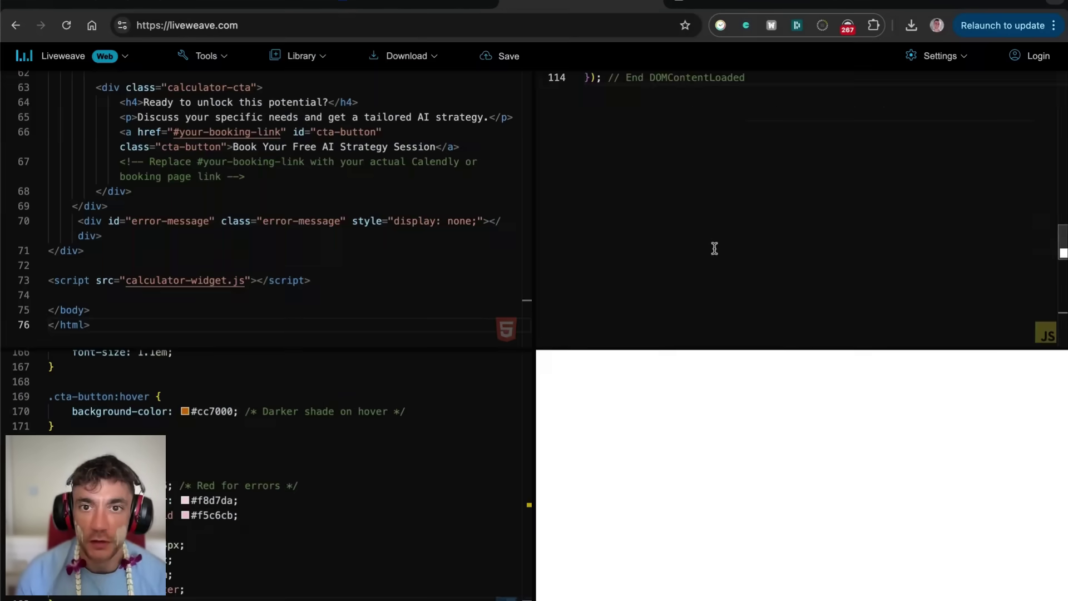
# Review the code and embedding instructions in Gemini's response, and view the rendered calculator in Liveweave.
pyautogui.hotkey('ctrl', 'shift', 'Tab')
pyautogui.scroll(20, 490, 347)
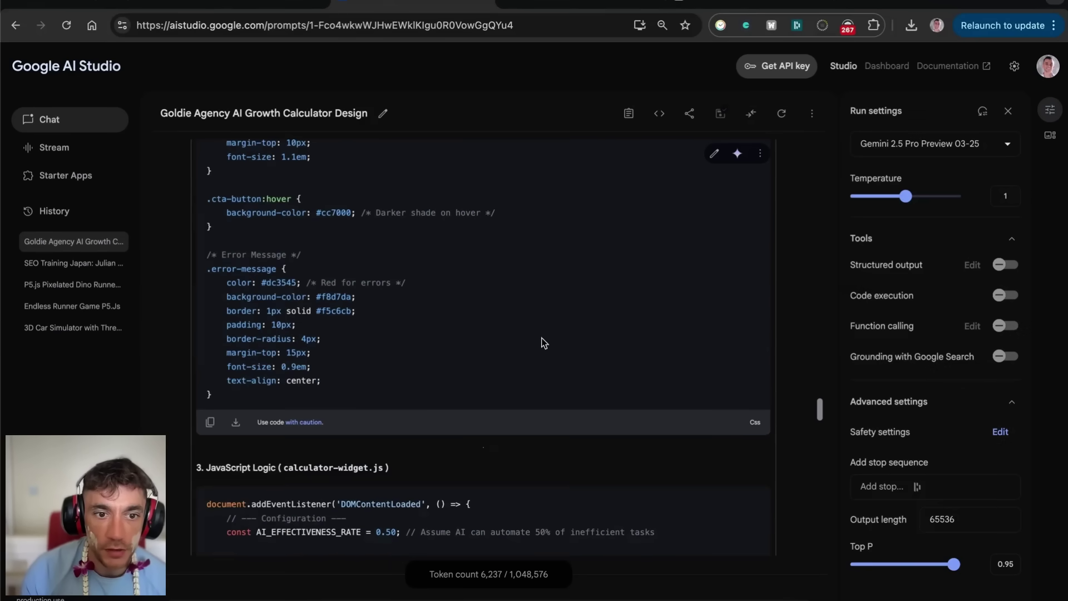
pyautogui.scroll(-20, 544, 340)
pyautogui.scroll(-5, 249, 477)
pyautogui.scroll(4, 279, 314)
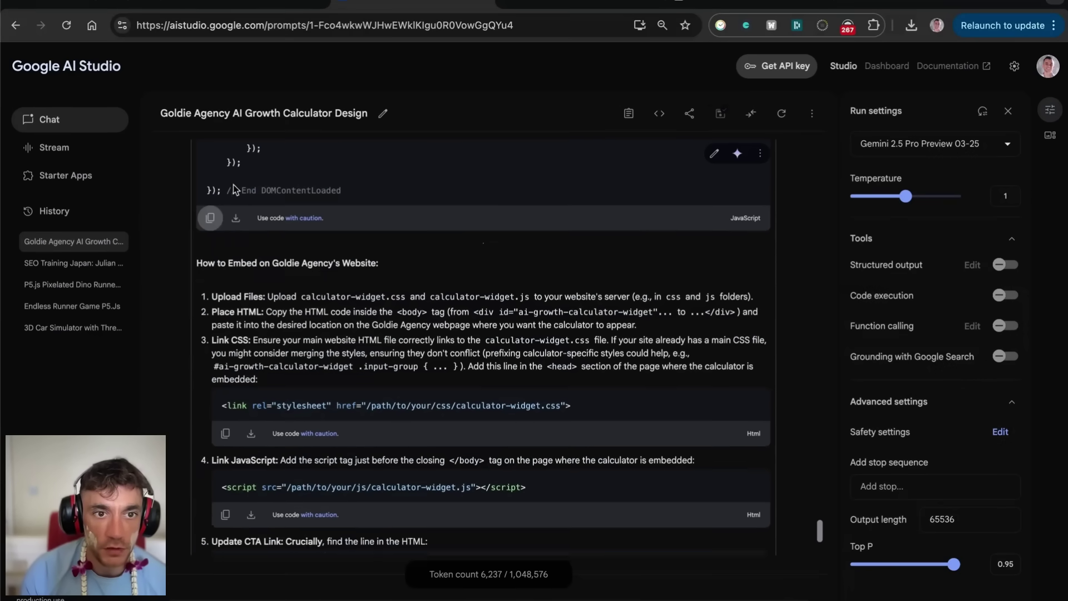
pyautogui.scroll(-4, 278, 314)
pyautogui.click(579, 5)
pyautogui.scroll(-1, 696, 358)
pyautogui.scroll(2, 696, 355)
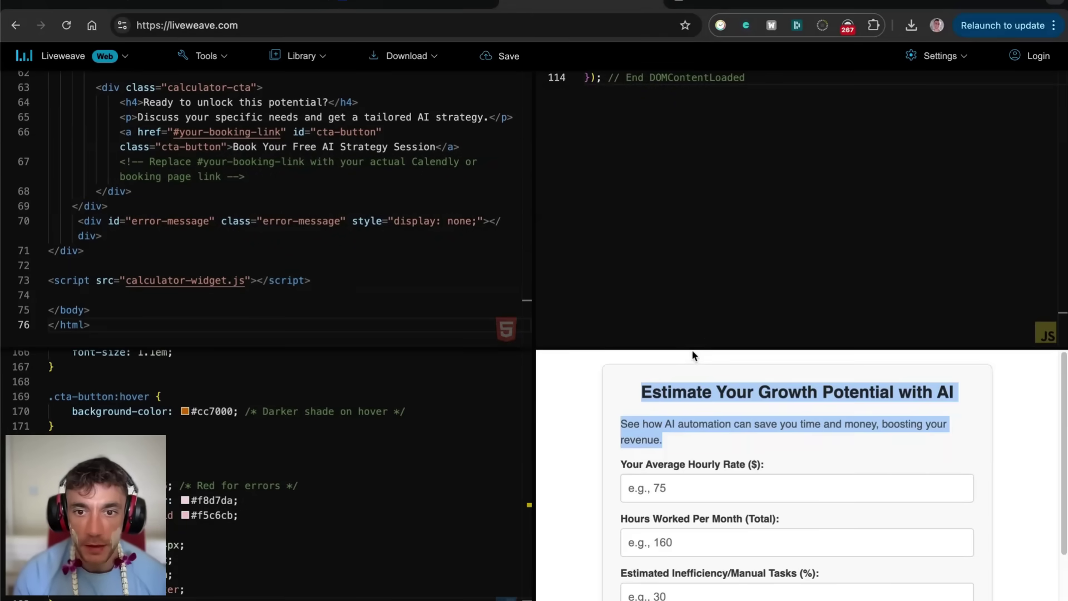
# Test Gemini's calculator with an hourly rate of 75, 10 hours per month and 10% inefficiency, and examine the results.
pyautogui.click(744, 205)
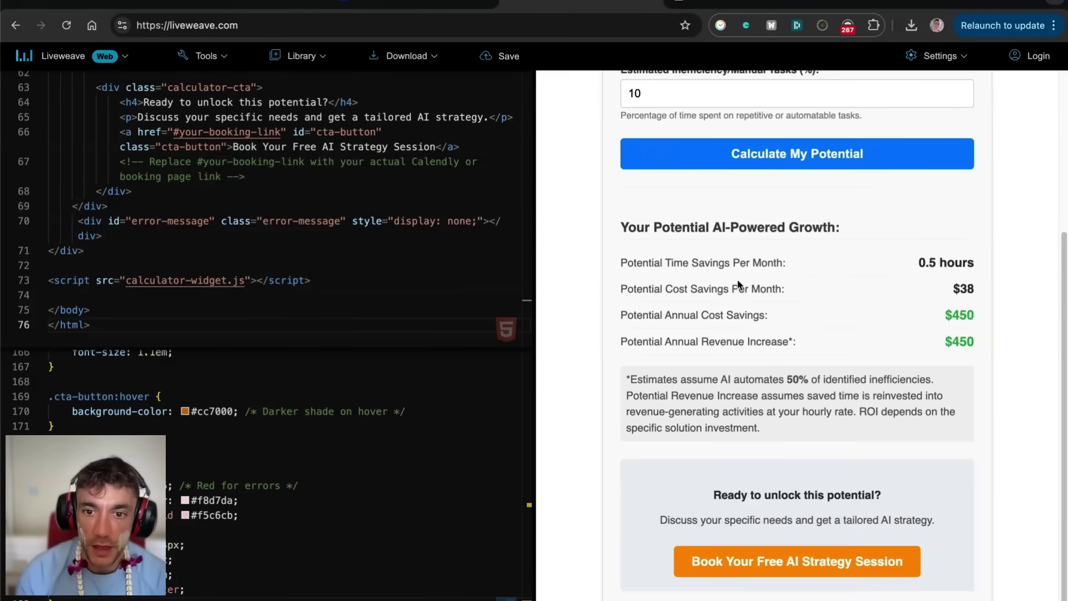
pyautogui.moveTo(620, 224); pyautogui.dragTo(941, 497)
pyautogui.click(941, 500)
pyautogui.scroll(4, 696, 239)
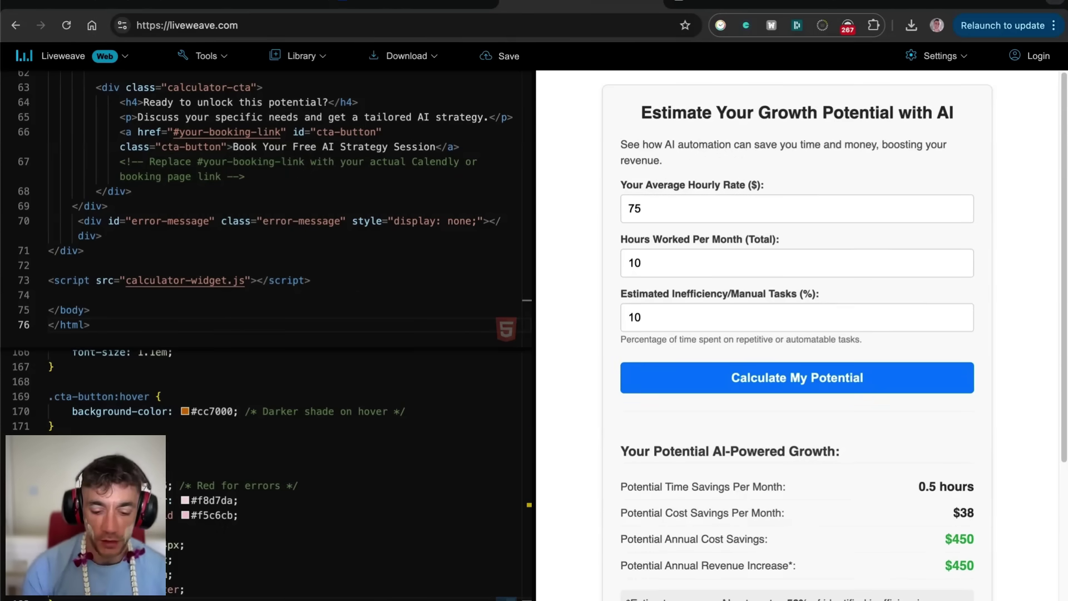
# Open a second liveweave.com playground in a new tab.
pyautogui.hotkey('ctrl', 't')
pyautogui.write('liveweave.com')
pyautogui.press('Return')
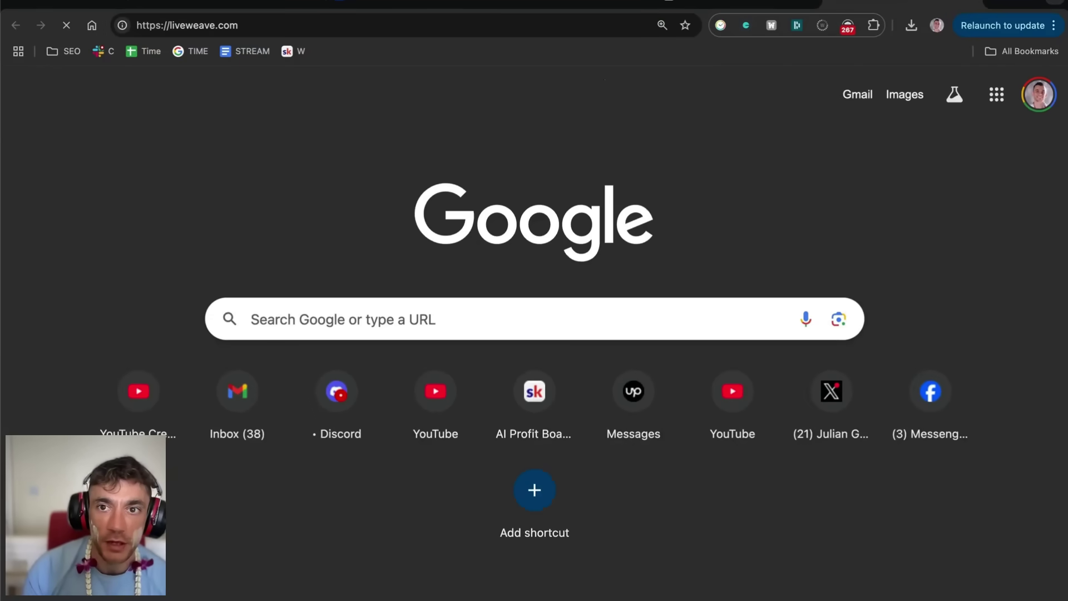
# Return to the Optimus Alpha chat containing the cut-off calculator code and send the message "do again".
pyautogui.click(242, 4)
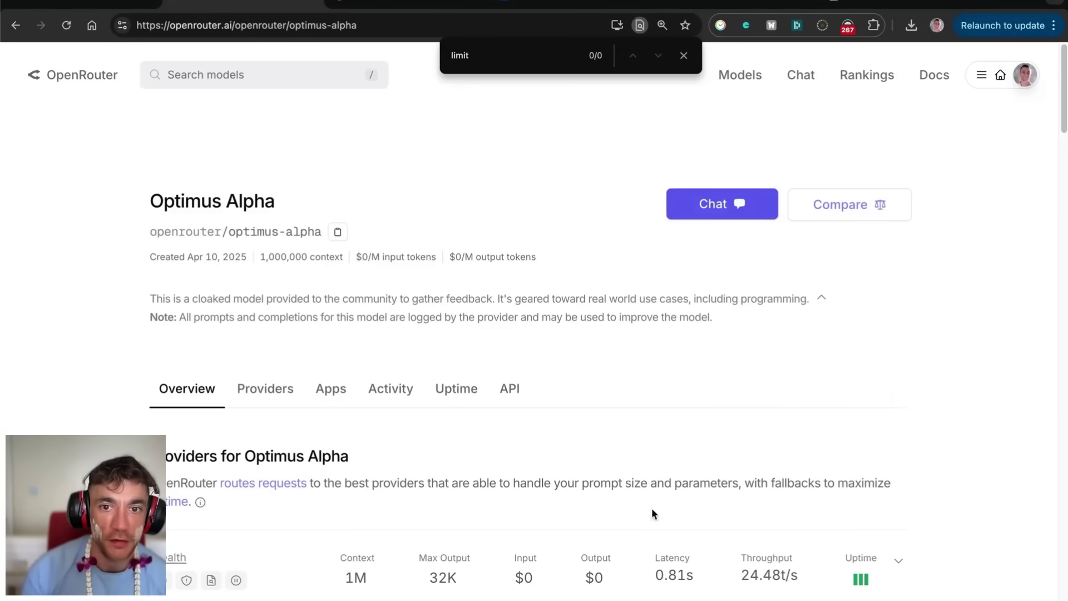
pyautogui.click(801, 74)
pyautogui.click(684, 55)
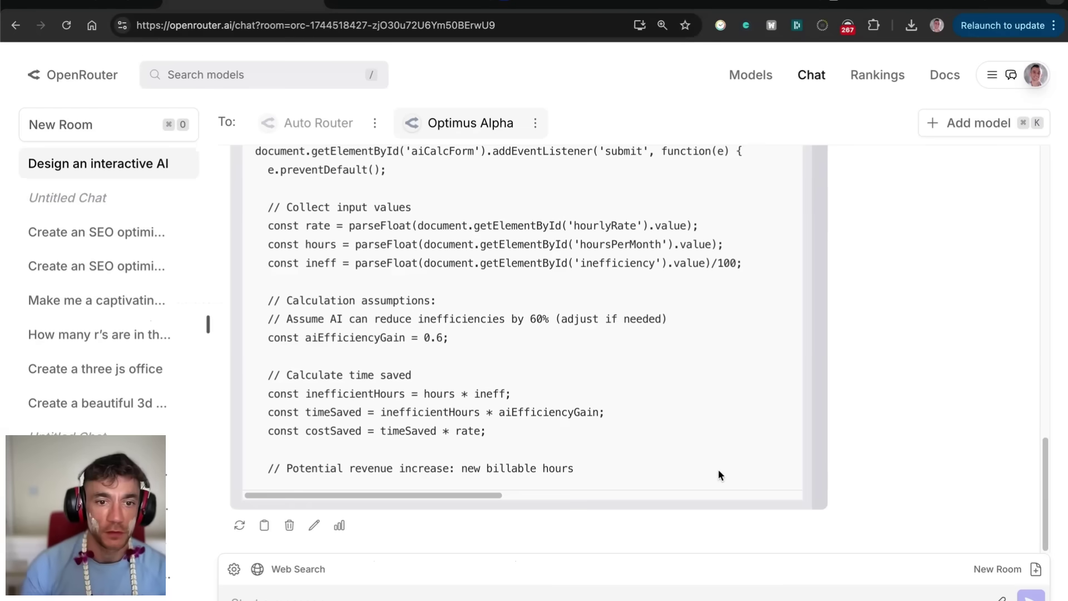
pyautogui.click(530, 594)
pyautogui.write('do do again')
pyautogui.press('Return')
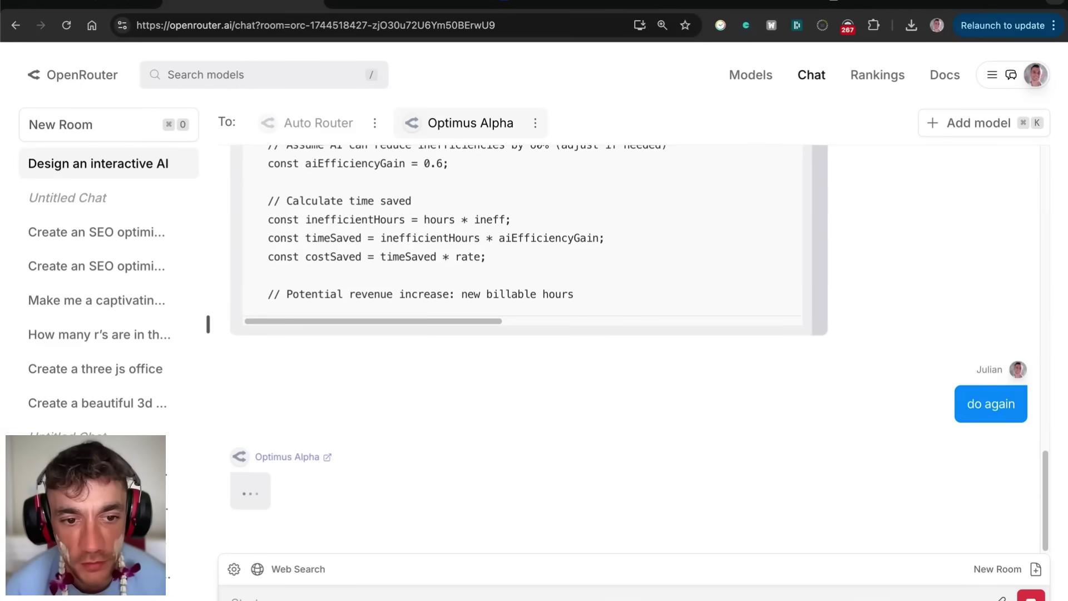
# Copy Optimus Alpha's regenerated HTML widget code into the second Liveweave playground and enlarge the preview pane.
pyautogui.scroll(4, 789, 284)
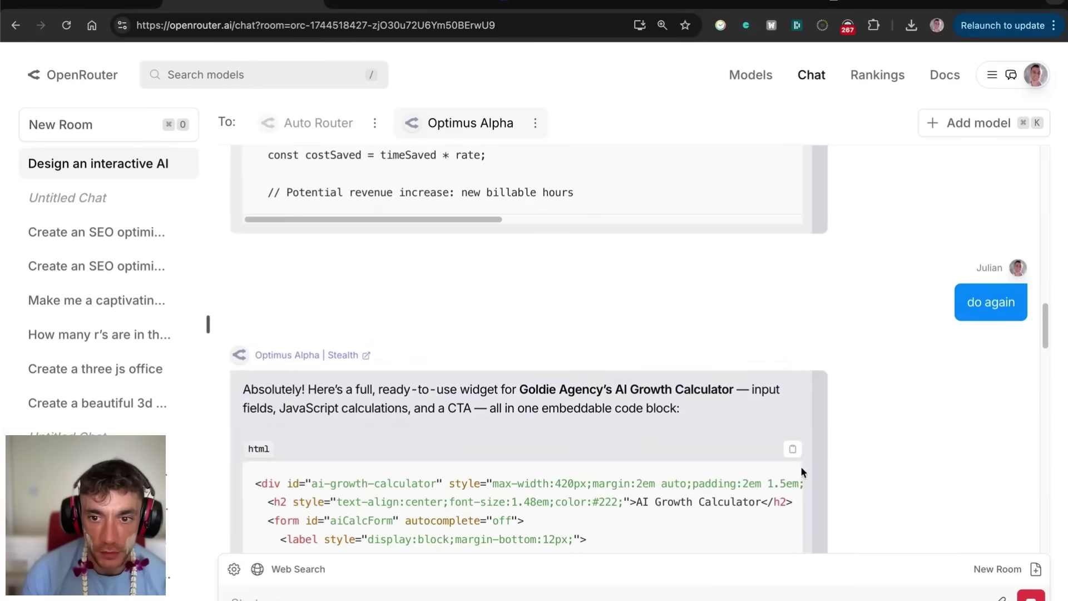
pyautogui.click(793, 447)
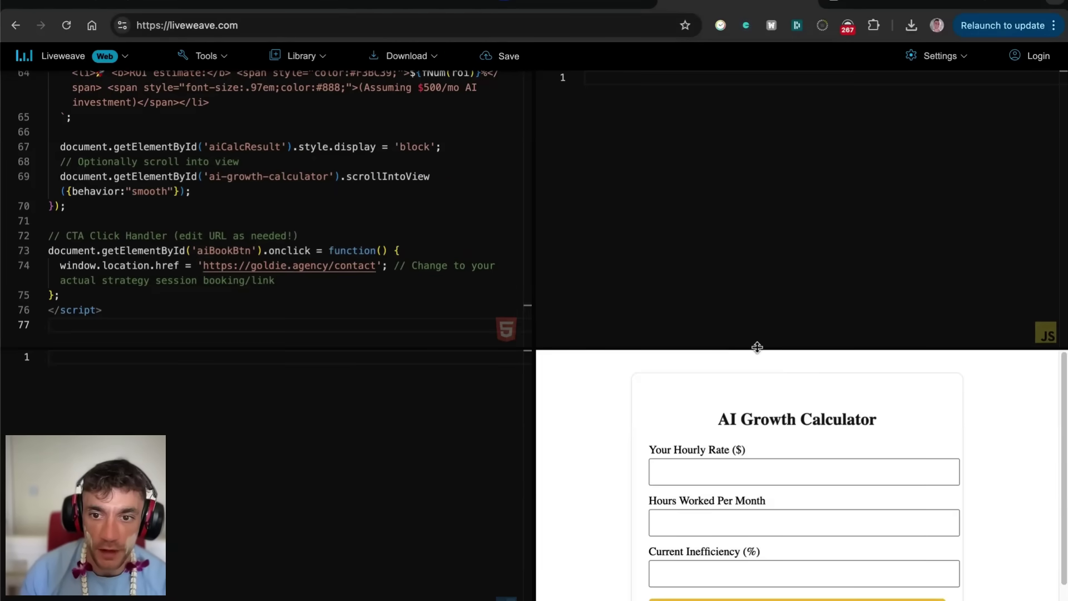
pyautogui.moveTo(758, 347); pyautogui.dragTo(759, 94)
# Calculate the savings in Optimus Alpha's calculator with an hourly rate of 10, 100 hours per month and 100% inefficiency.
pyautogui.click(785, 227)
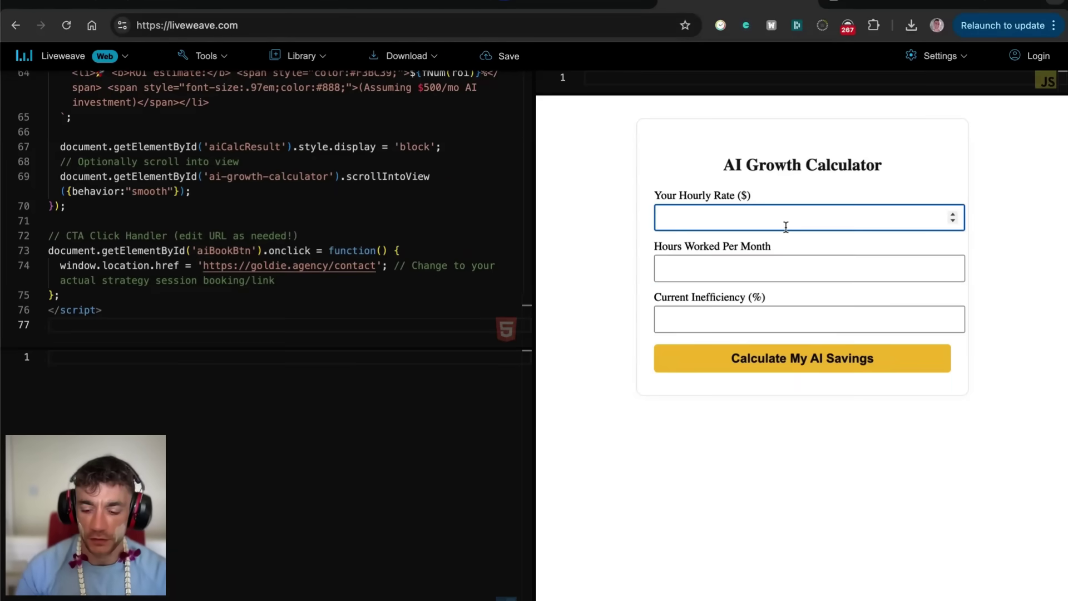
pyautogui.press('Tab')
pyautogui.write('100')
pyautogui.press('Tab')
pyautogui.write('100')
pyautogui.press('Return')
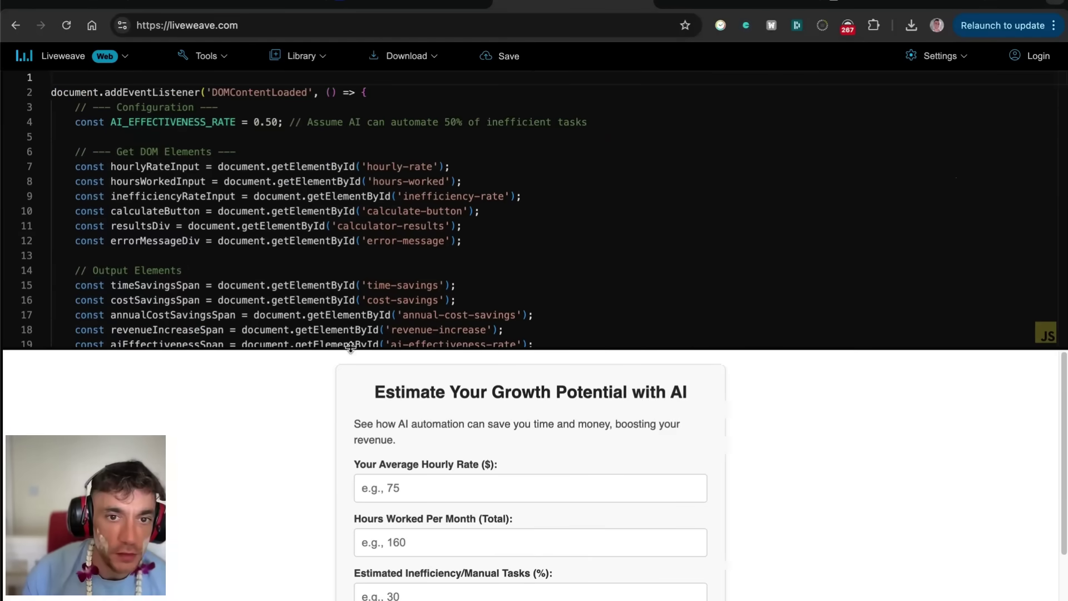
# Expand the preview of Gemini's calculator to fill the Liveweave workspace and examine its design.
pyautogui.click(374, 58)
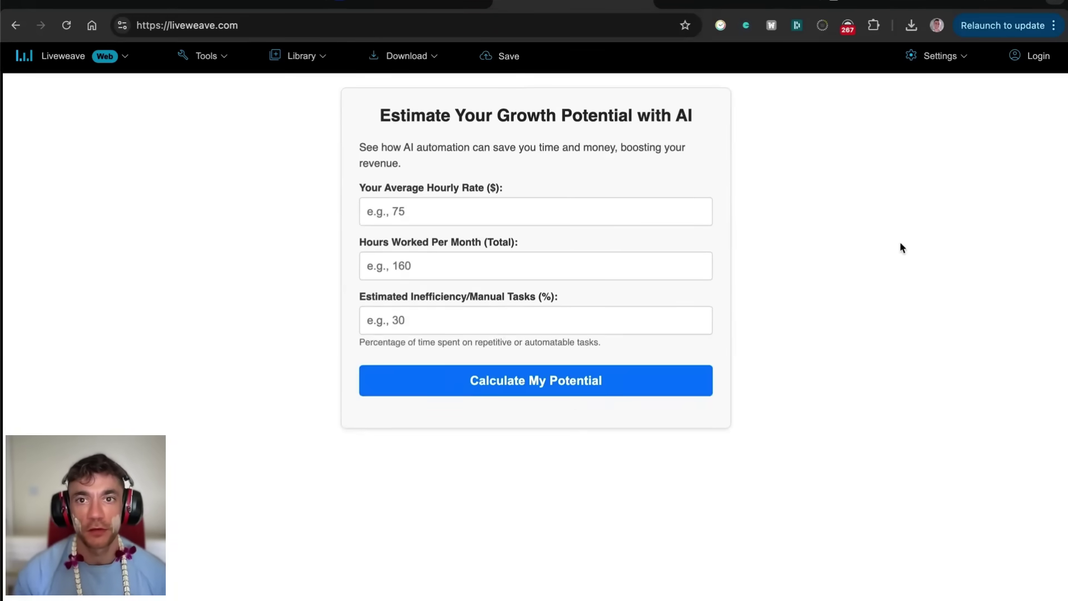
pyautogui.click(316, 58)
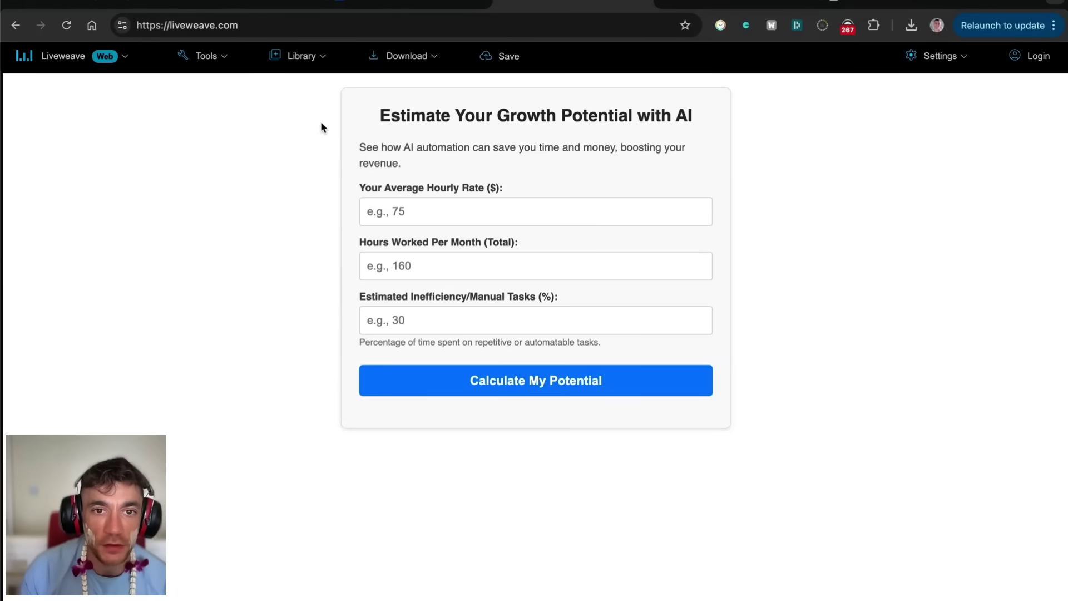
pyautogui.moveTo(323, 124); pyautogui.dragTo(755, 402)
pyautogui.click(755, 401)
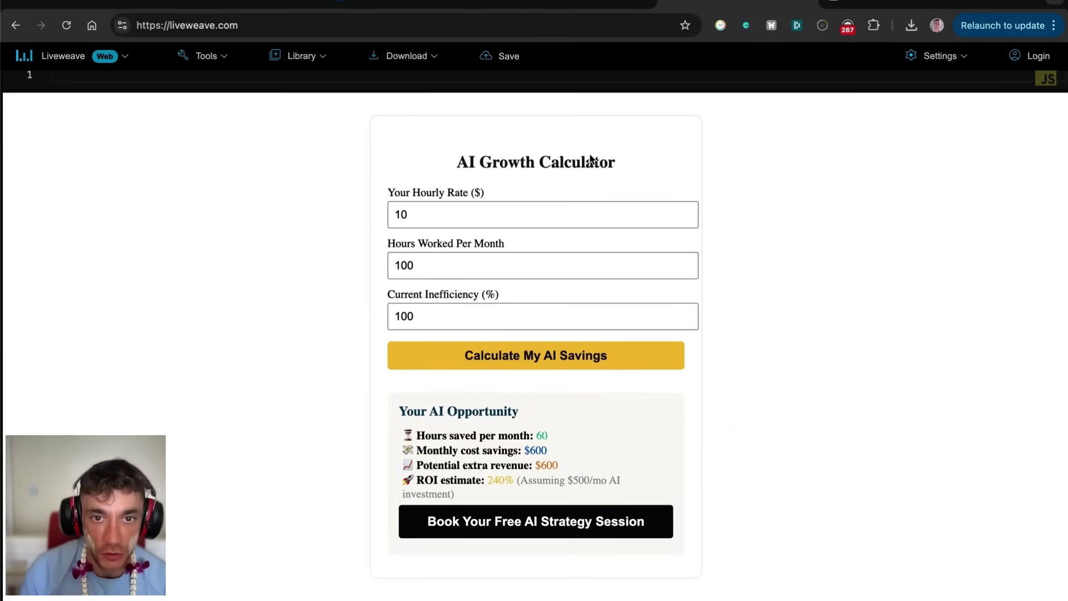
# Examine Optimus Alpha's calculator in Liveweave, including its heading, input fields, button and savings results, against Gemini's version.
pyautogui.moveTo(590, 160); pyautogui.dragTo(629, 209)
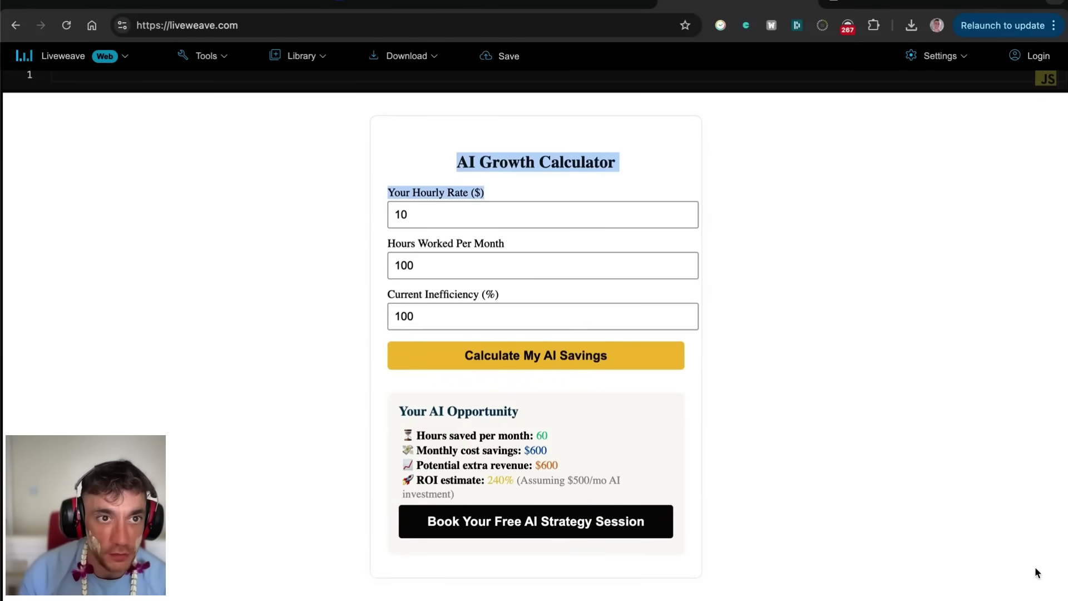
pyautogui.click(964, 469)
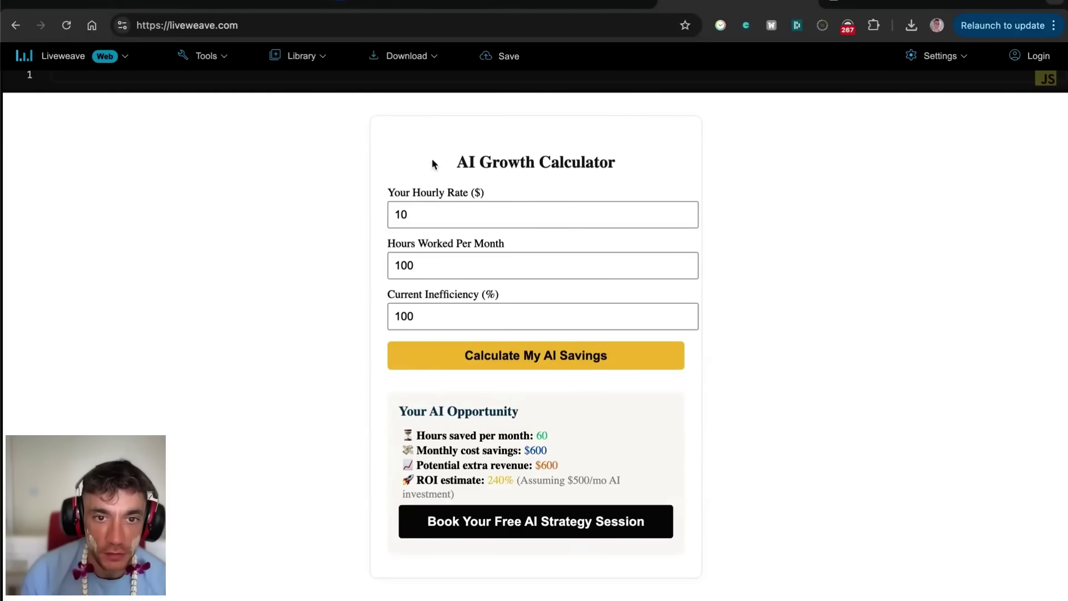
pyautogui.moveTo(419, 161); pyautogui.dragTo(621, 169)
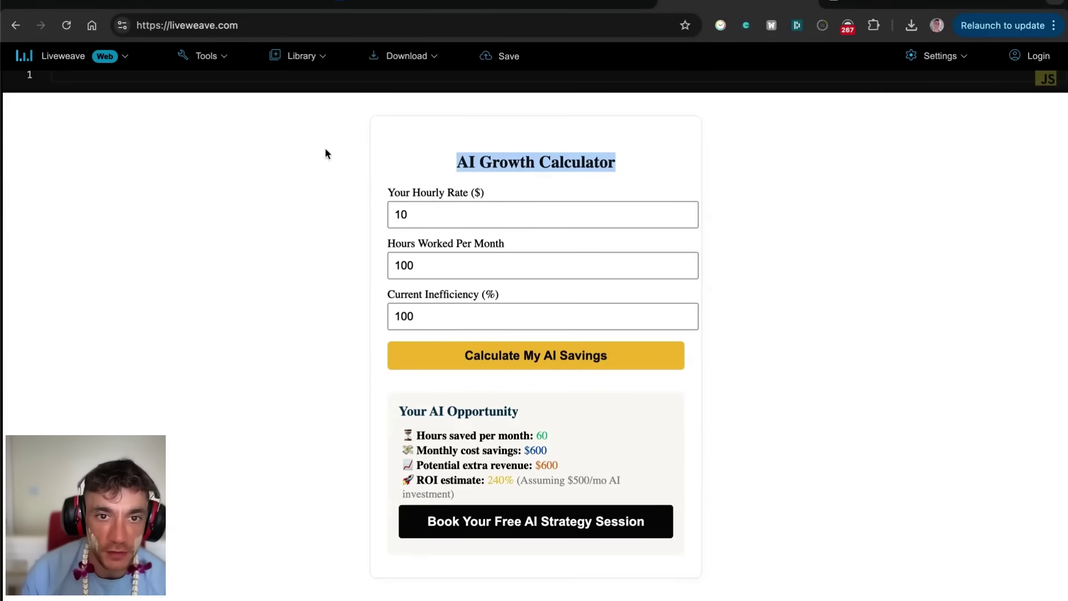
pyautogui.moveTo(385, 192); pyautogui.dragTo(552, 198)
pyautogui.click(437, 215)
pyautogui.click(392, 247)
pyautogui.click(396, 264)
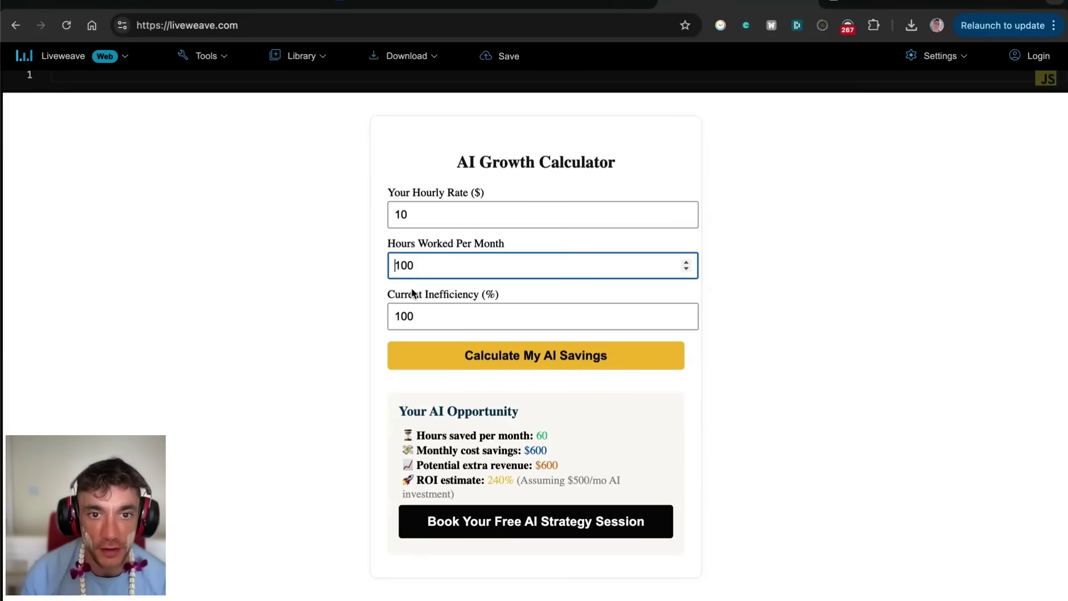
pyautogui.click(388, 340)
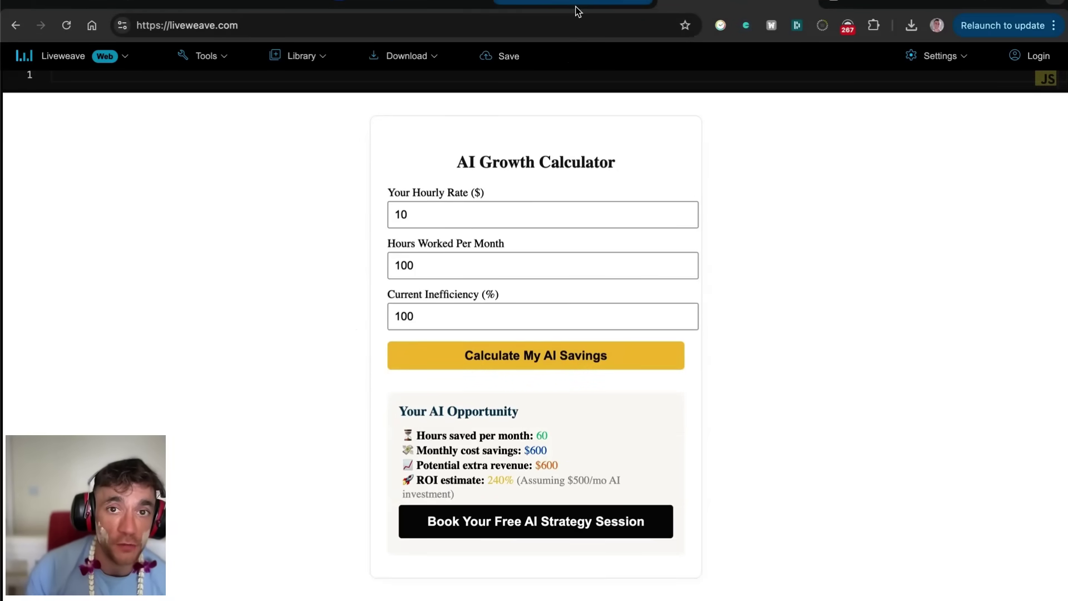
# Return to the Optimus Alpha VS Gemini 2.5 Pro lesson on Skool and review its title and test prompts from the beginning.
pyautogui.click(684, 6)
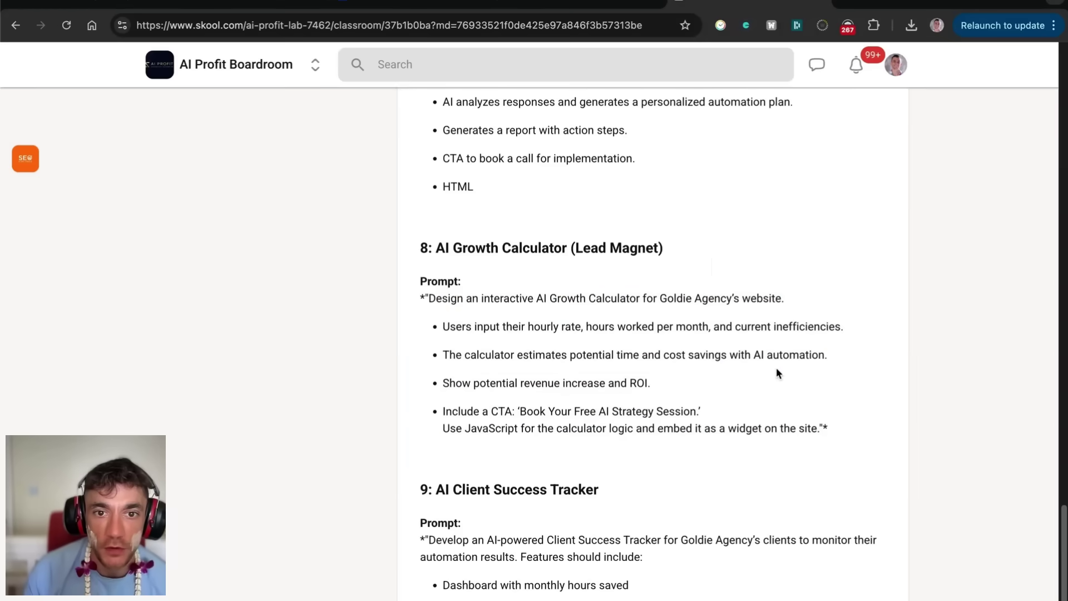
pyautogui.scroll(1, 773, 400)
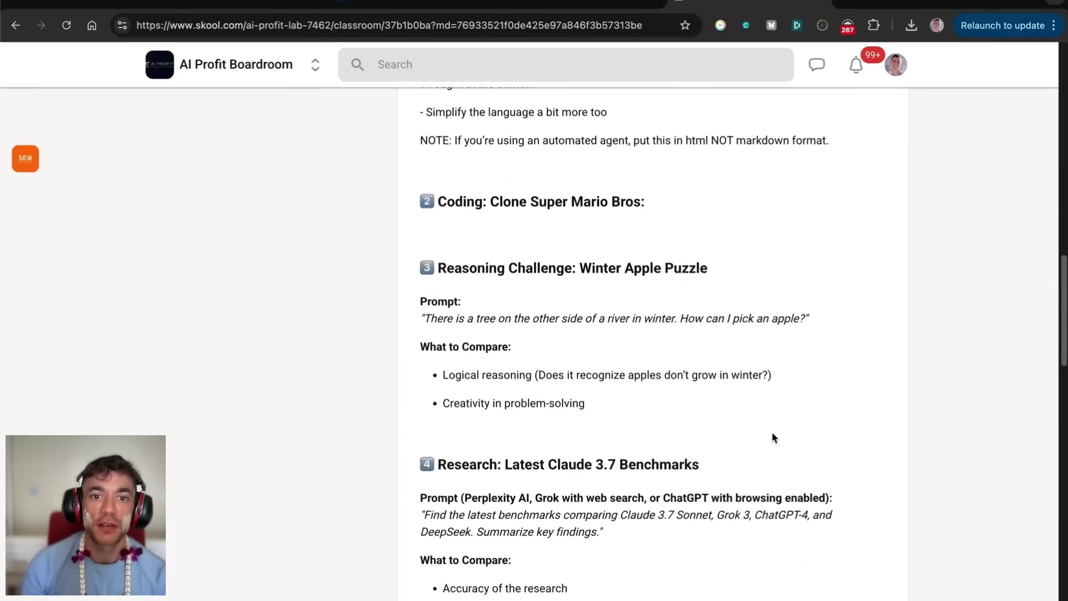
pyautogui.scroll(10, 772, 432)
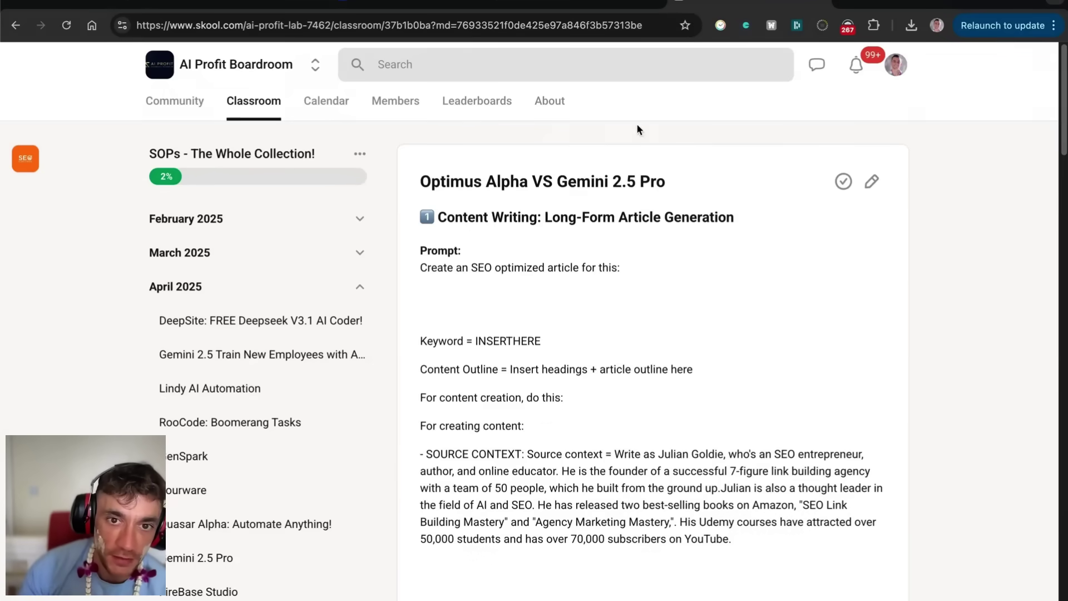
pyautogui.scroll(-15, 607, 223)
pyautogui.scroll(15, 591, 260)
pyautogui.moveTo(404, 170); pyautogui.dragTo(529, 184)
pyautogui.moveTo(666, 182); pyautogui.dragTo(560, 188)
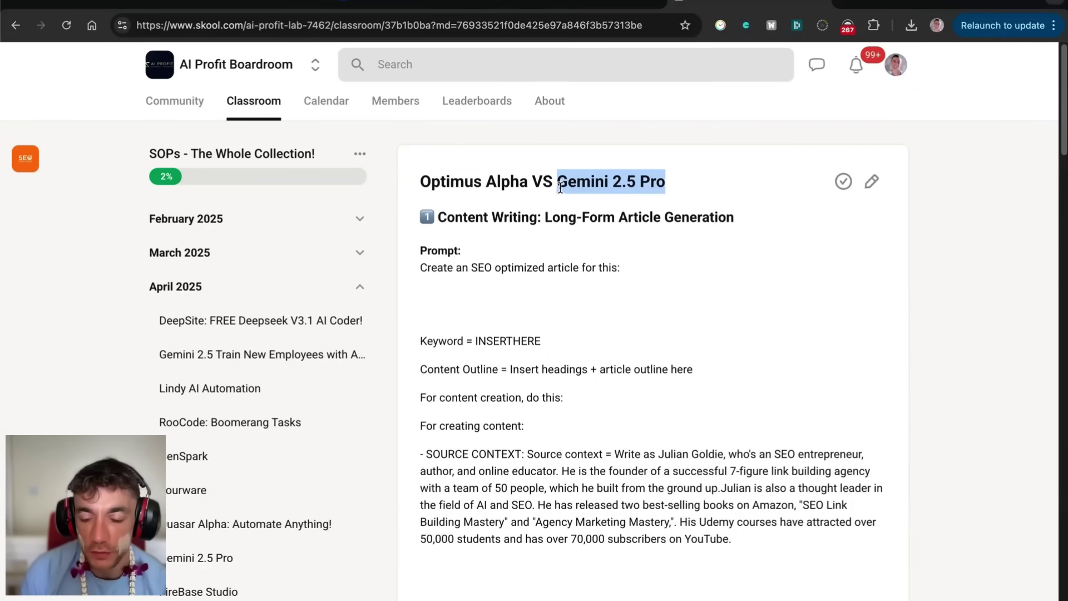
pyautogui.scroll(-2, 595, 268)
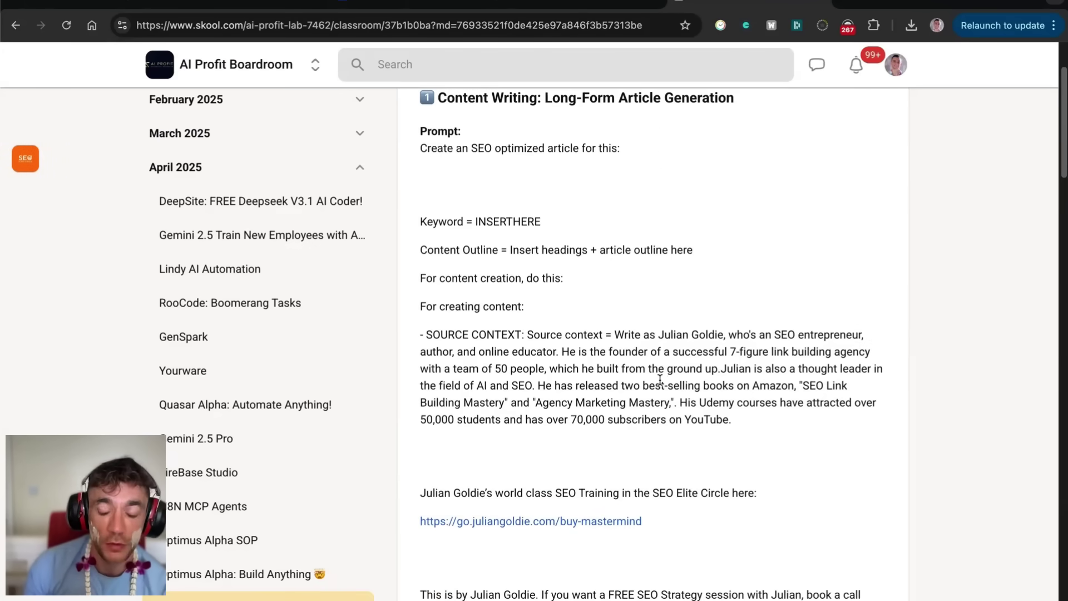
pyautogui.scroll(2, 684, 201)
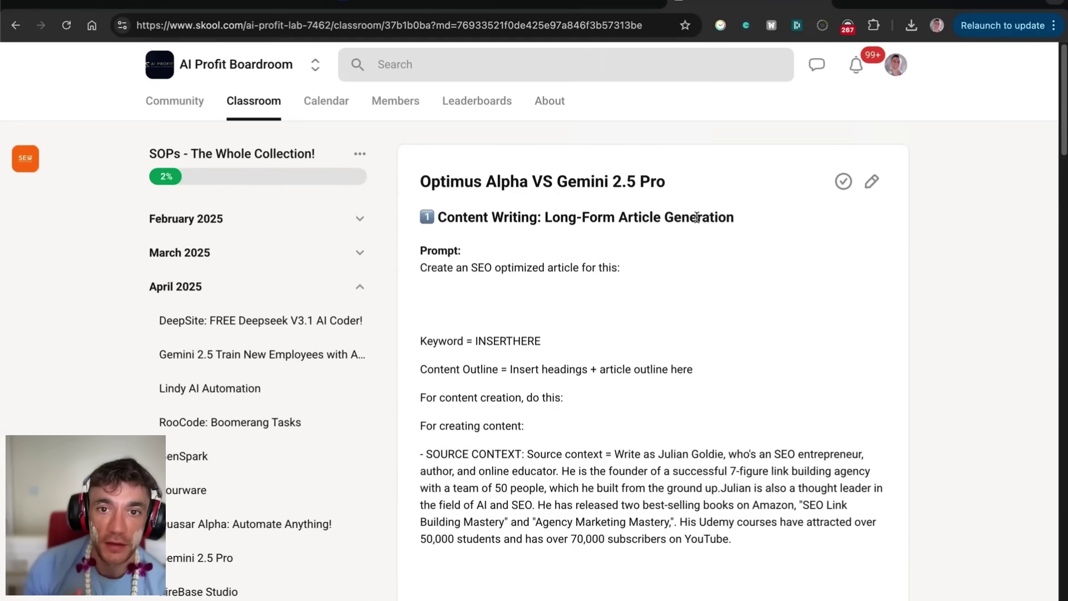
pyautogui.moveTo(670, 185); pyautogui.dragTo(556, 183)
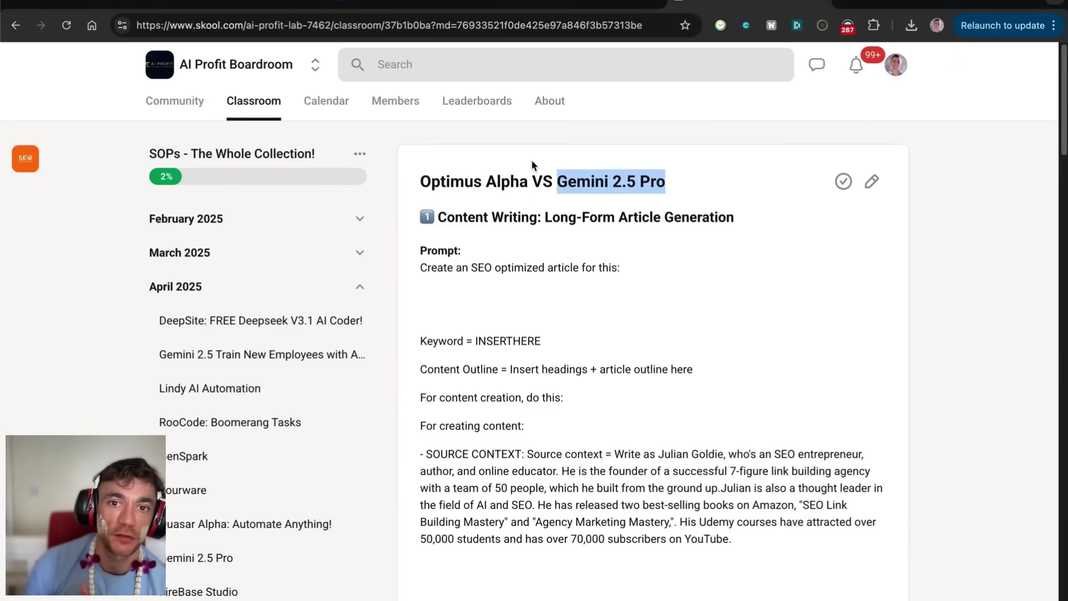
pyautogui.click(631, 162)
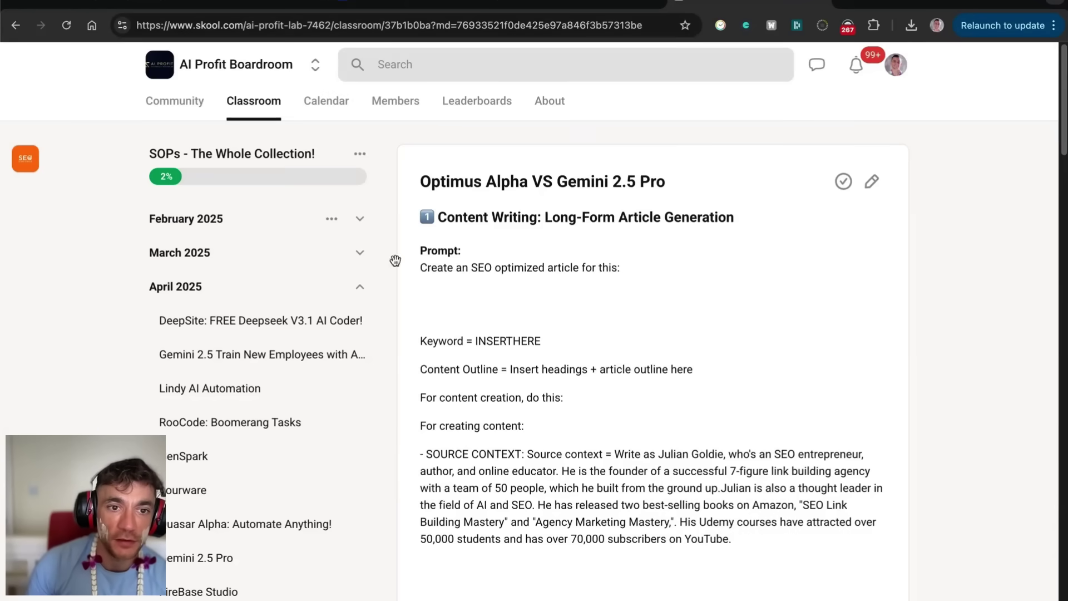
# Open the Optimus Alpha: Build Anything lesson in the April 2025 section and review its examples and SOP links.
pyautogui.scroll(-6, 541, 374)
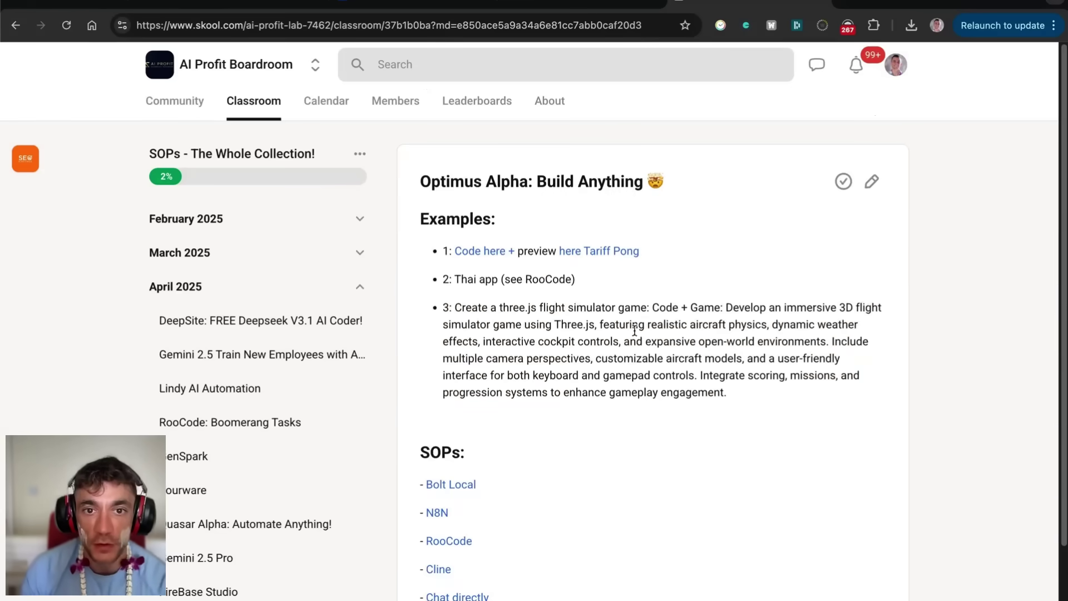
pyautogui.scroll(-2, 449, 295)
pyautogui.moveTo(416, 328); pyautogui.dragTo(510, 342)
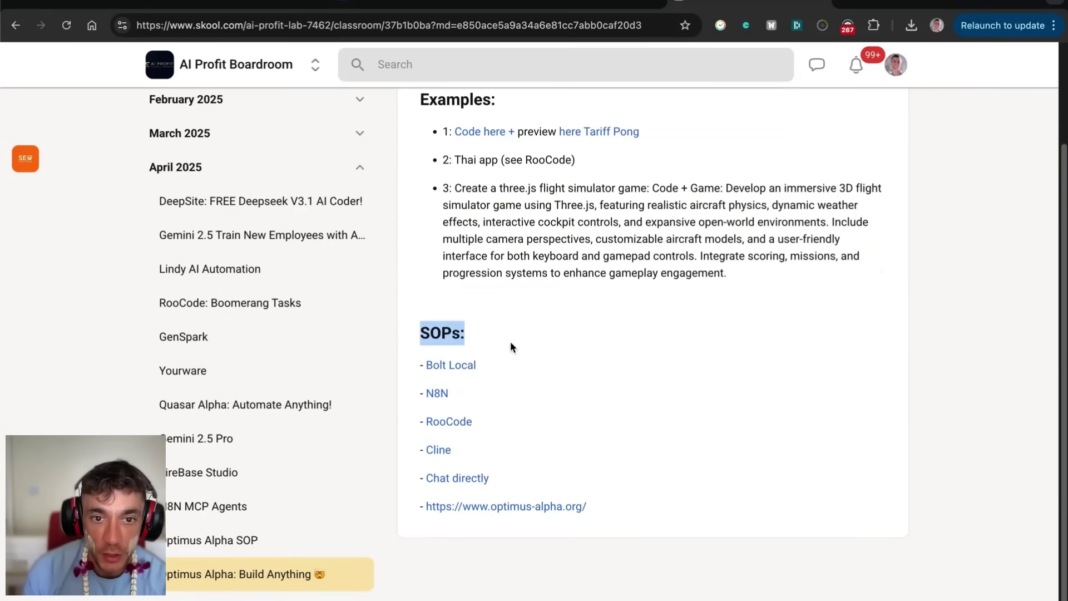
pyautogui.click(431, 344)
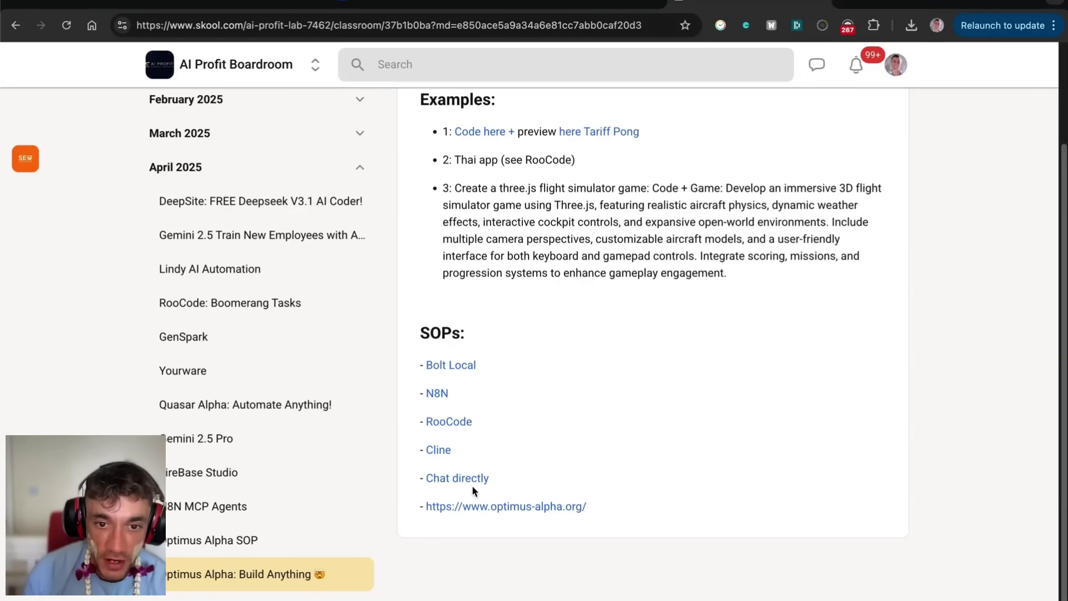
# Open the N8N SOP link and examine the 7 N8N AI AGENTS! lesson, including its video and resources.
pyautogui.click(448, 392)
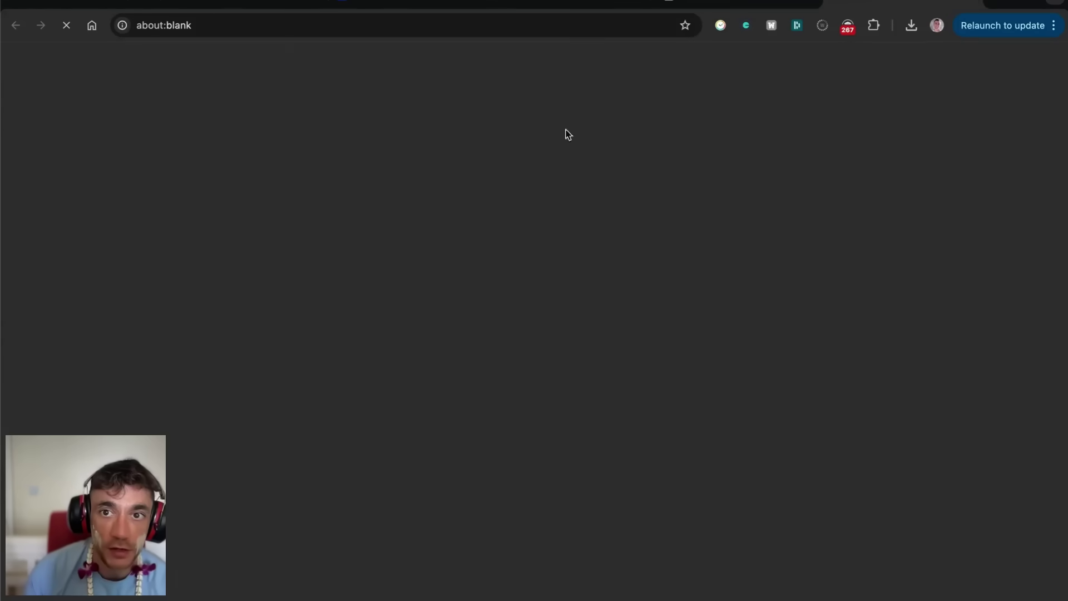
pyautogui.scroll(-6, 427, 314)
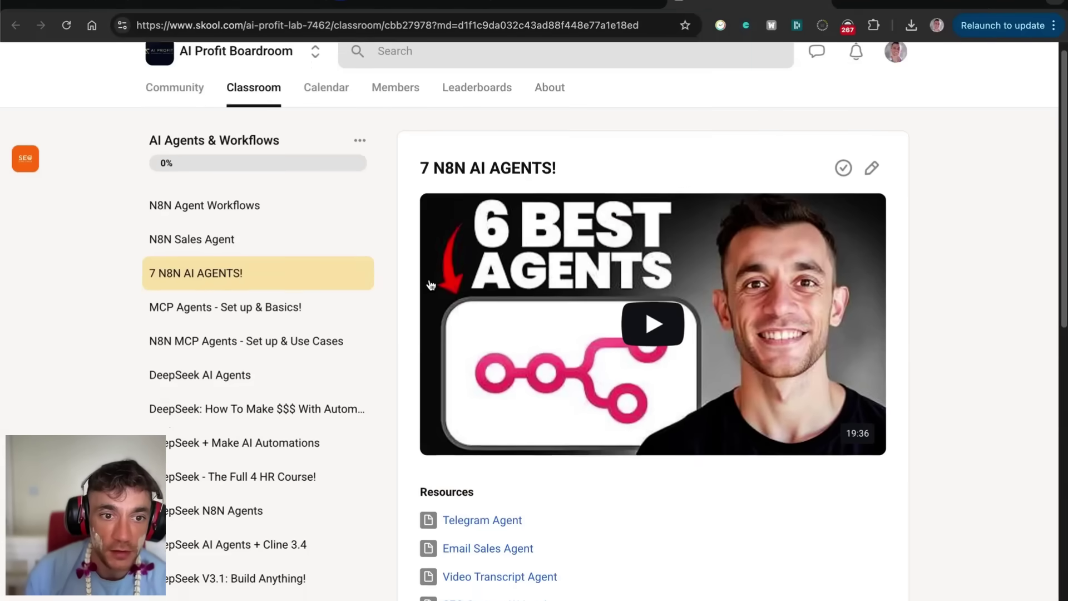
pyautogui.scroll(-6, 436, 445)
pyautogui.scroll(1, 445, 493)
pyautogui.scroll(12, 488, 489)
pyautogui.scroll(-5, 466, 382)
pyautogui.moveTo(406, 217); pyautogui.dragTo(615, 422)
pyautogui.click(705, 400)
pyautogui.scroll(5, 624, 346)
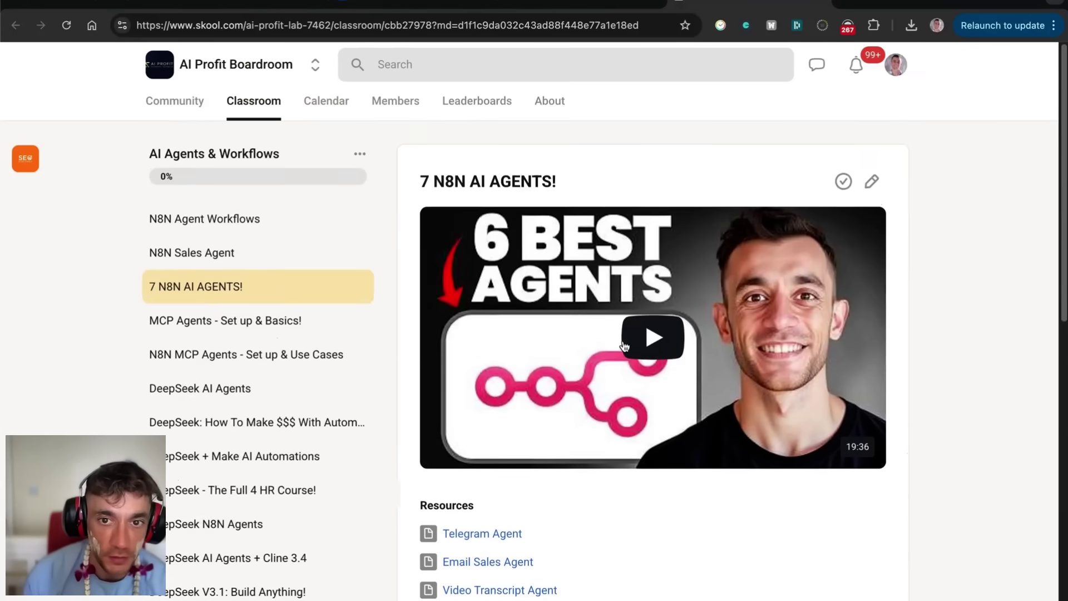
# View the AI Profit Boardroom's About page and read through its membership offer and guarantee details.
pyautogui.click(547, 96)
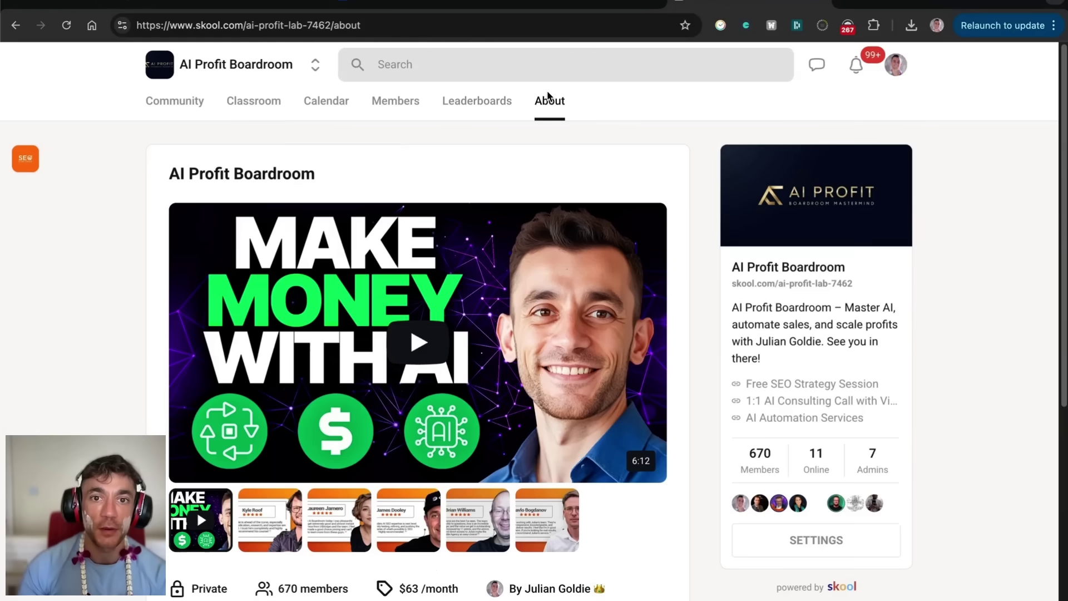
pyautogui.scroll(-7, 660, 347)
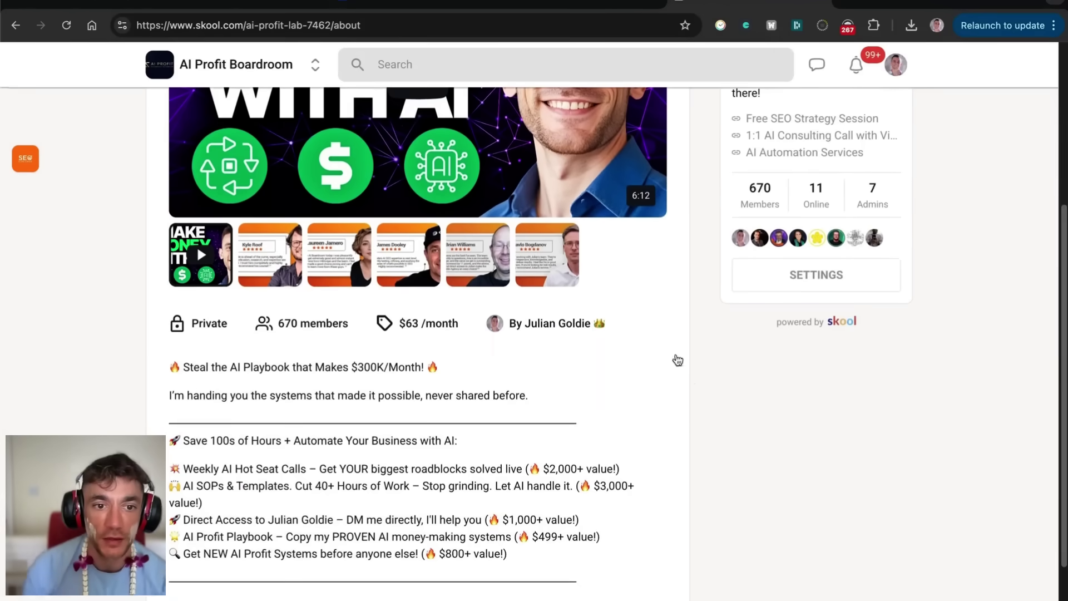
pyautogui.scroll(7, 689, 368)
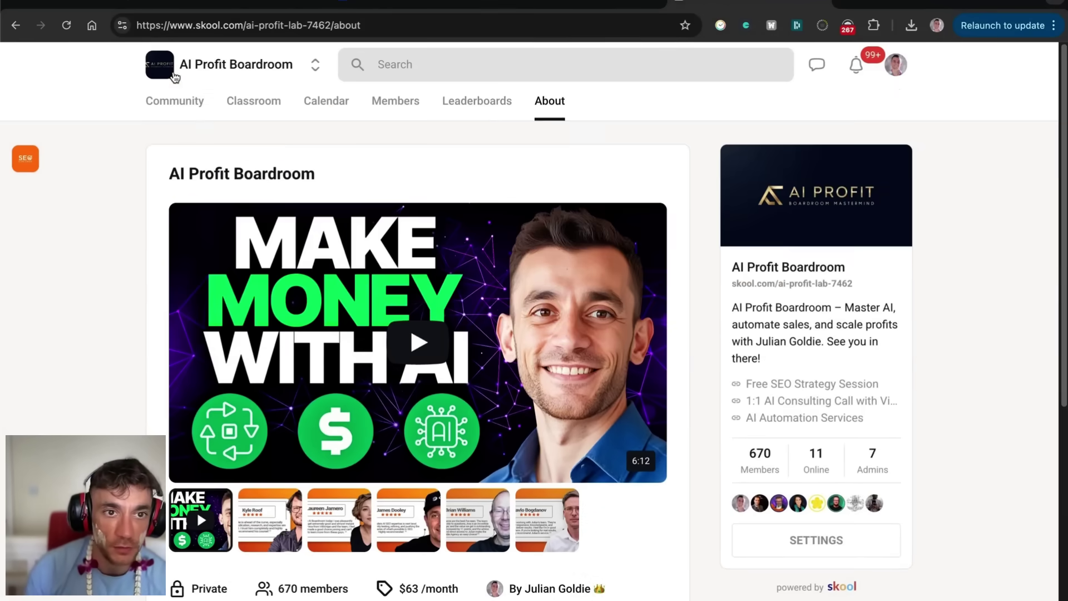
pyautogui.scroll(-7, 688, 320)
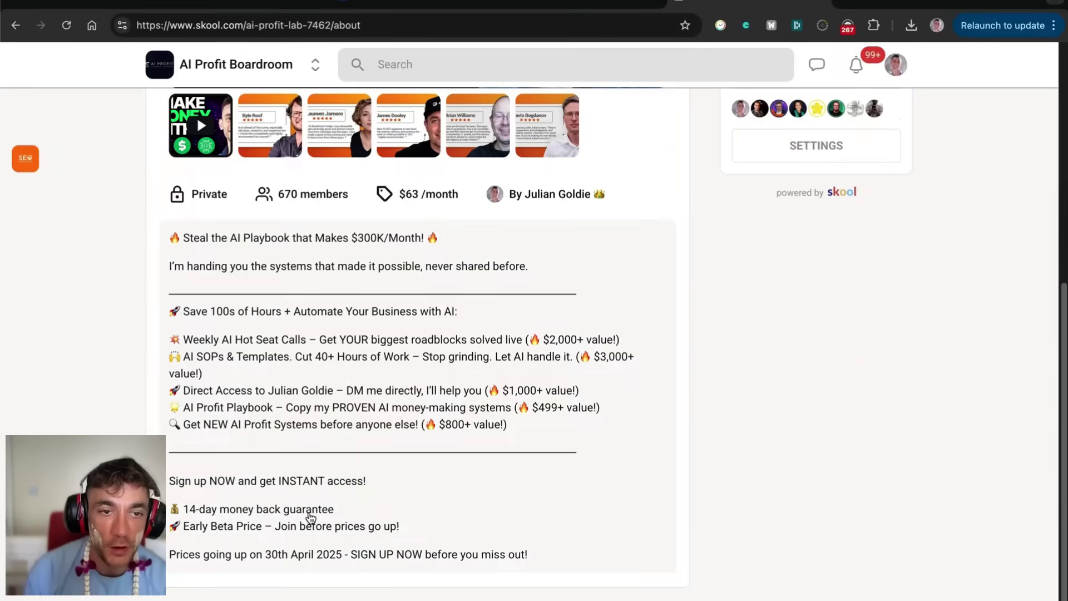
pyautogui.scroll(7, 687, 321)
# Browse the AI Profit Boardroom's community feed, including the pinned posts, member questions and 30-day leaderboard.
pyautogui.click(174, 112)
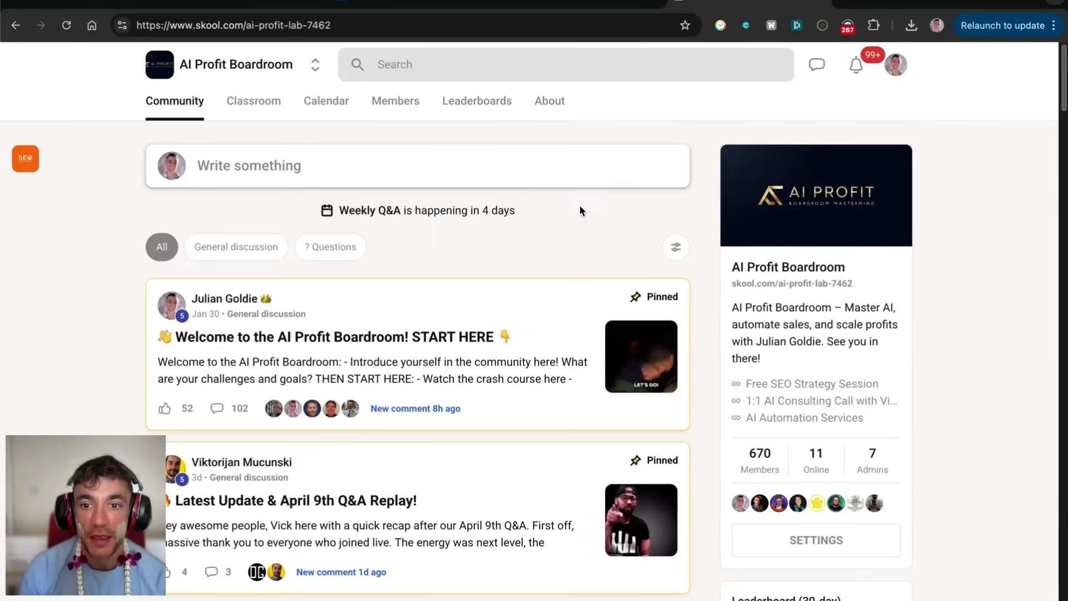
pyautogui.scroll(-4, 679, 396)
pyautogui.scroll(-2, 710, 296)
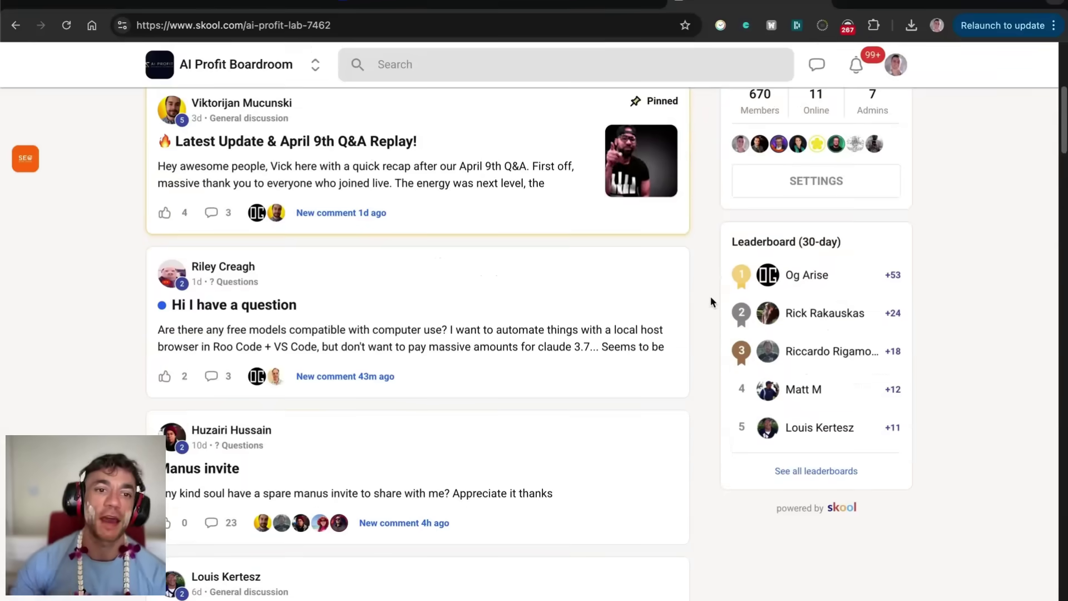
pyautogui.scroll(7, 677, 303)
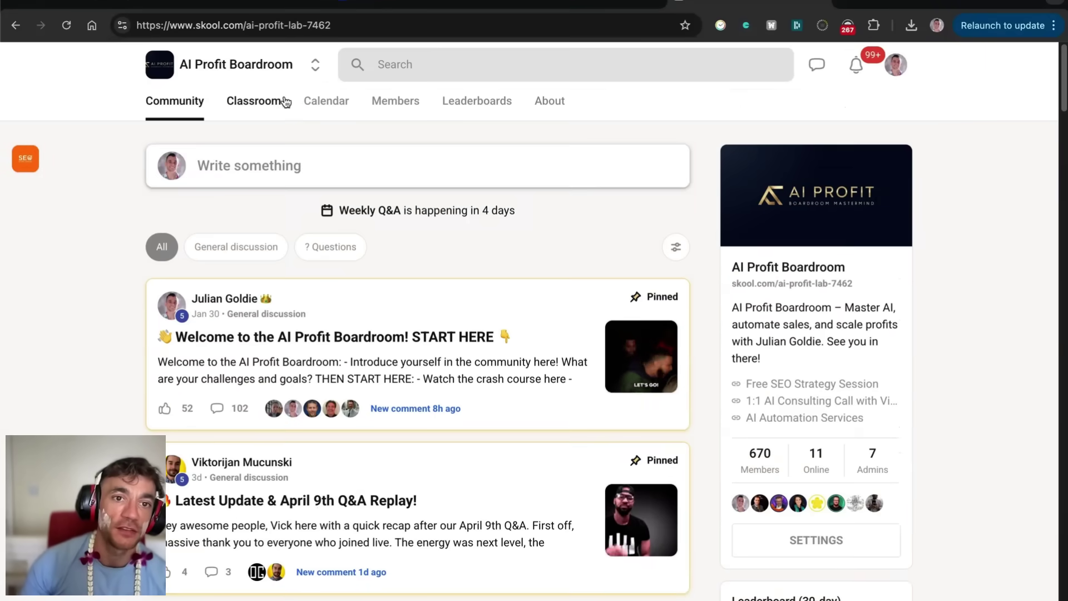
# View the community's Weekly Q&A calendar, then look through the full course catalogue in the classroom.
pyautogui.click(370, 211)
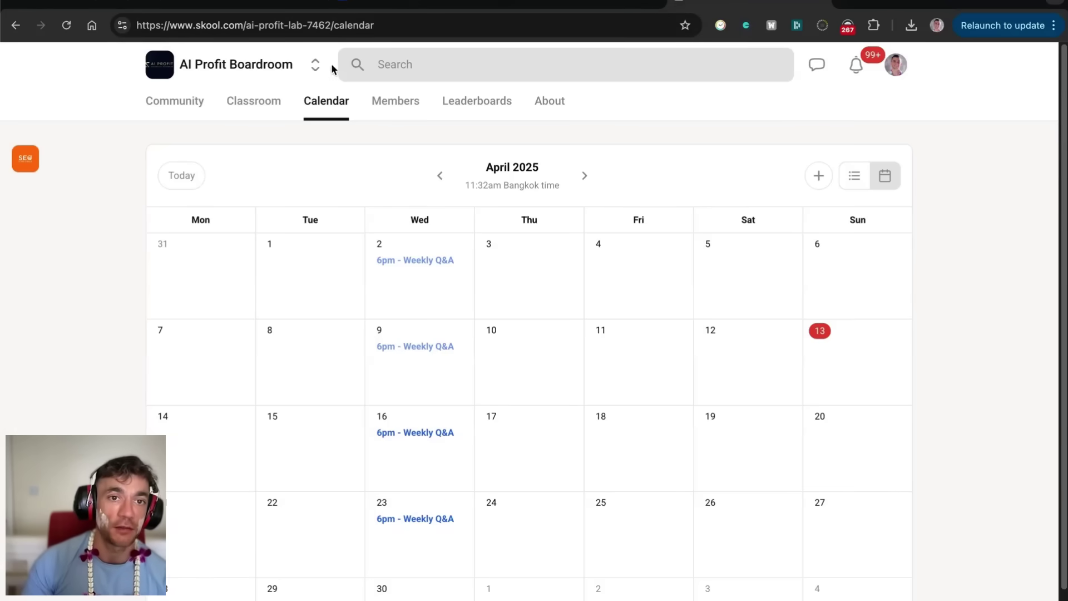
pyautogui.click(262, 107)
pyautogui.click(557, 104)
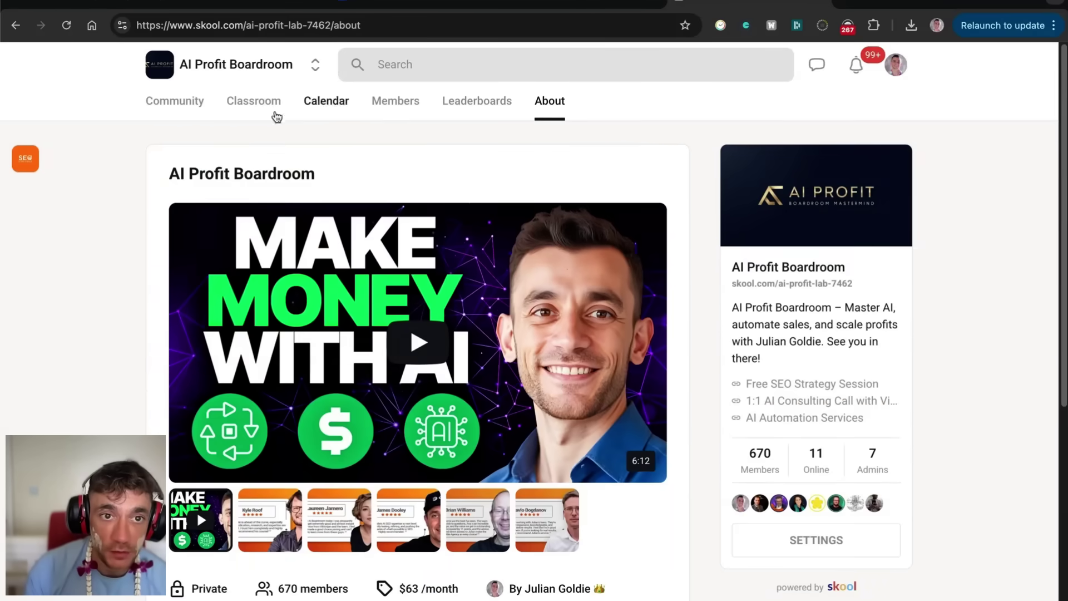
pyautogui.click(245, 104)
pyautogui.scroll(-10, 479, 390)
pyautogui.scroll(10, 842, 315)
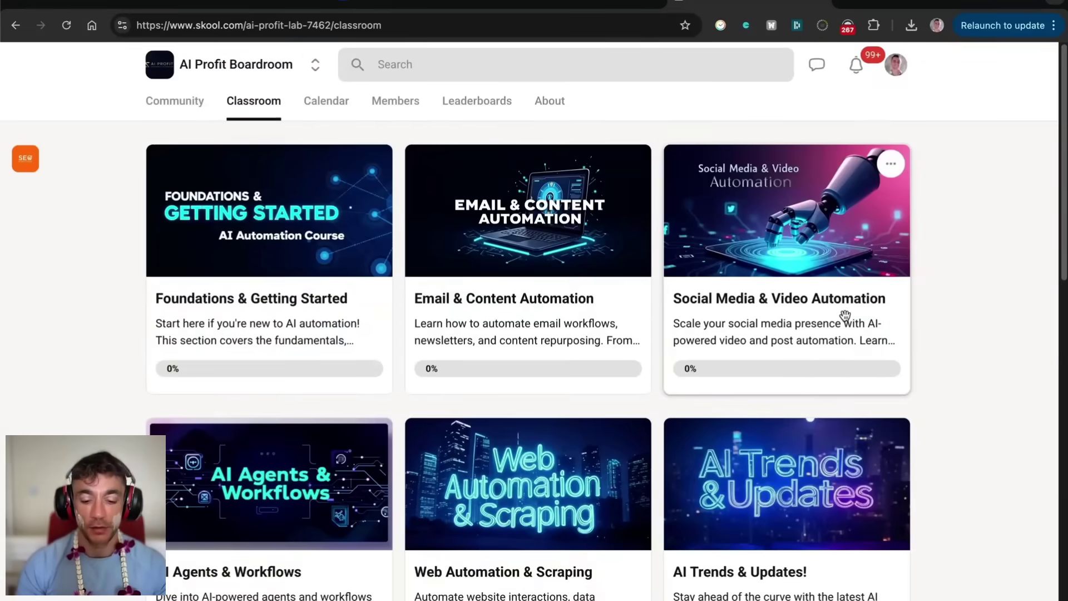
# Open go.juliangoldie.com/strategy-session in a new tab and examine how the free link building session grows a business.
pyautogui.hotkey('ctrl', 't')
pyautogui.write('go.juliangoldie.com/stra')
pyautogui.press('Return')
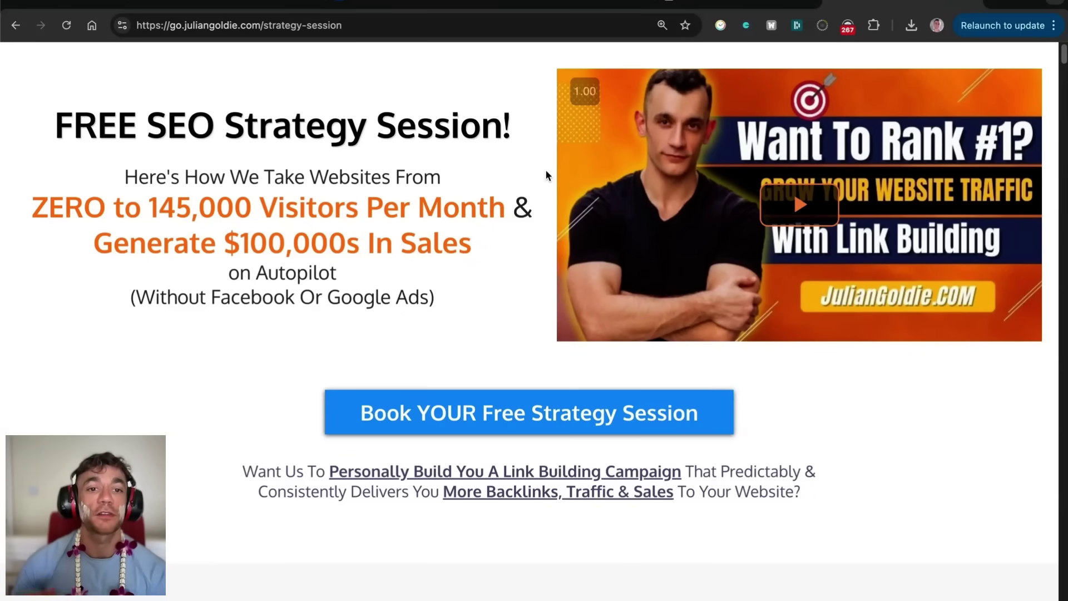
pyautogui.scroll(-10, 411, 206)
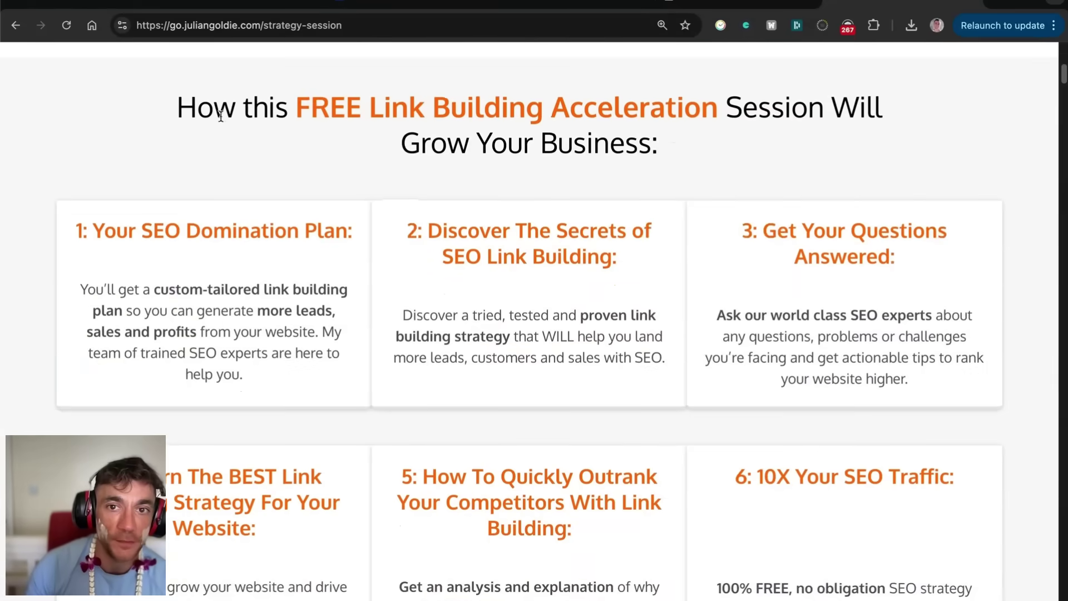
pyautogui.moveTo(154, 112); pyautogui.dragTo(788, 158)
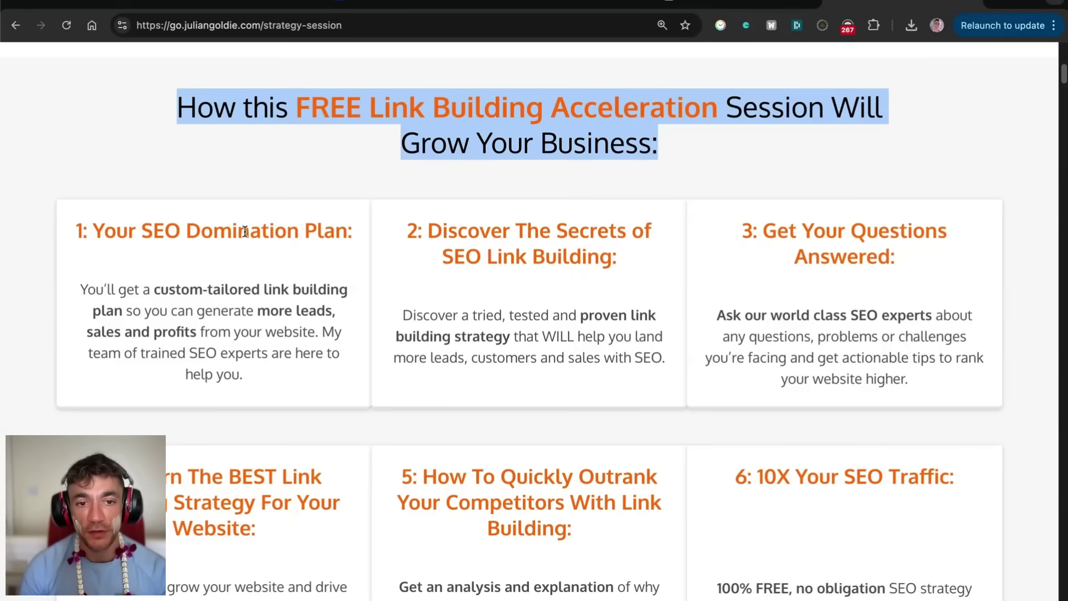
# Look through the strategy session page's founder section and client testimonials.
pyautogui.scroll(-20, 264, 239)
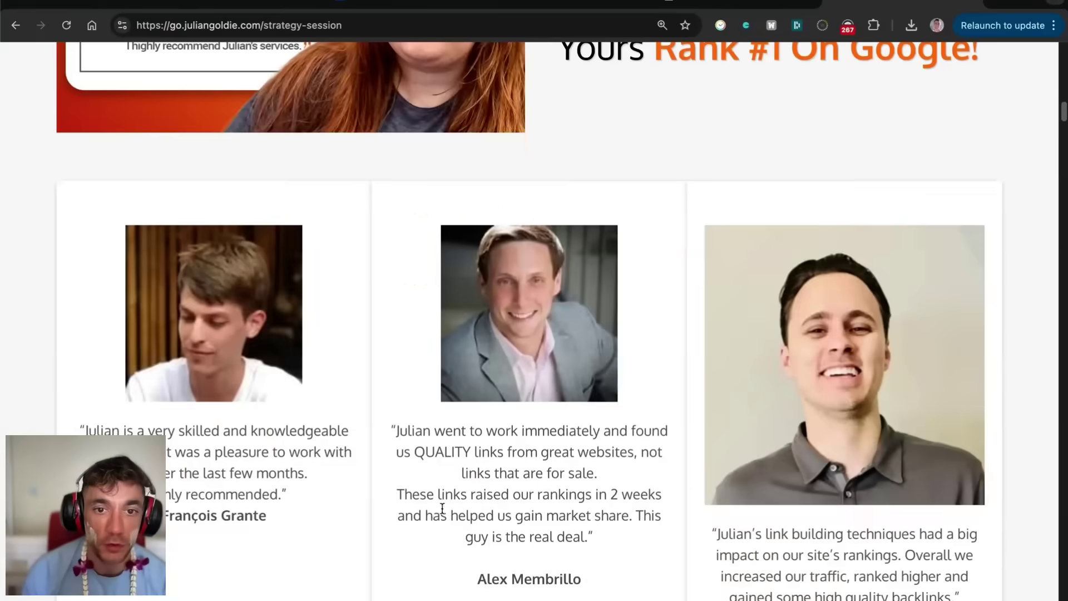
pyautogui.scroll(-15, 428, 526)
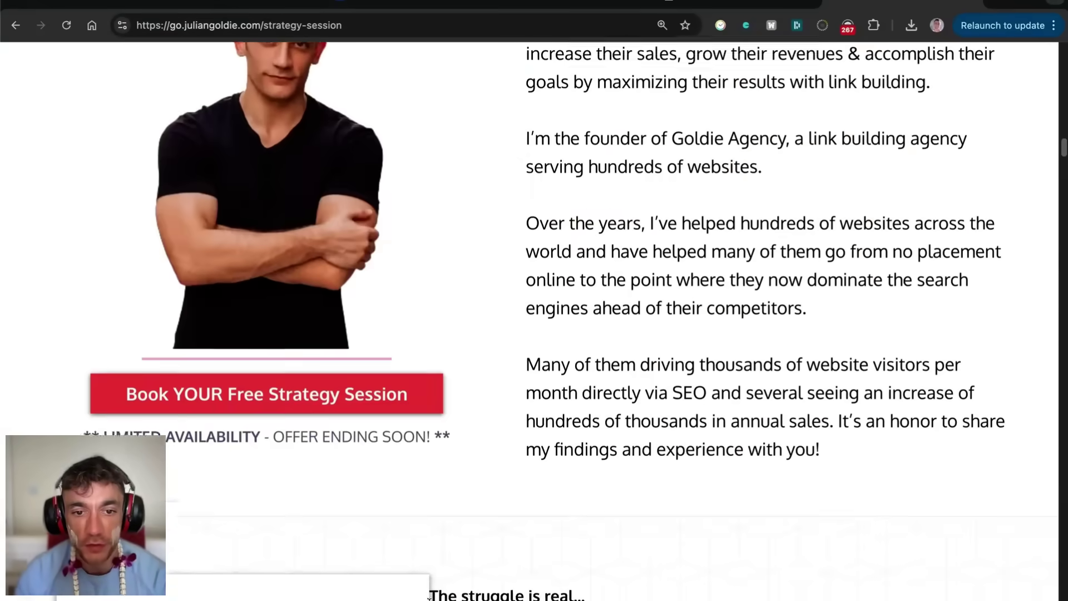
pyautogui.scroll(-20, 489, 530)
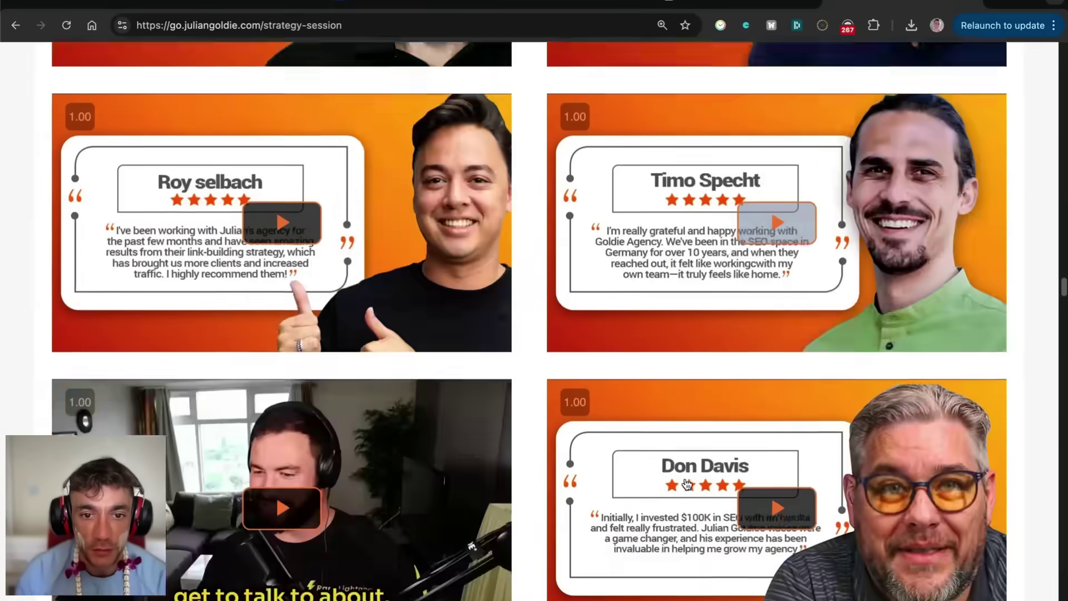
pyautogui.scroll(-9, 627, 488)
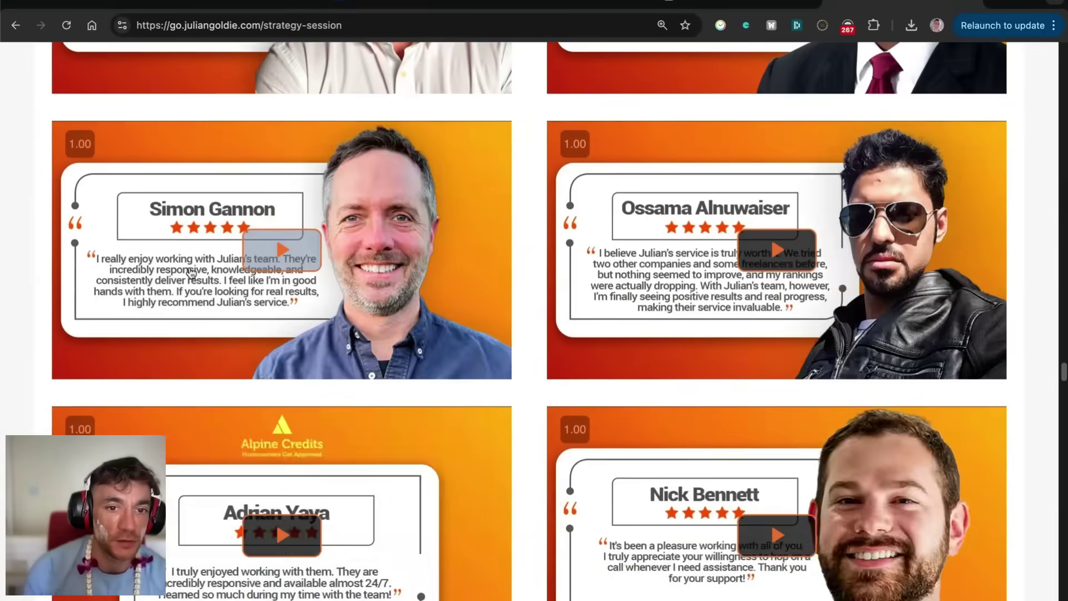